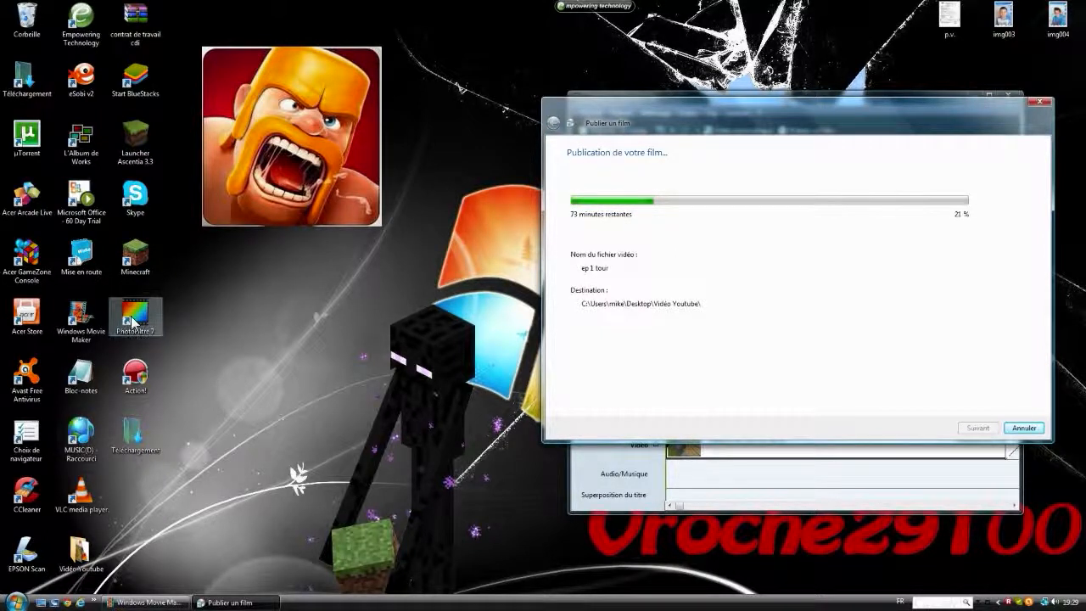
# Step: Open Chrome, search Google for "backgroung youtube" and show the image results for background youtube
pyautogui.click(69, 605)
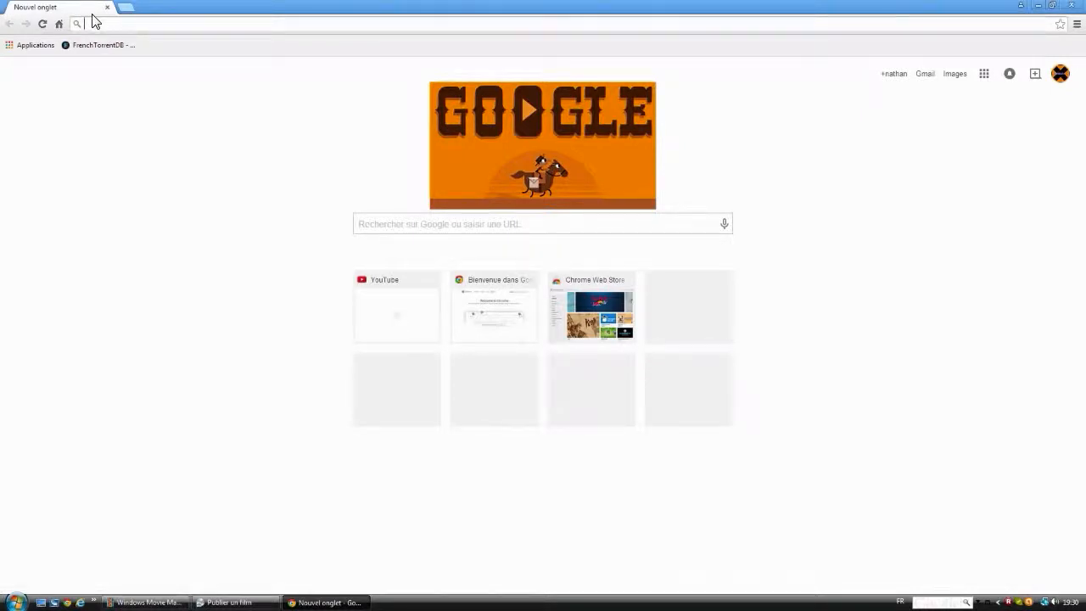
pyautogui.write('backgroung')
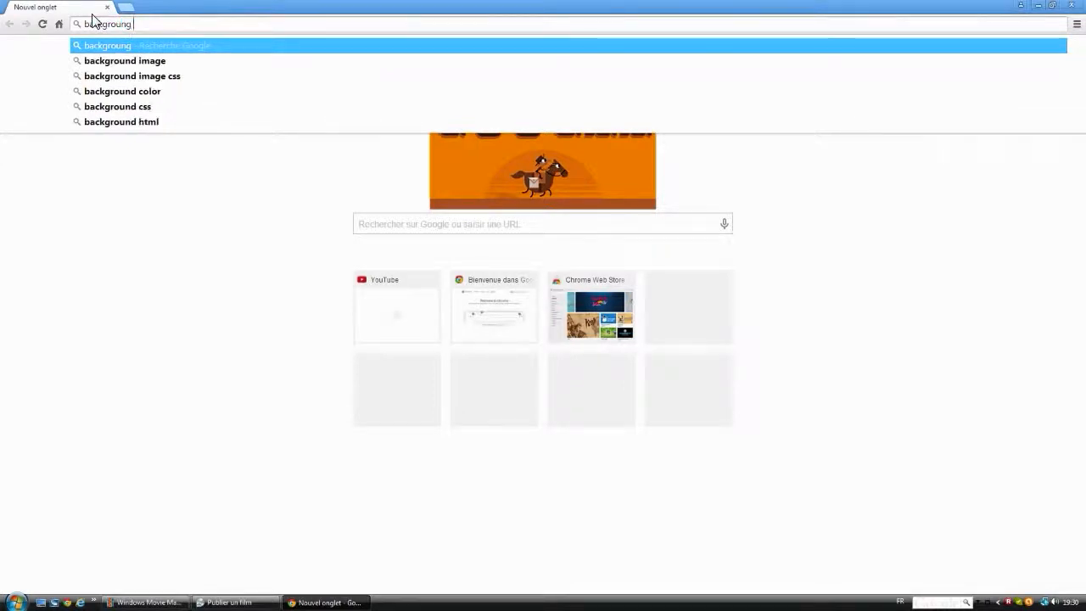
pyautogui.write(' youtube')
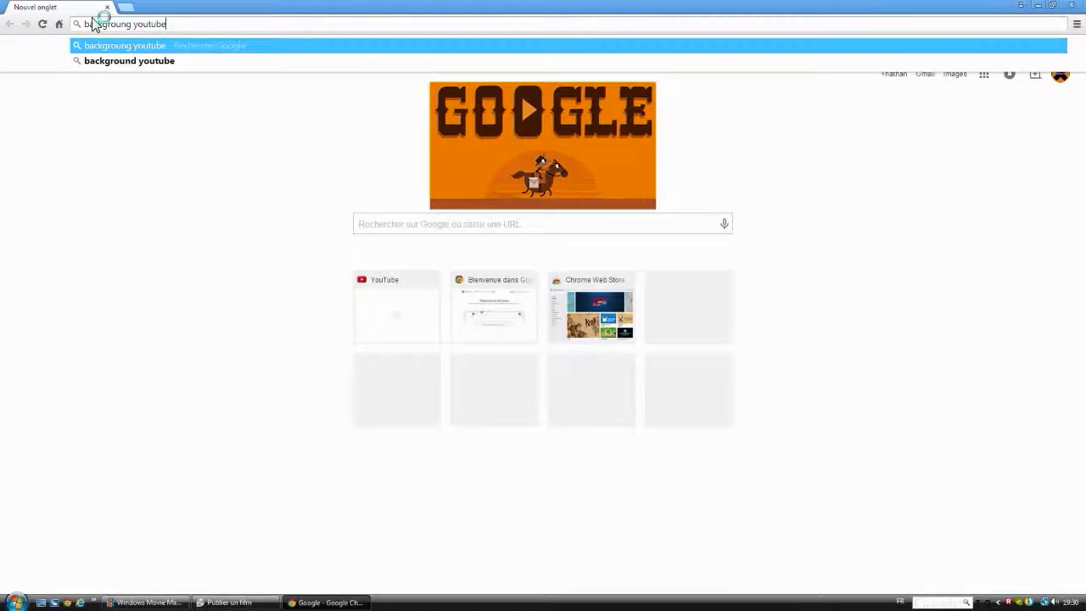
pyautogui.press('Return')
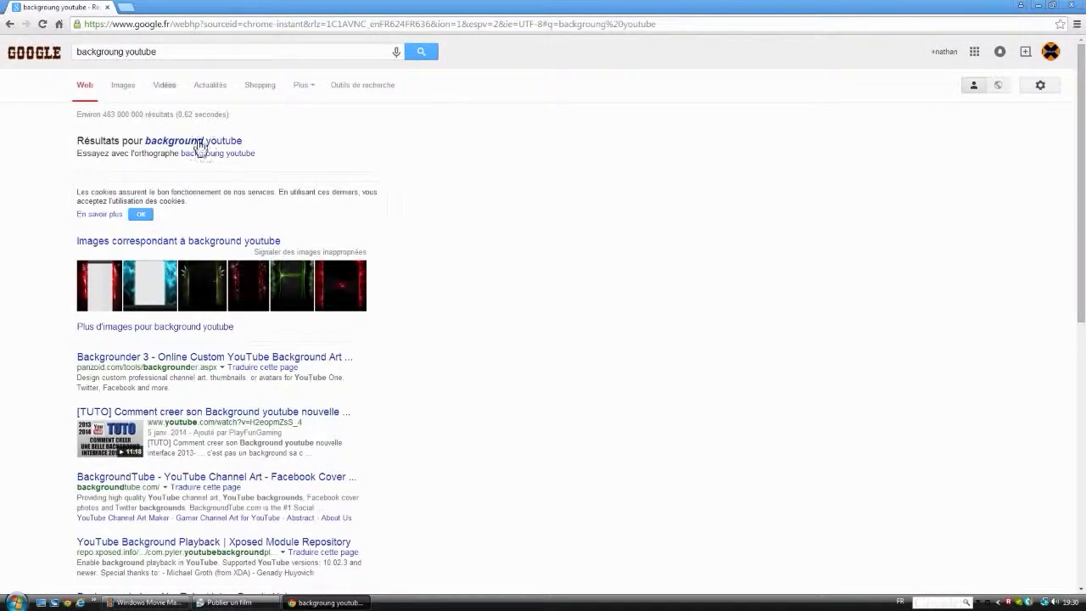
pyautogui.click(174, 242)
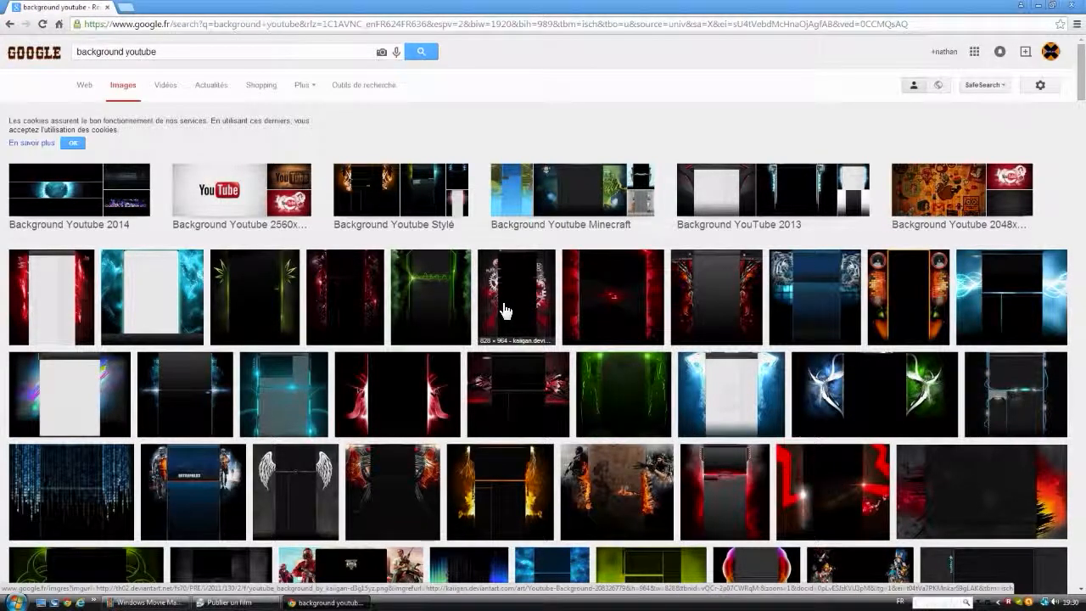
# Step: Save the blue background image with the two white tigers as téléchargement in Documents and minimize the browser
pyautogui.rightClick(781, 299)
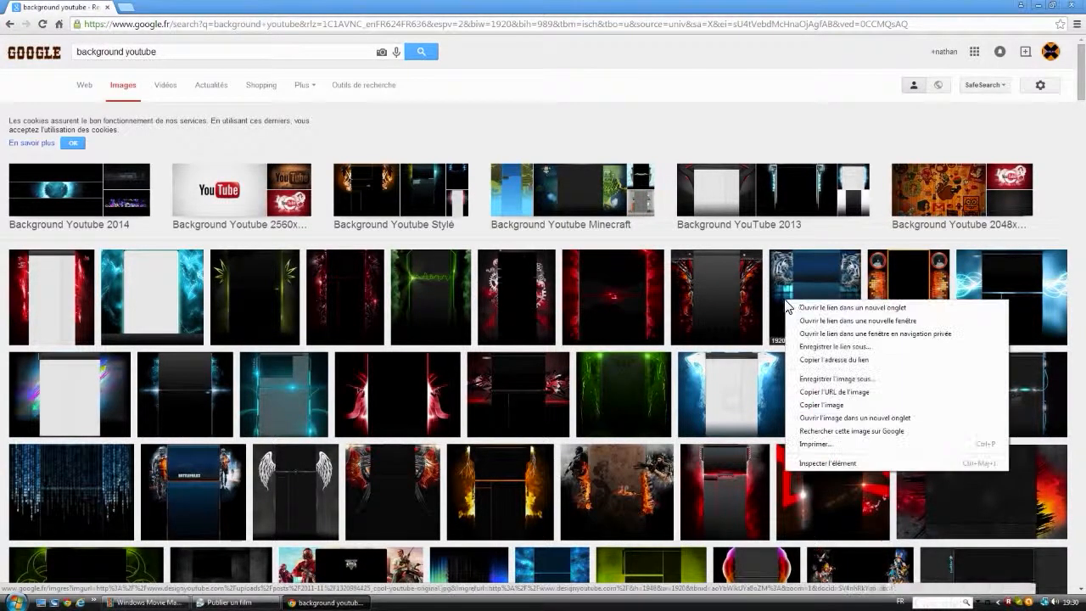
pyautogui.click(840, 380)
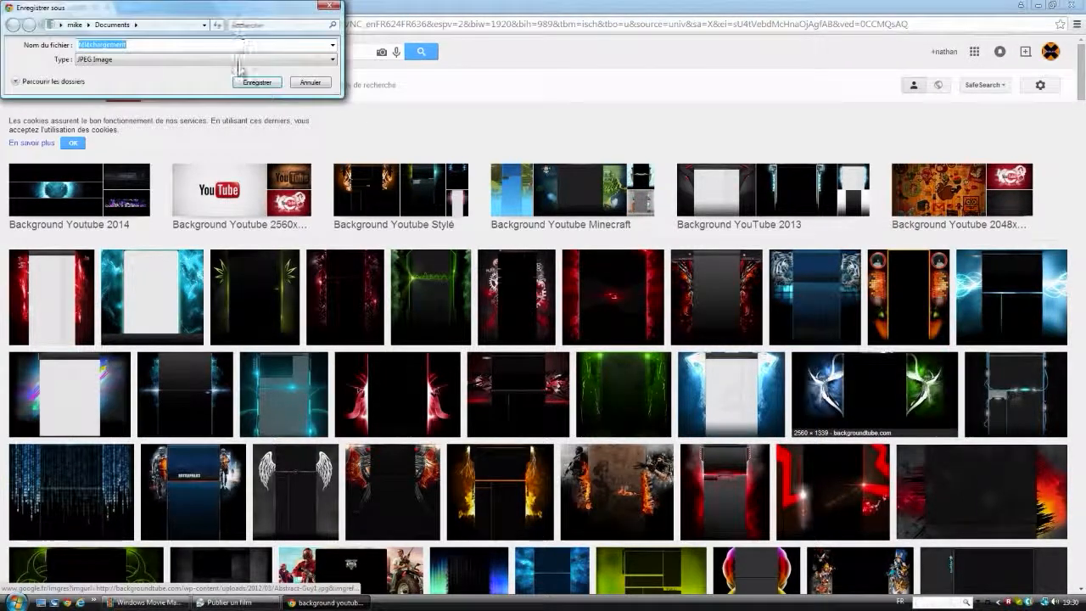
pyautogui.click(256, 82)
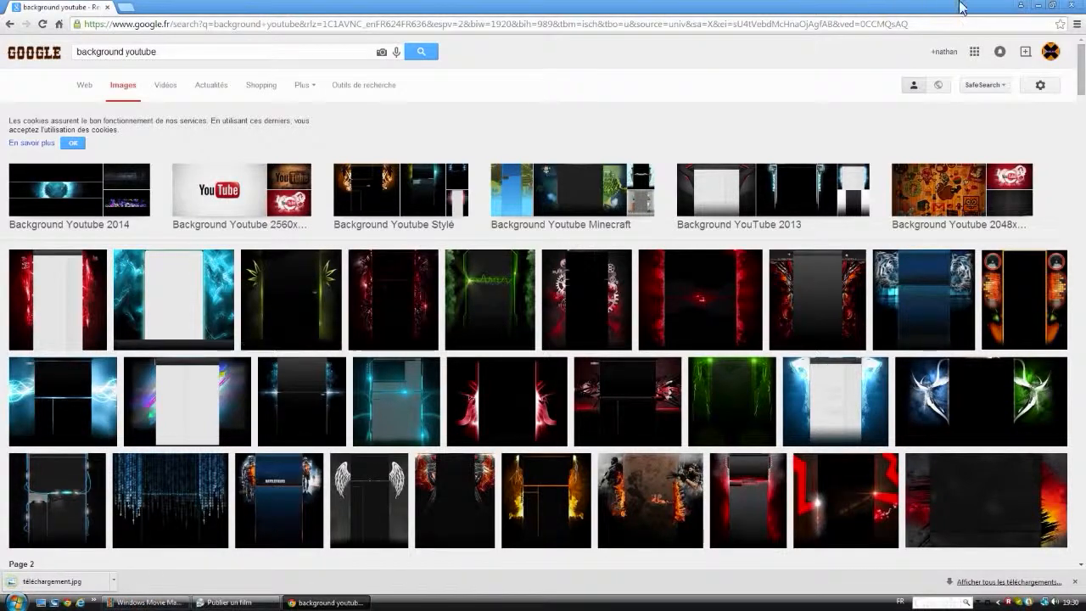
pyautogui.click(1045, 7)
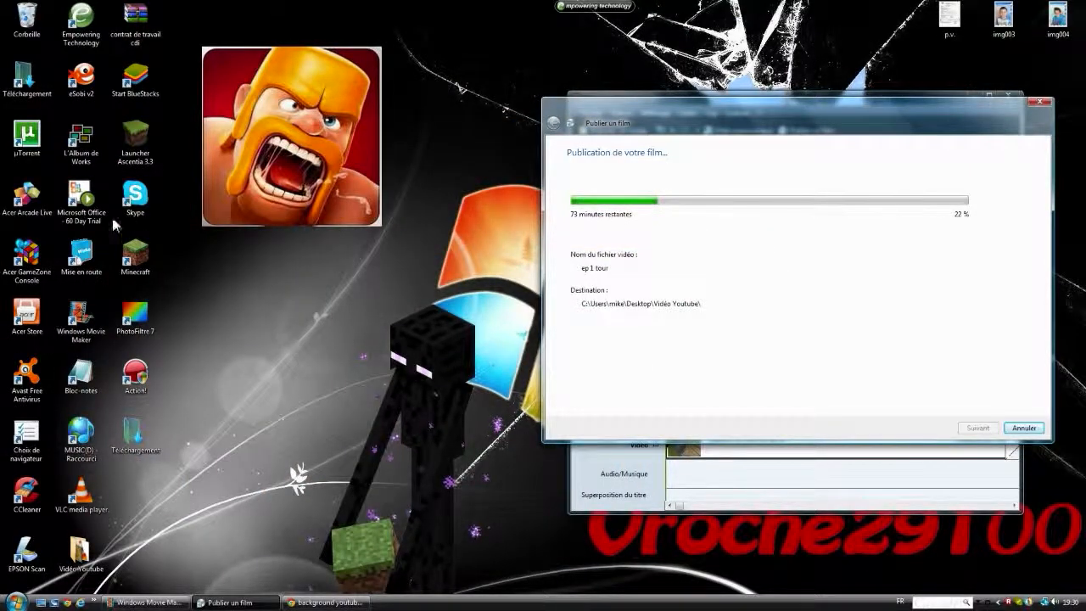
# Step: Start PhotoFiltre 7, load the downloaded téléchargement.jpg from the browser into it, and maximize the image and the program window
pyautogui.moveTo(136, 321)
pyautogui.mouseDown()
pyautogui.moveTo(397, 387)
pyautogui.moveTo(360, 383)
pyautogui.moveTo(165, 290)
pyautogui.moveTo(149, 321)
pyautogui.mouseUp()
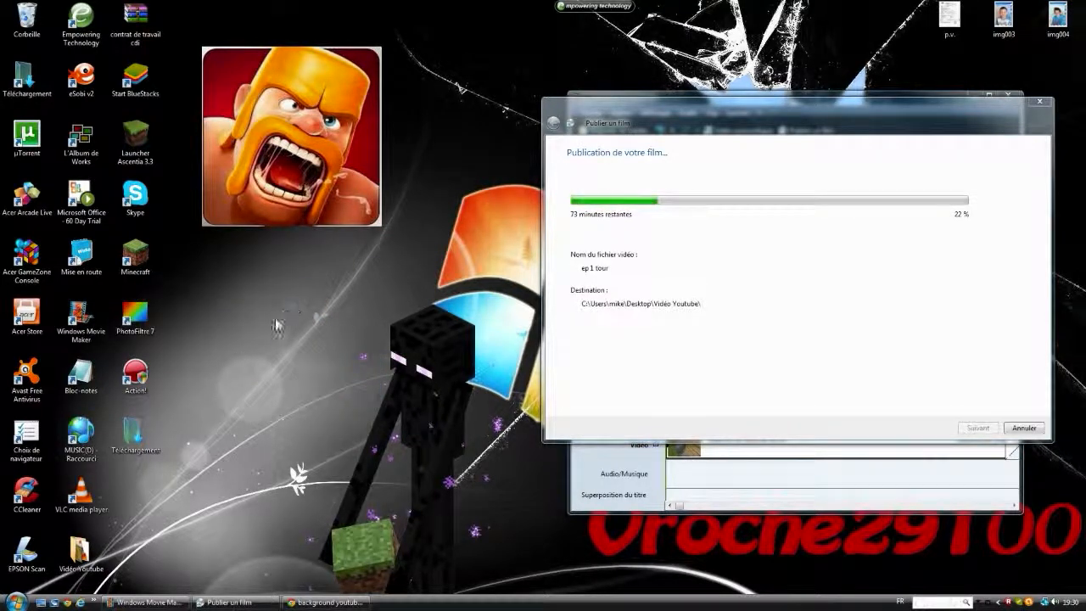
pyautogui.doubleClick(136, 318)
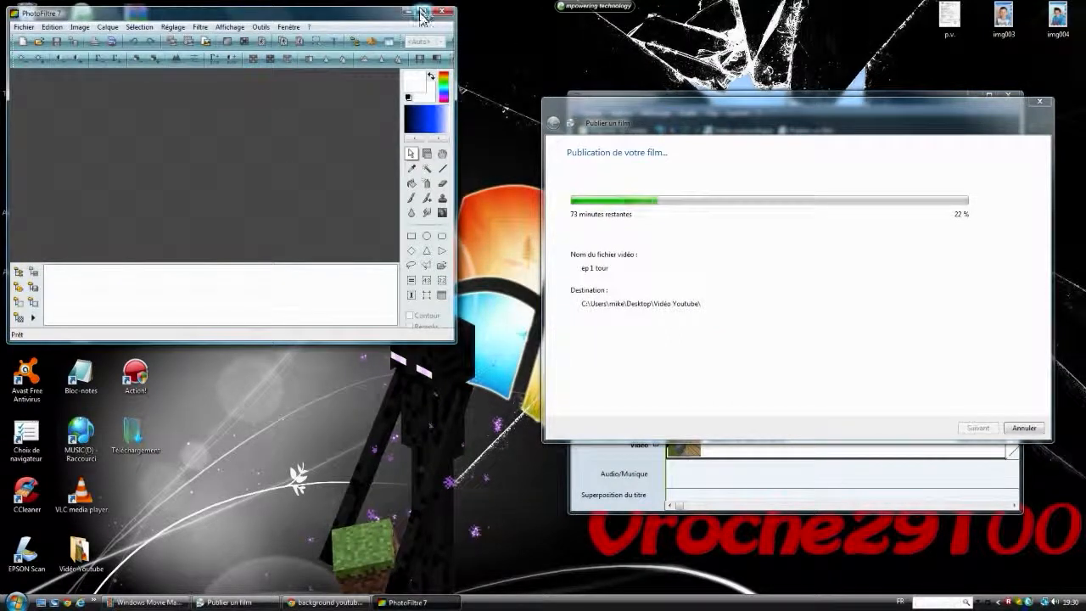
pyautogui.click(333, 603)
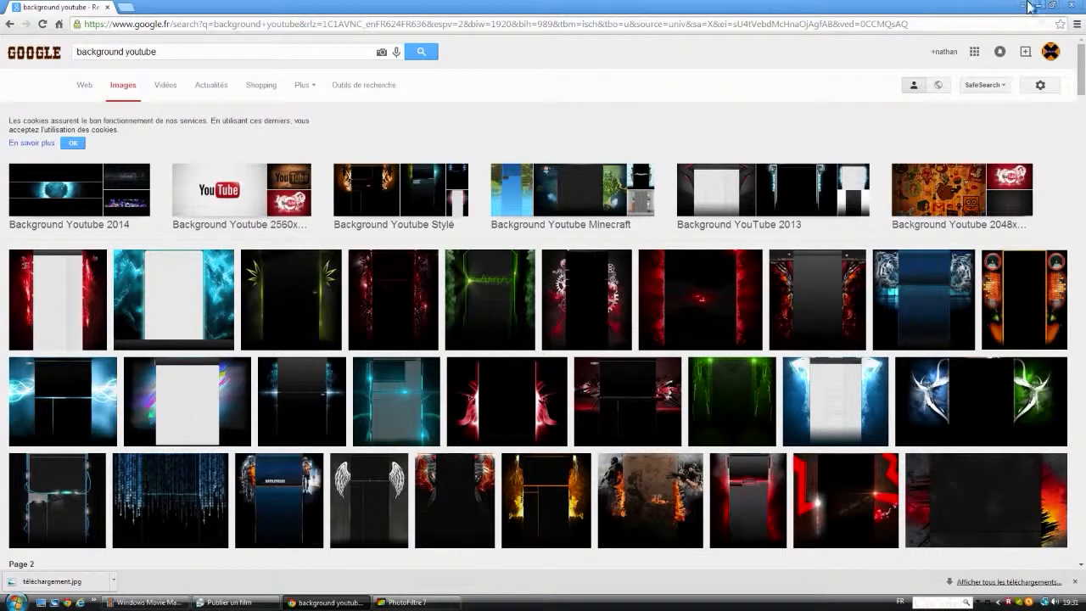
pyautogui.click(1052, 5)
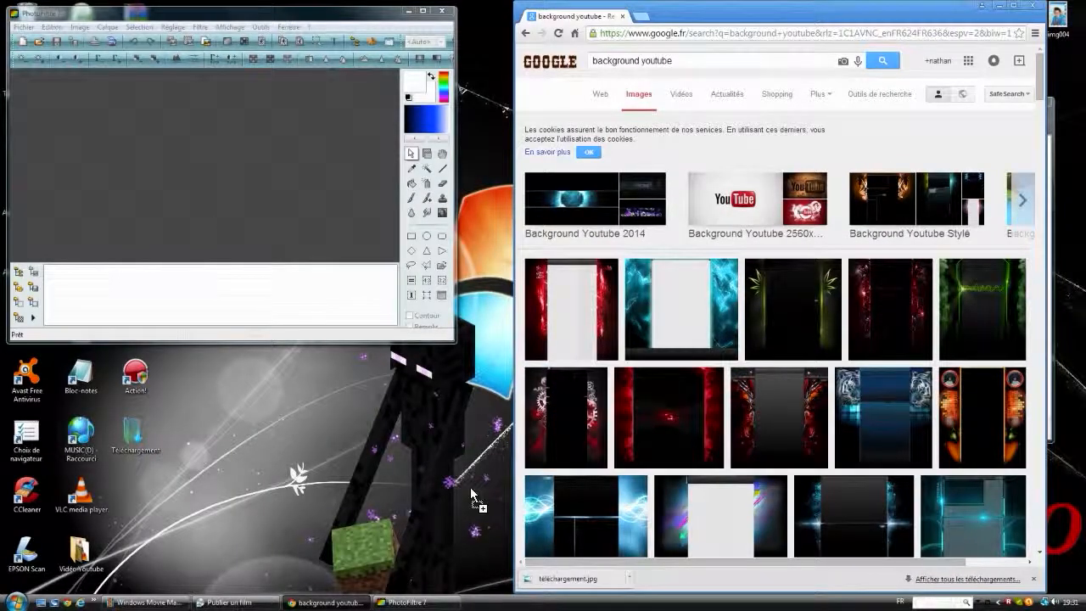
pyautogui.moveTo(473, 498); pyautogui.dragTo(267, 206)
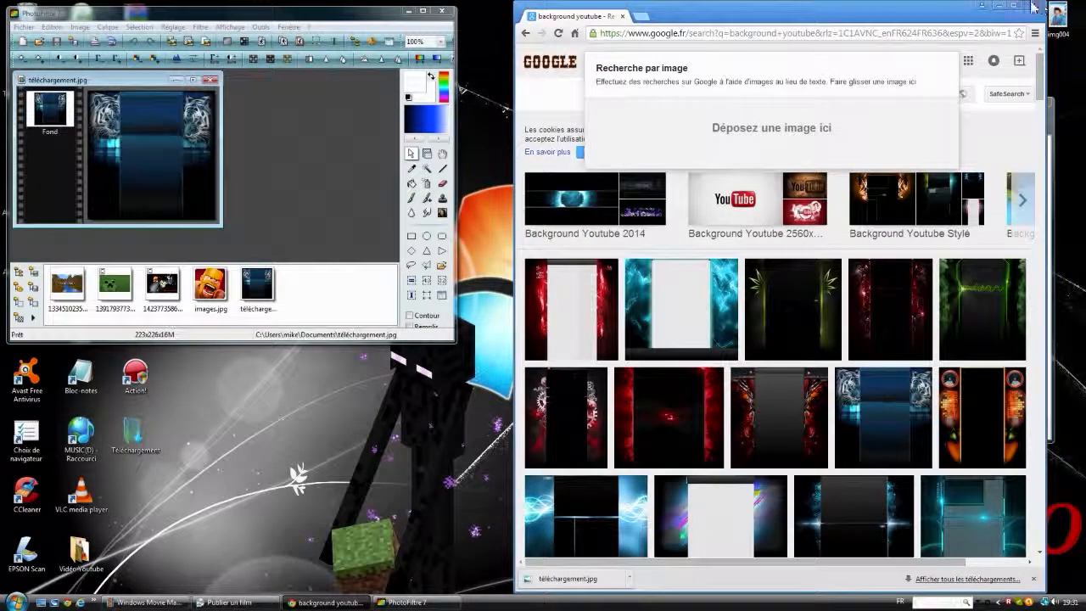
pyautogui.click(998, 5)
pyautogui.click(194, 80)
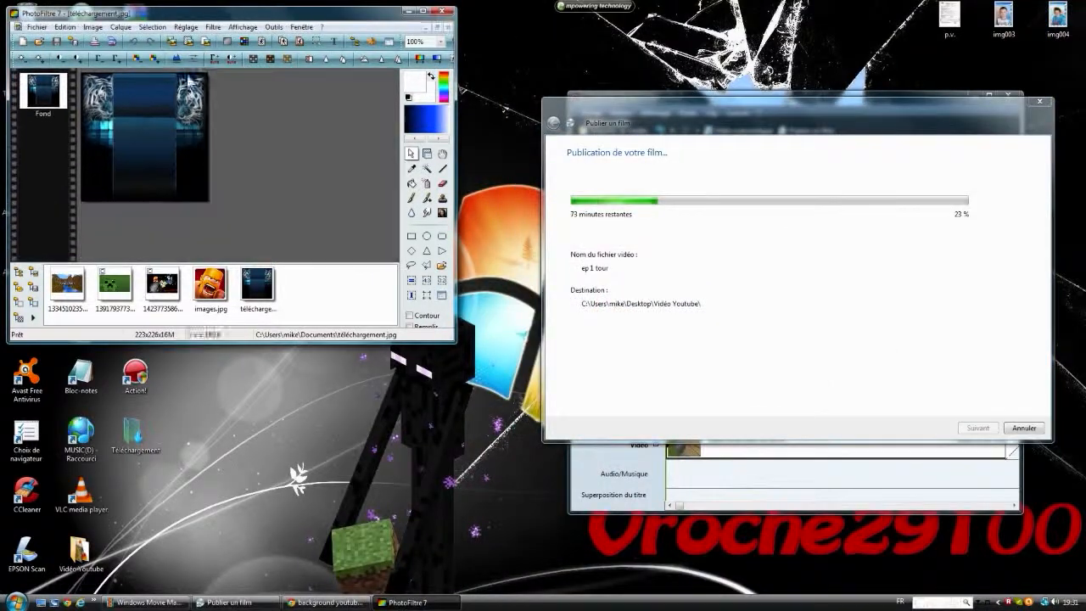
pyautogui.click(426, 11)
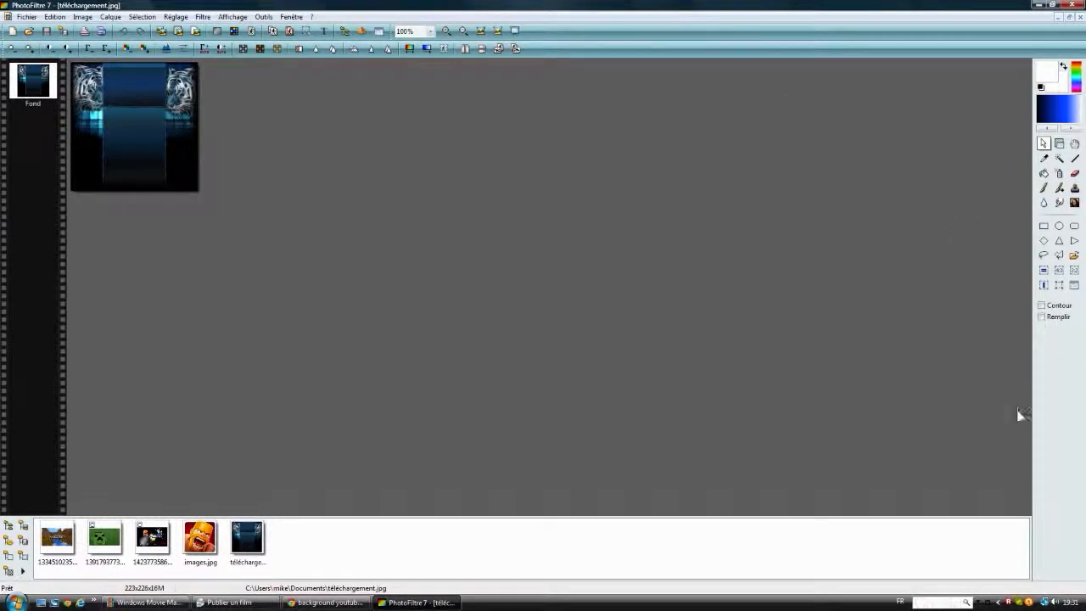
# Step: Switch to Skype, look through the contact list and close its window
pyautogui.click(1019, 602)
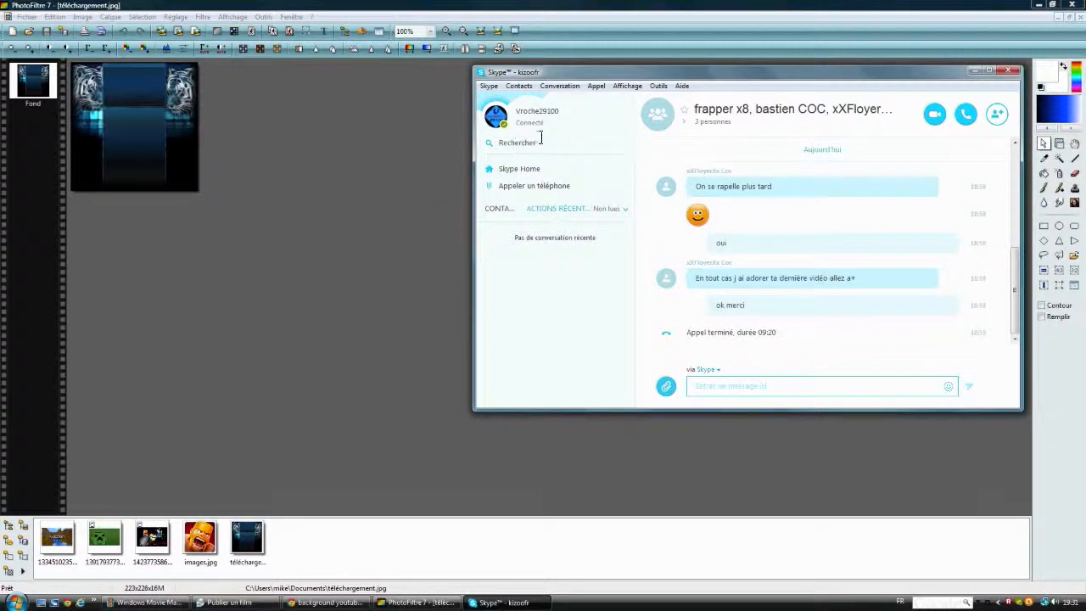
pyautogui.click(512, 172)
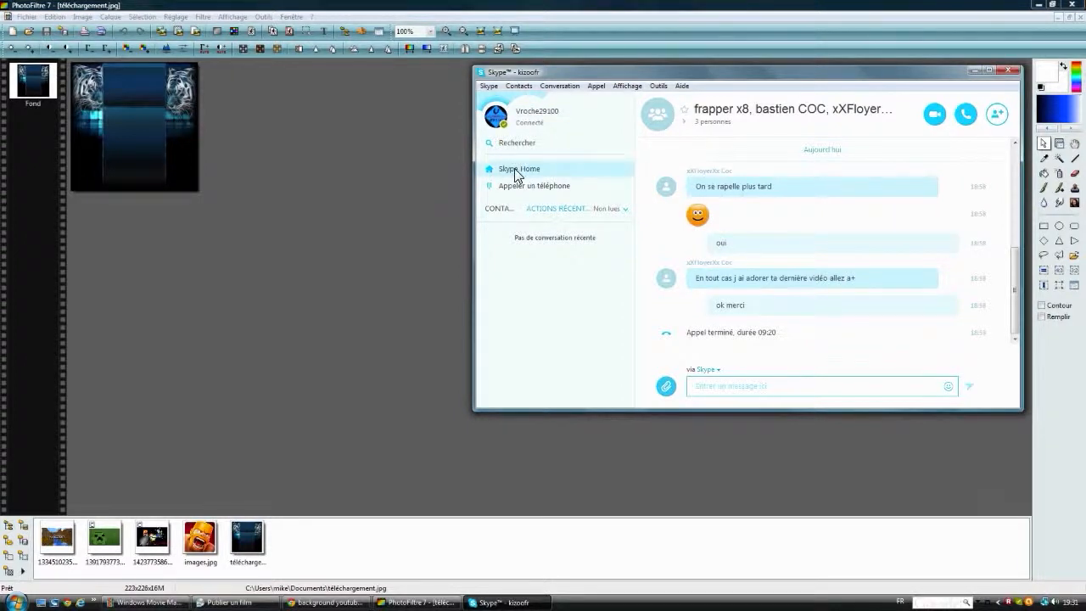
pyautogui.click(501, 210)
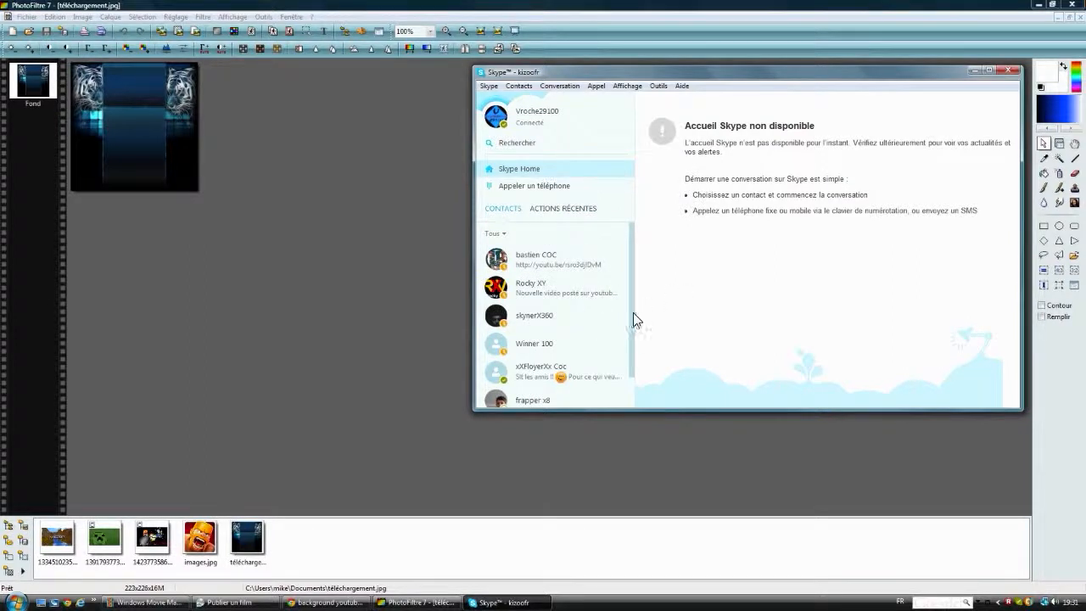
pyautogui.scroll(-2, 629, 331)
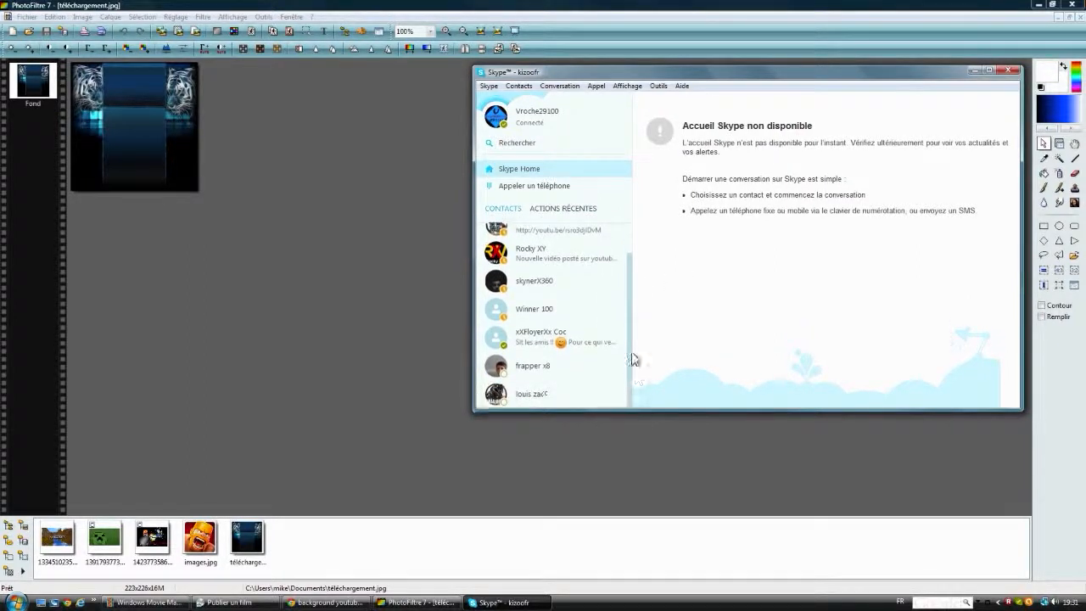
pyautogui.scroll(2, 633, 360)
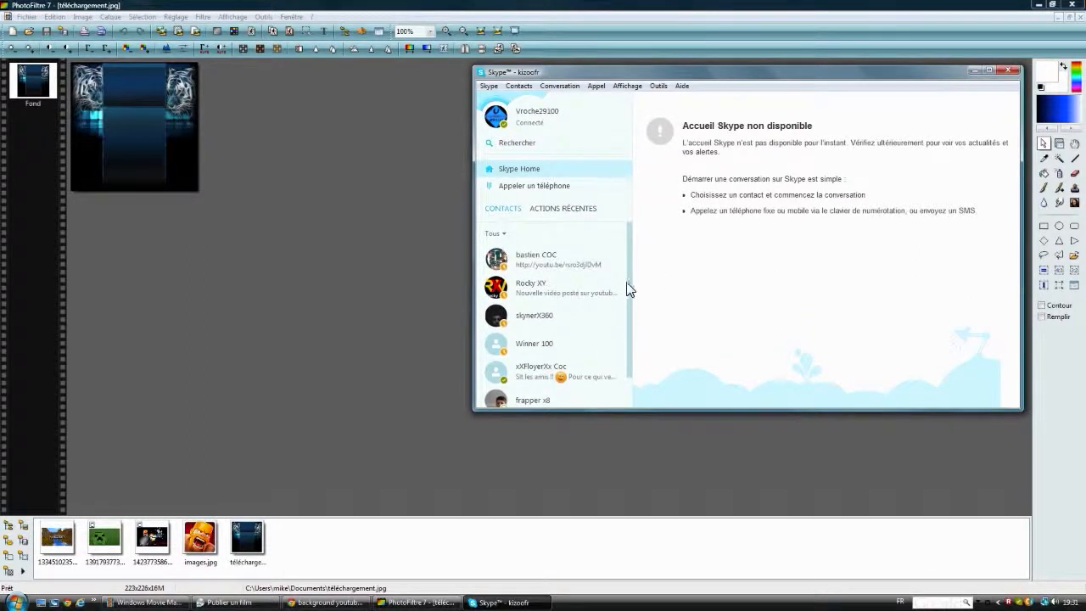
pyautogui.click(1007, 71)
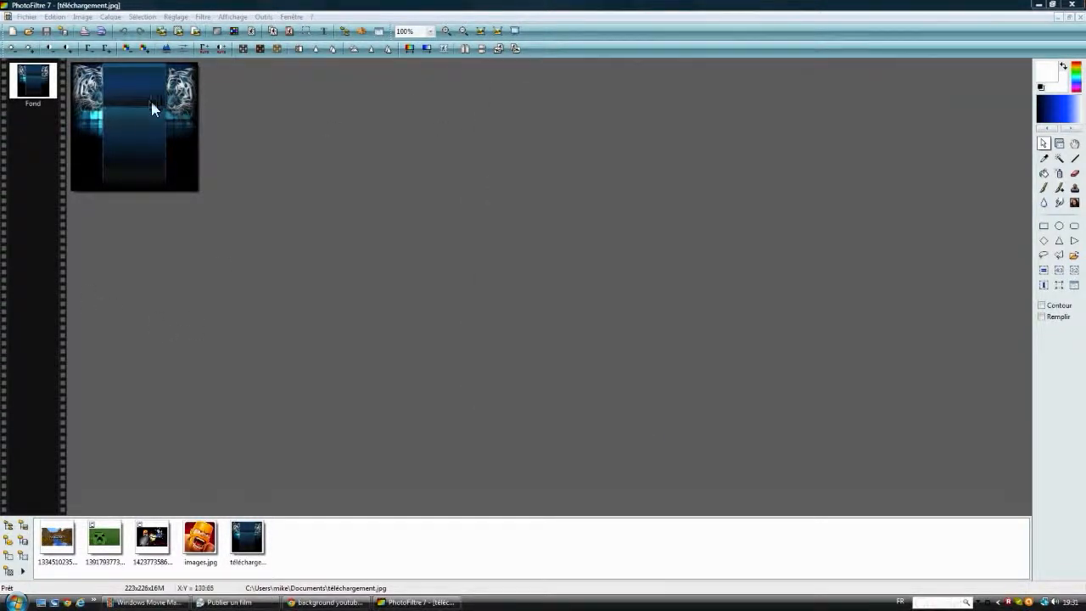
# Step: Resize the image to 2560 by 1440 pixels at 200 pixels per inch, without keeping the proportions
pyautogui.rightClick(151, 100)
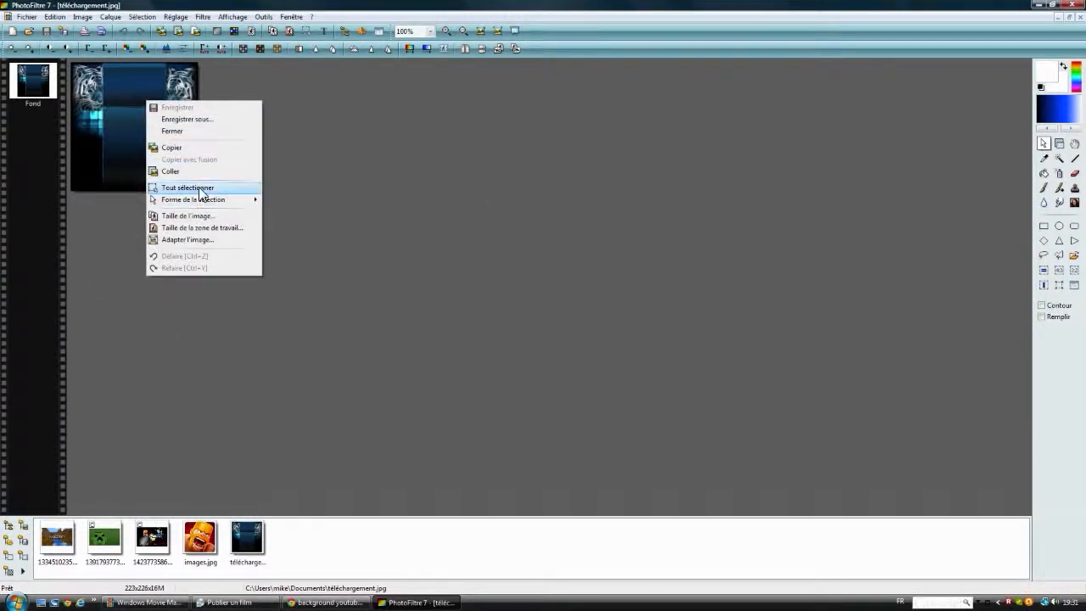
pyautogui.click(200, 218)
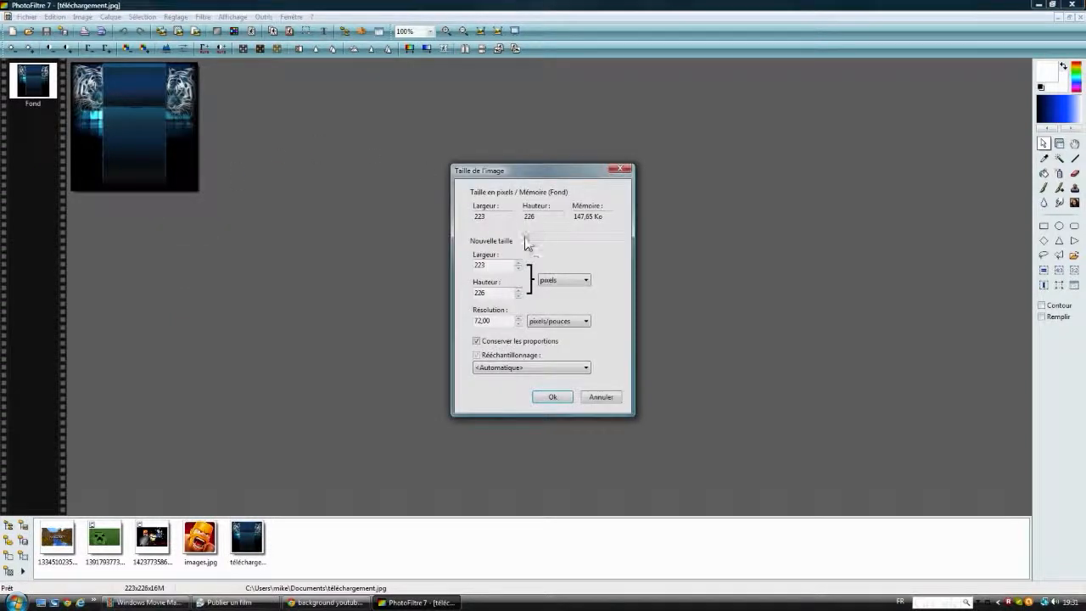
pyautogui.doubleClick(509, 323)
pyautogui.write('200')
pyautogui.write('2560')
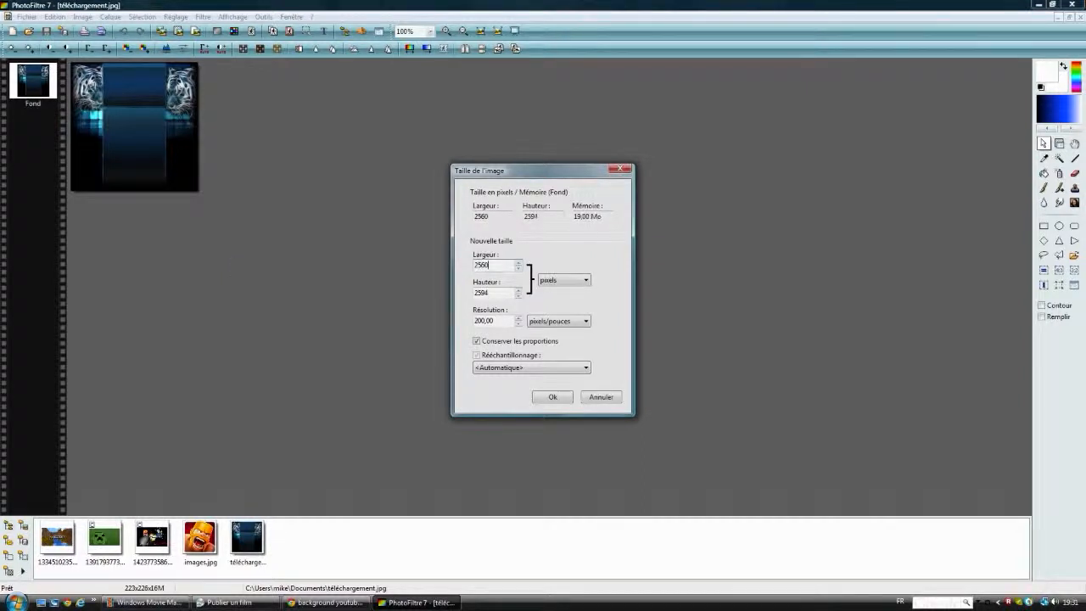
pyautogui.click(477, 341)
pyautogui.write('1440')
pyautogui.click(552, 397)
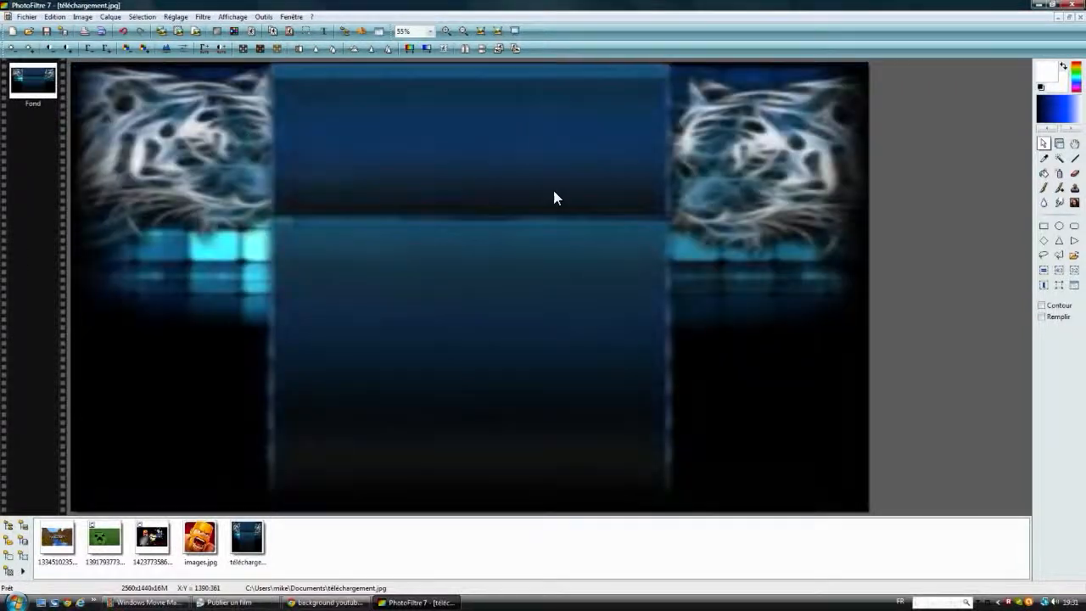
# Step: Add a text layer with the channel name in bold red BATAVIA, size 80
pyautogui.scroll(-2, 210, 144)
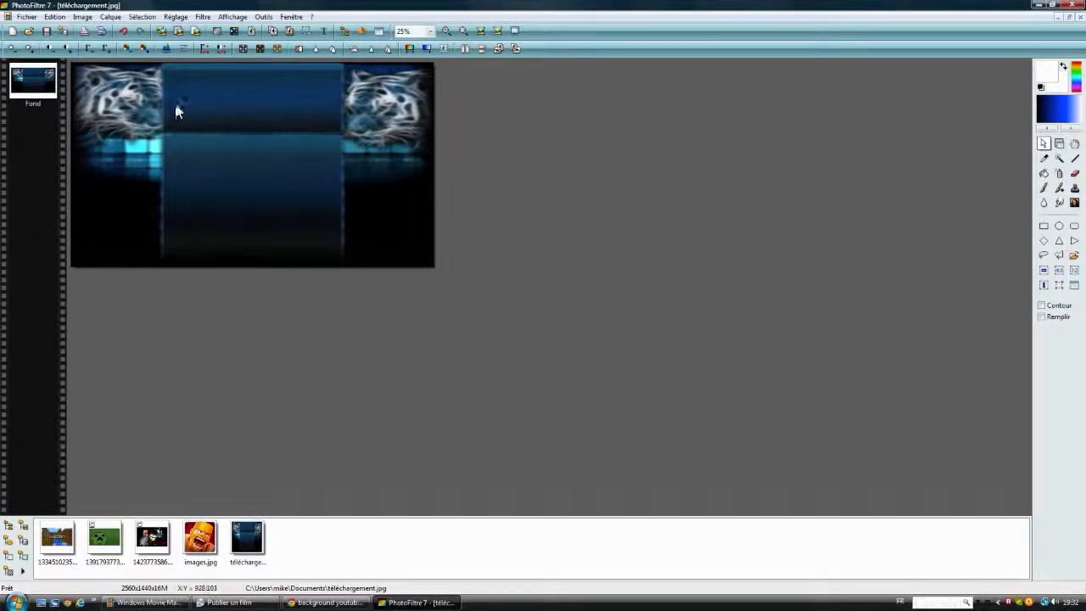
pyautogui.click(321, 31)
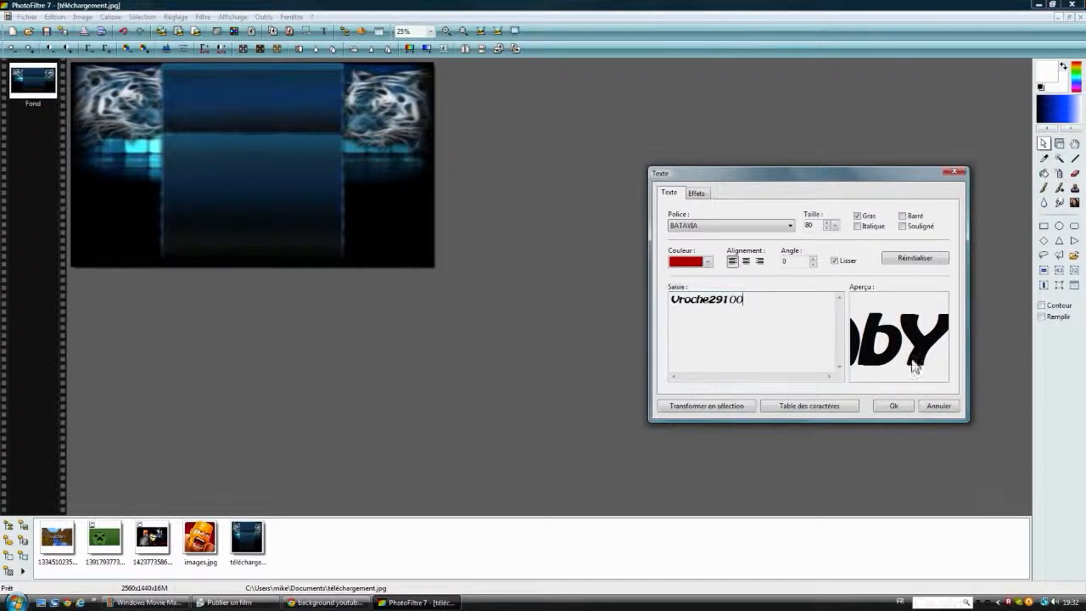
pyautogui.click(901, 409)
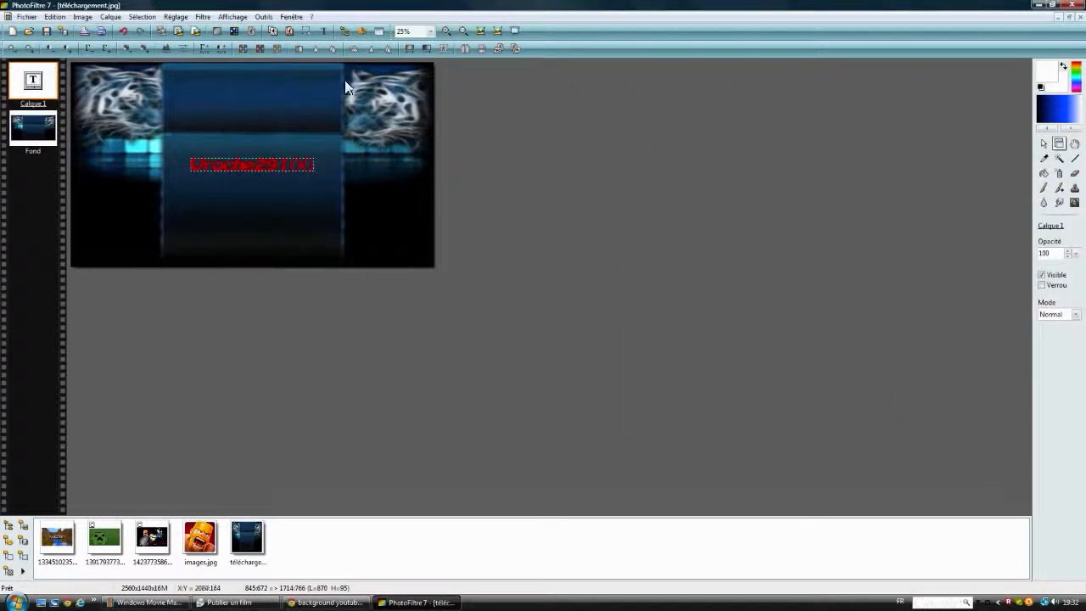
# Step: Set the channel name's text size to 95 and move it up to just below the banner's upper central panel
pyautogui.rightClick(249, 166)
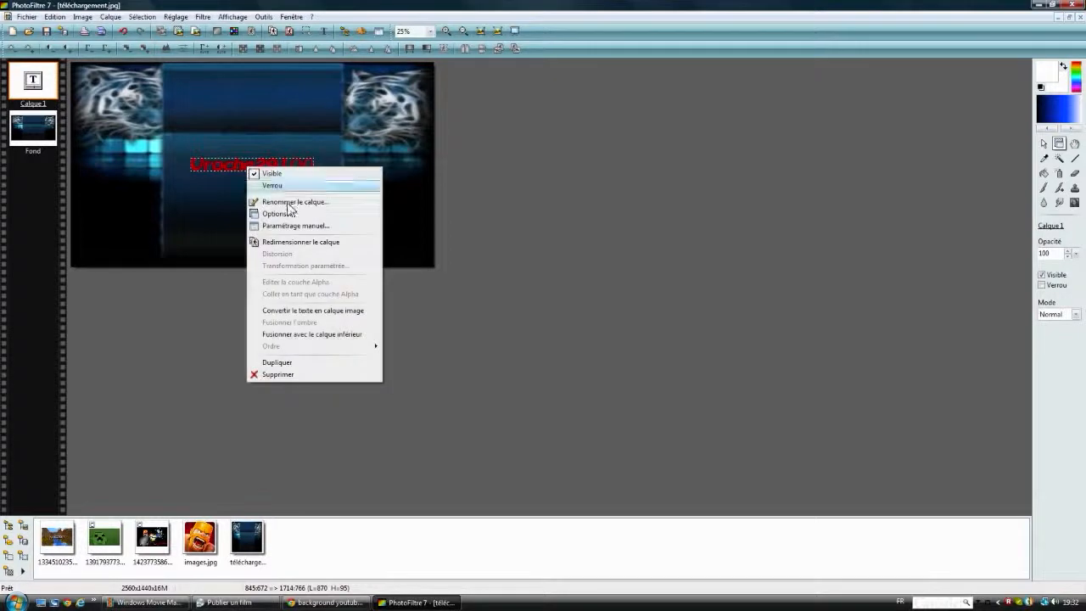
pyautogui.click(286, 213)
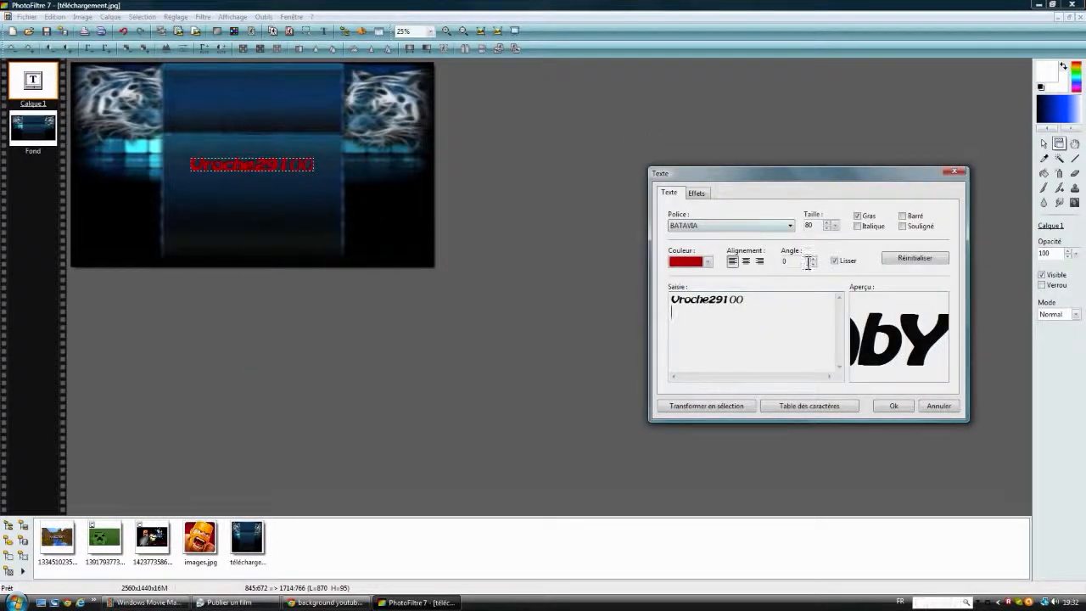
pyautogui.click(812, 225)
pyautogui.doubleClick(810, 224)
pyautogui.write('95')
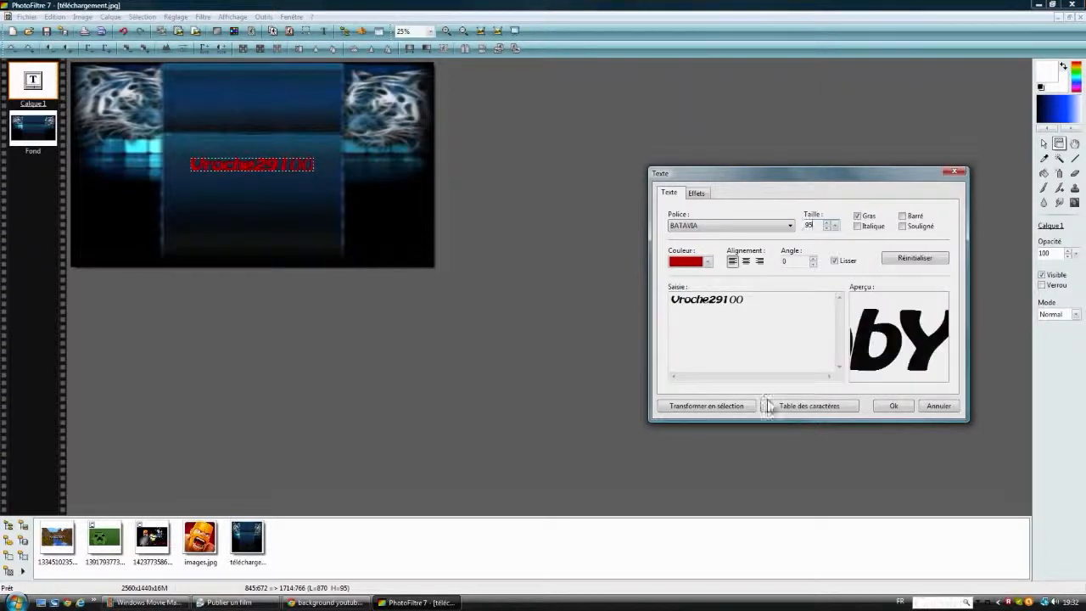
pyautogui.click(890, 404)
pyautogui.moveTo(280, 167); pyautogui.dragTo(269, 147)
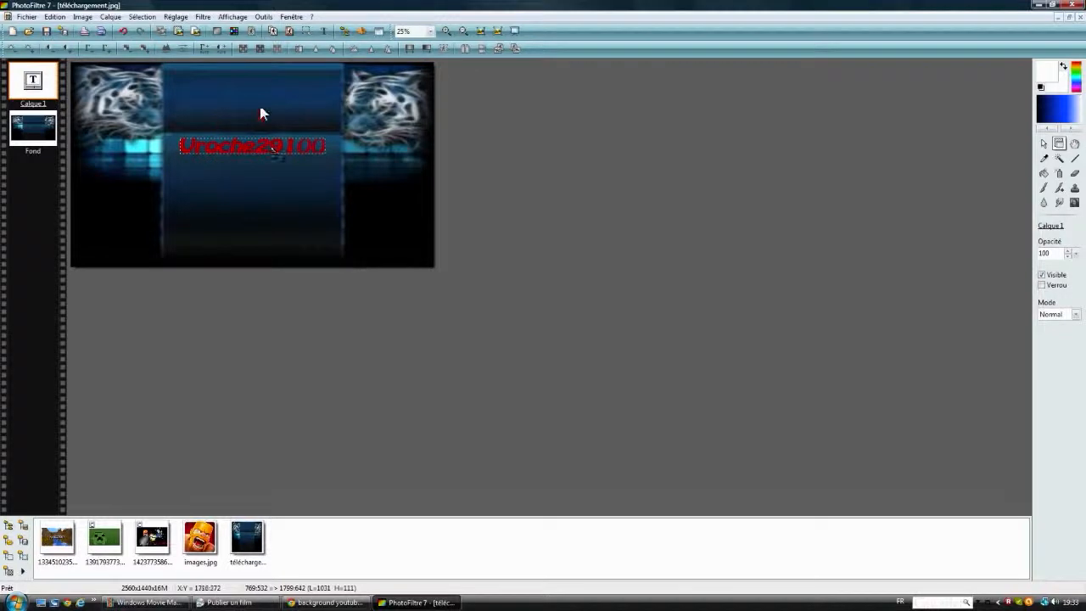
pyautogui.click(285, 185)
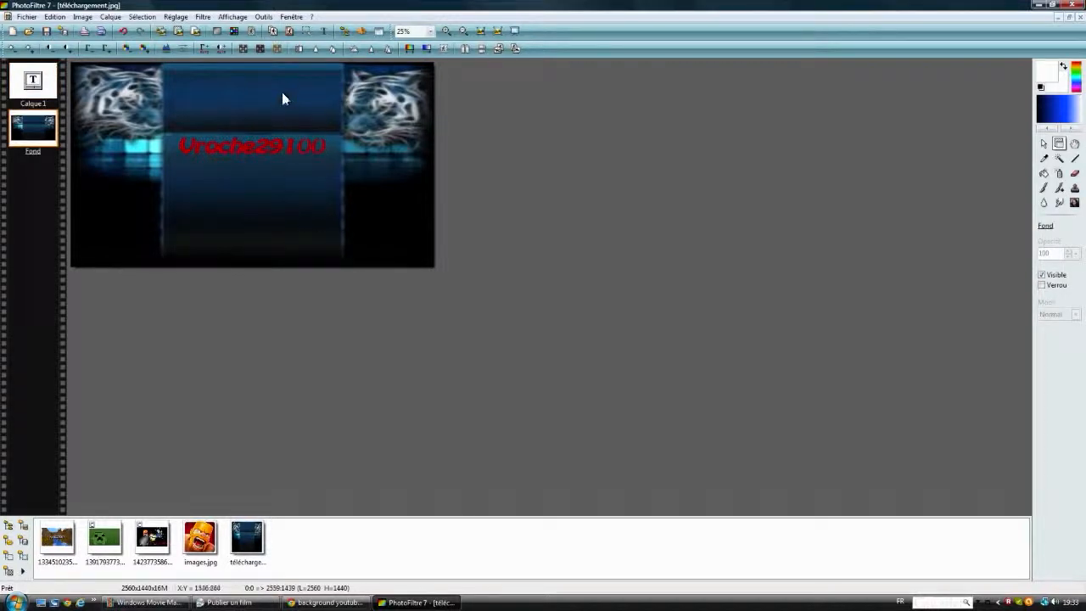
# Step: Move the channel name text layer slightly down, away from the upper central panel
pyautogui.click(265, 149)
pyautogui.moveTo(265, 150); pyautogui.dragTo(263, 163)
pyautogui.click(256, 175)
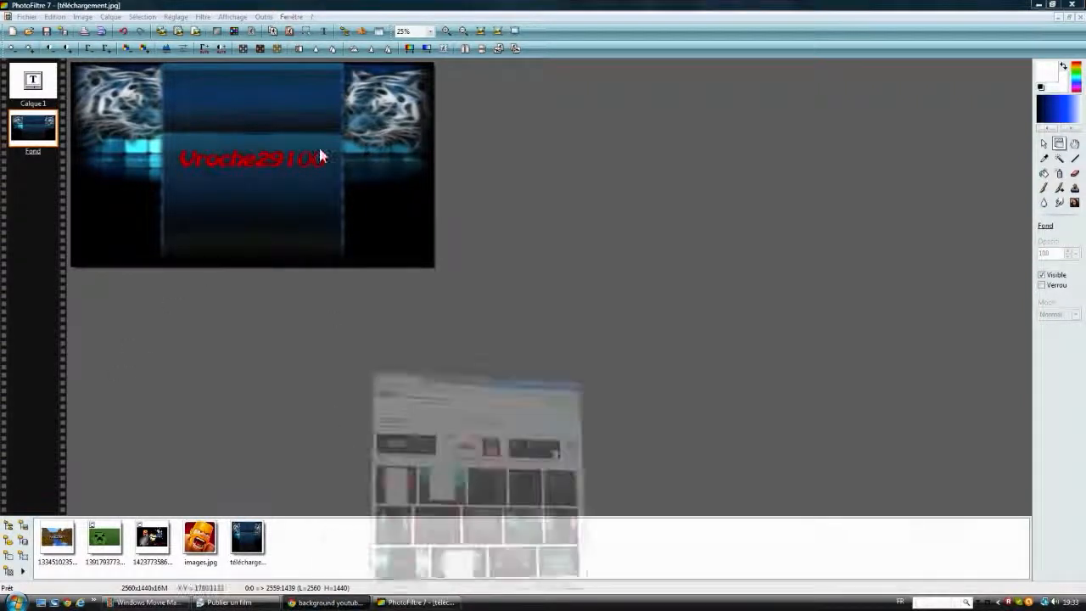
# Step: Switch to Chrome and search Google for facebook and for twitter, each in its own new tab
pyautogui.click(327, 603)
pyautogui.click(642, 15)
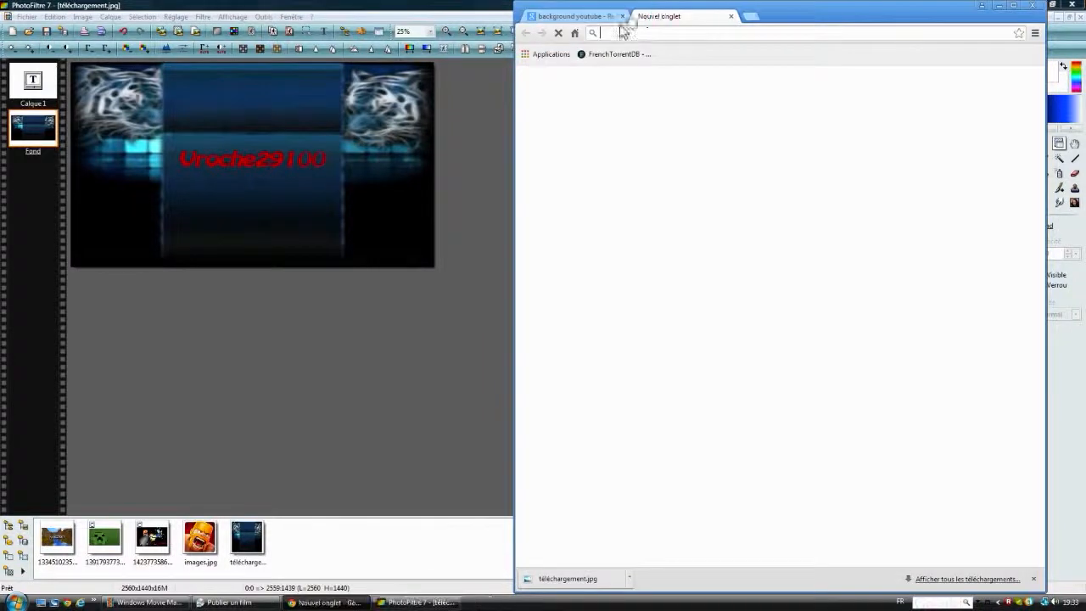
pyautogui.write('face')
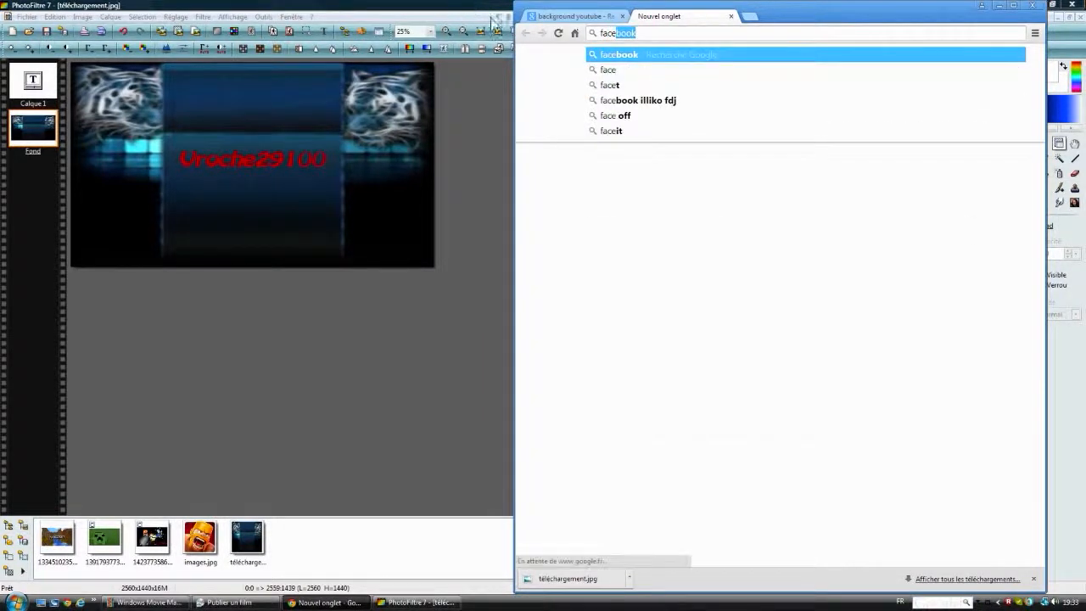
pyautogui.press('Escape')
pyautogui.click(749, 15)
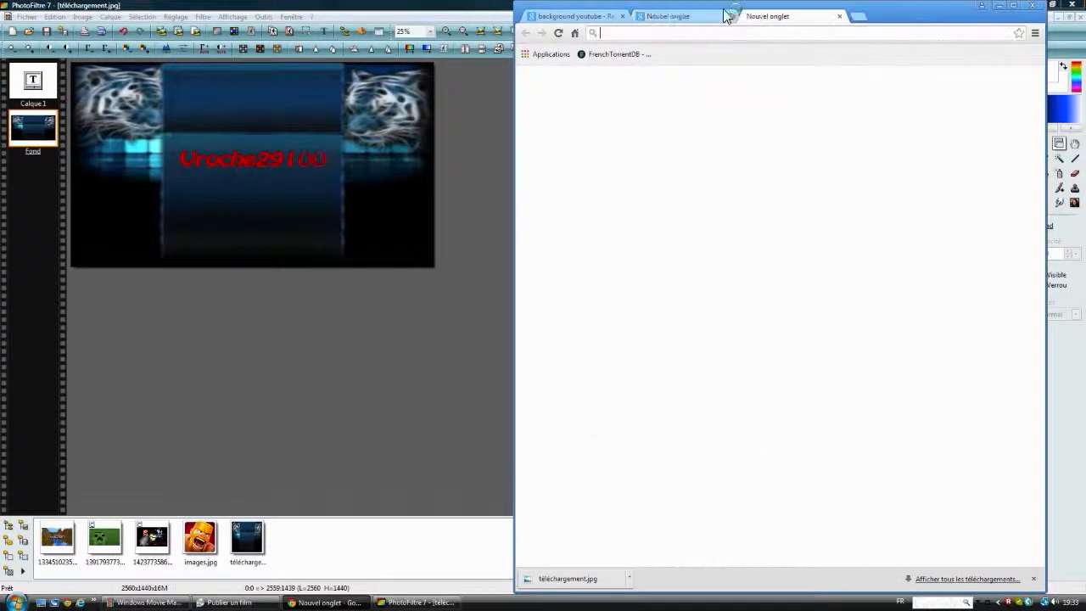
pyautogui.write('twitter')
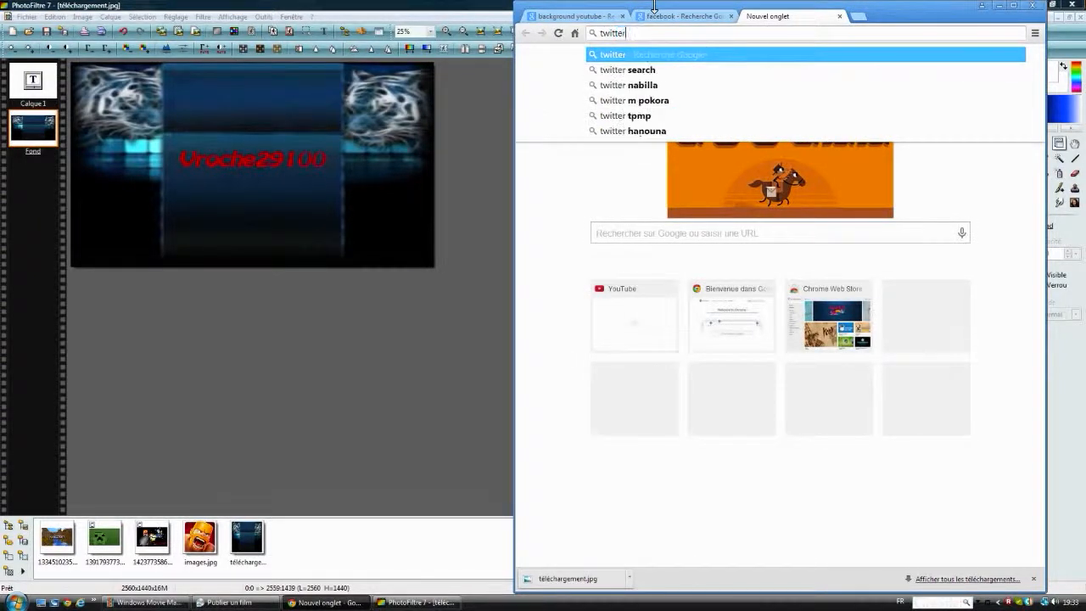
pyautogui.press('Return')
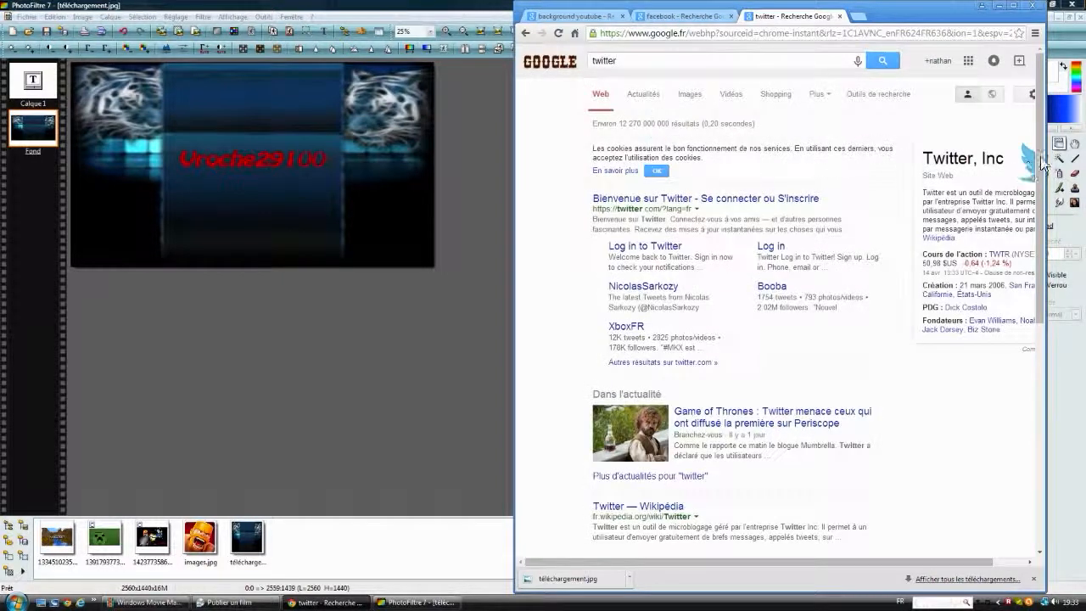
# Step: Save the Twitter bird logo from the search results as the PNG image téléchargement in the Téléchargement folder
pyautogui.click(1014, 6)
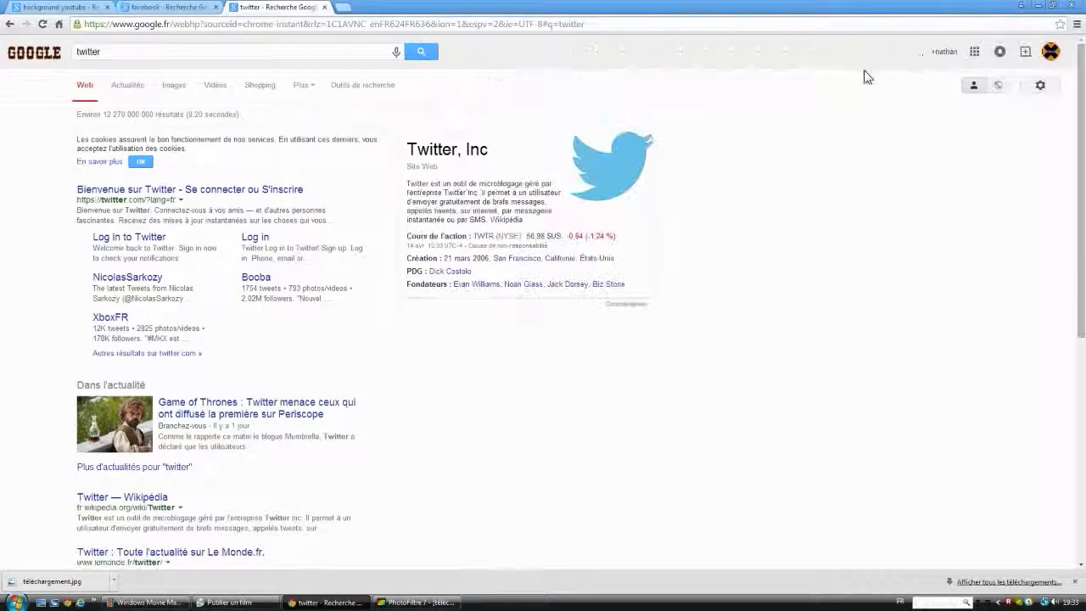
pyautogui.rightClick(633, 162)
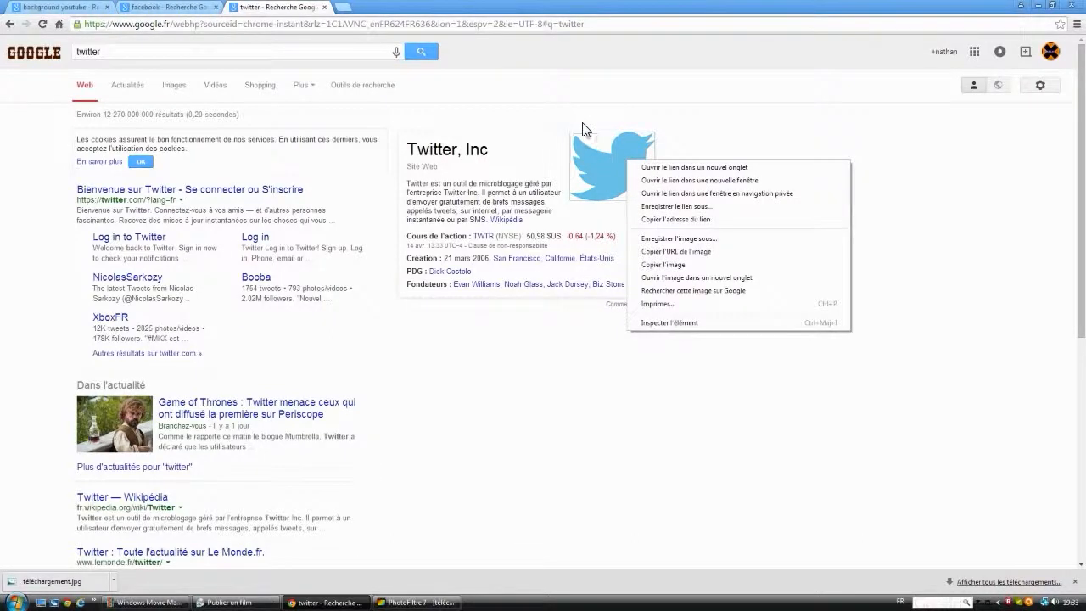
pyautogui.click(681, 240)
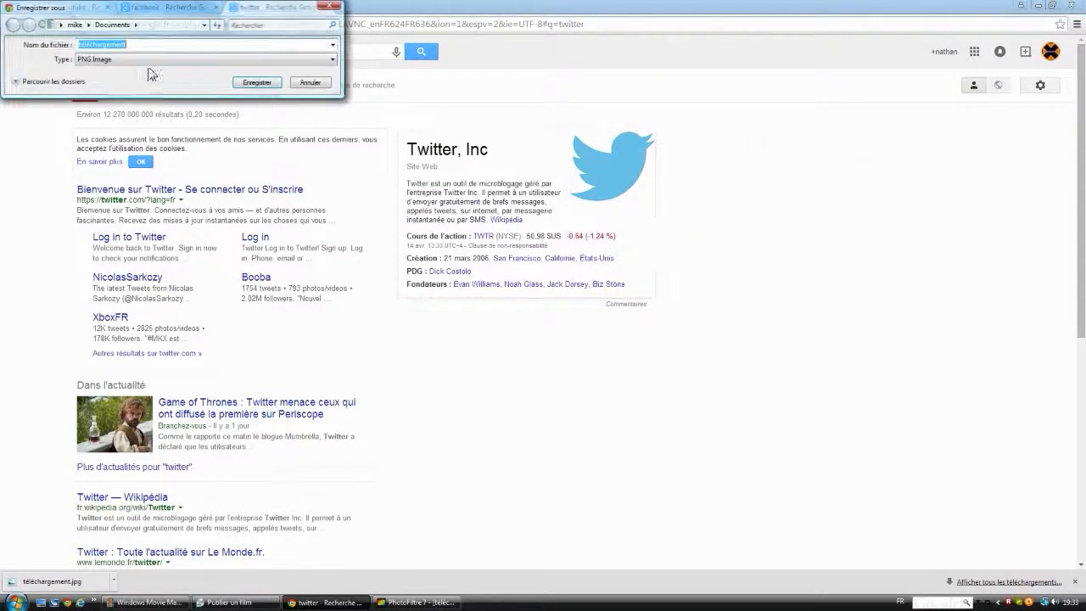
pyautogui.click(204, 66)
pyautogui.click(190, 53)
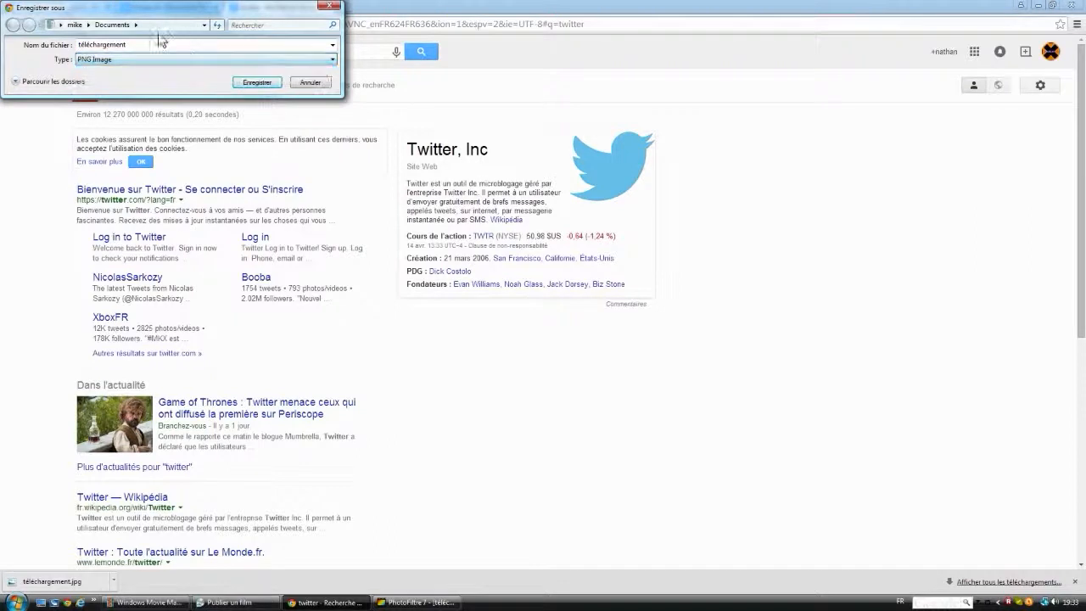
pyautogui.click(136, 26)
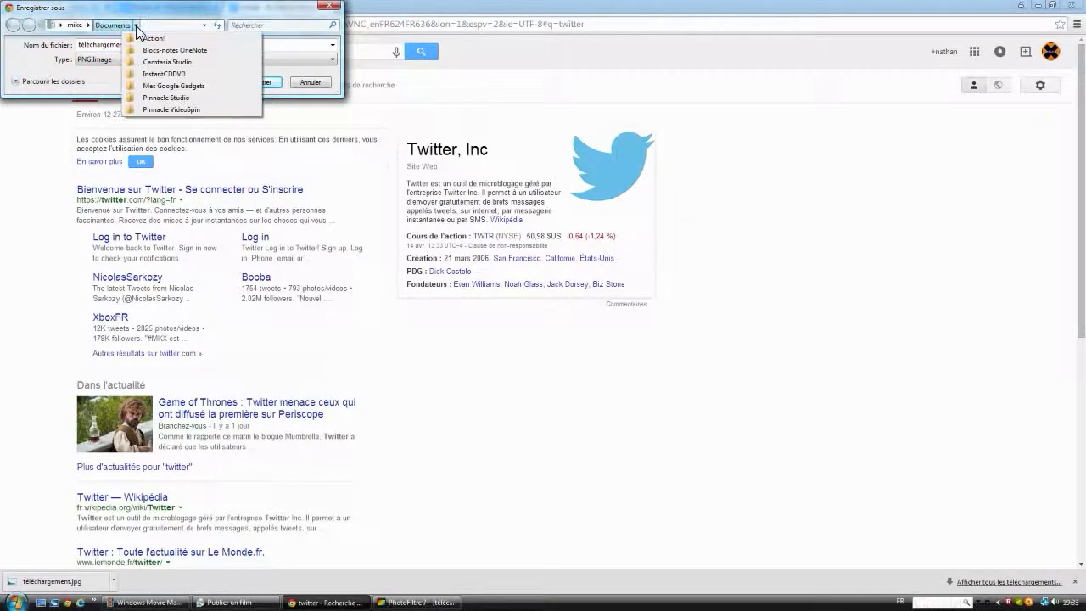
pyautogui.click(119, 26)
pyautogui.click(75, 26)
pyautogui.click(77, 27)
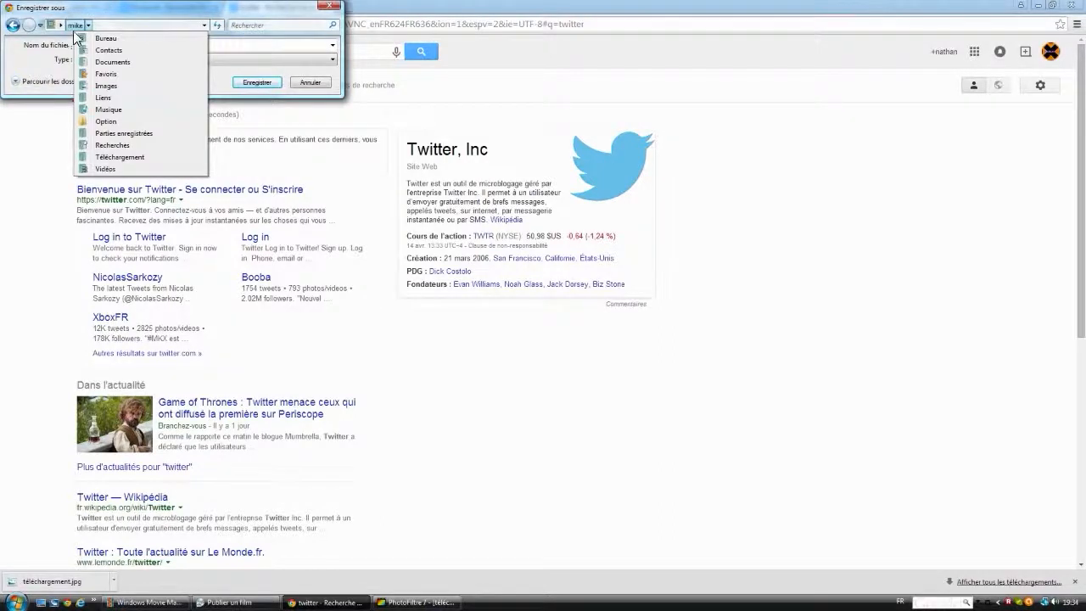
pyautogui.click(117, 157)
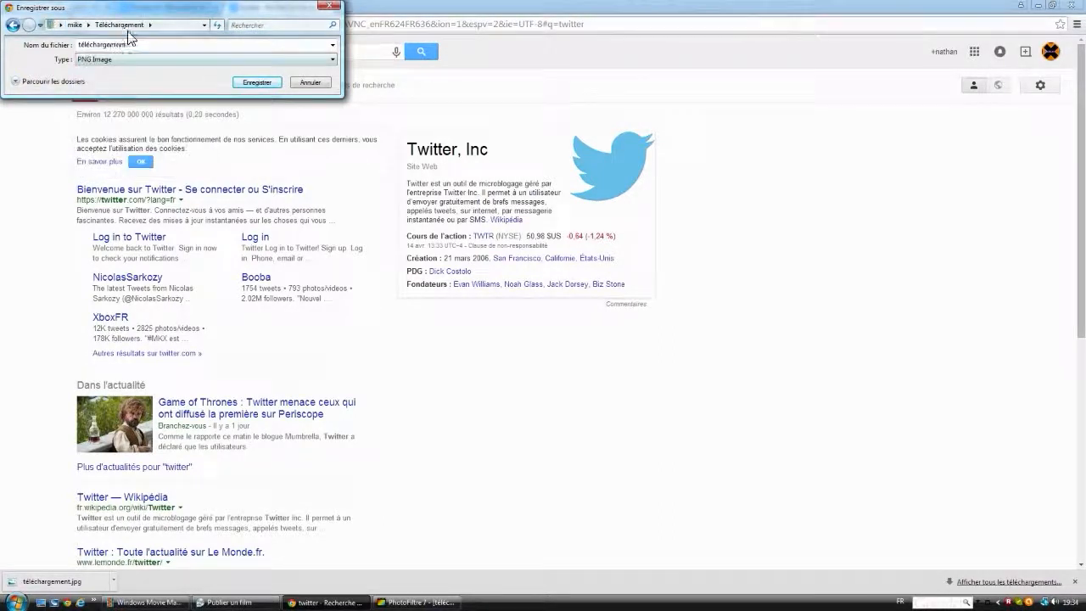
pyautogui.click(240, 84)
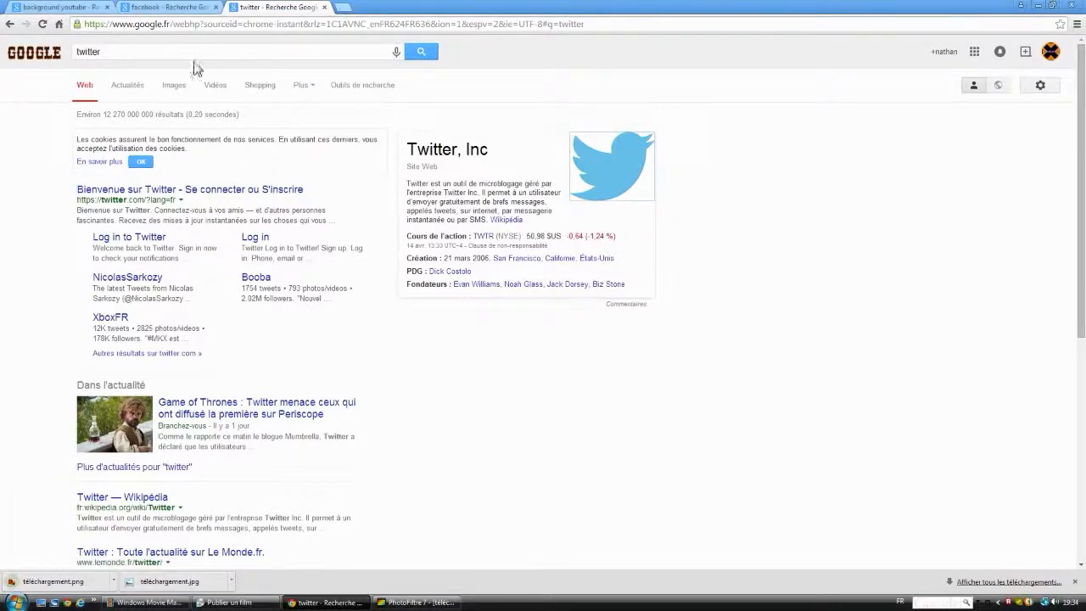
# Step: Save the Facebook logo from its search results as the PNG image téléchargement (1) in the same folder
pyautogui.click(212, 8)
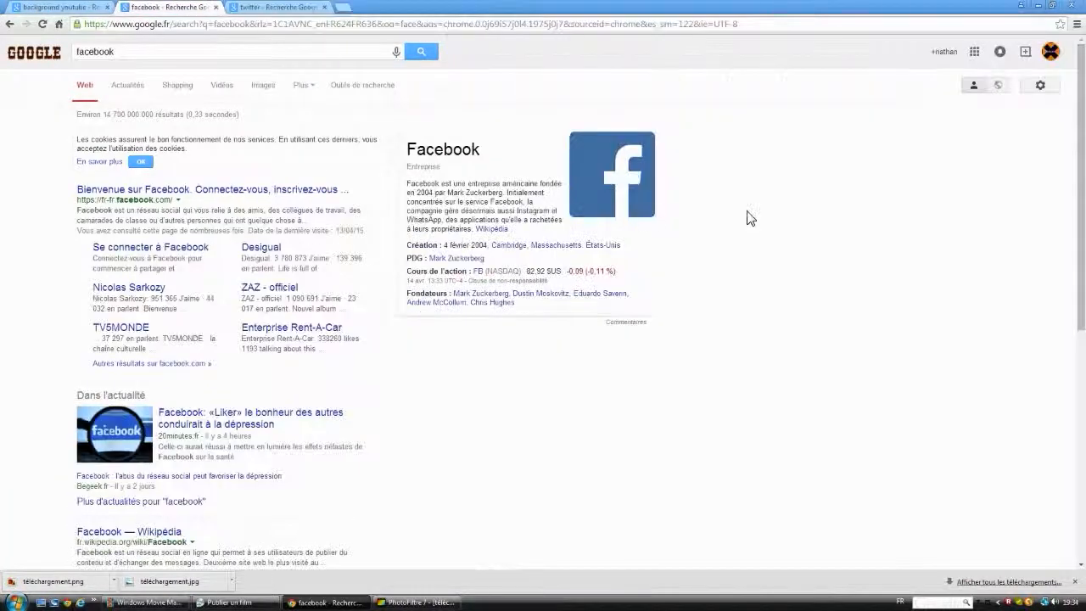
pyautogui.rightClick(623, 184)
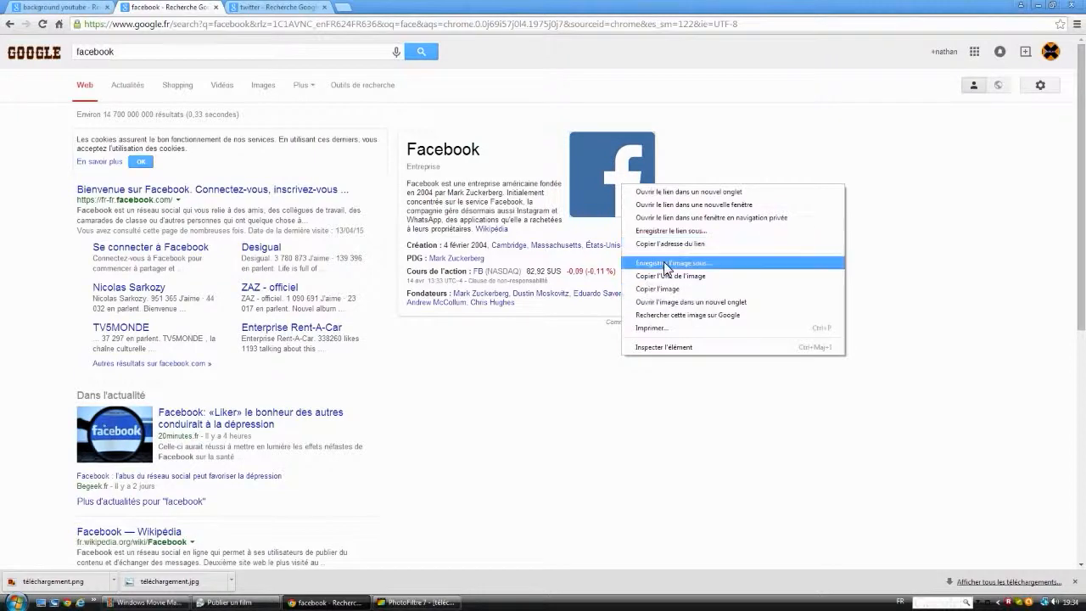
pyautogui.click(666, 263)
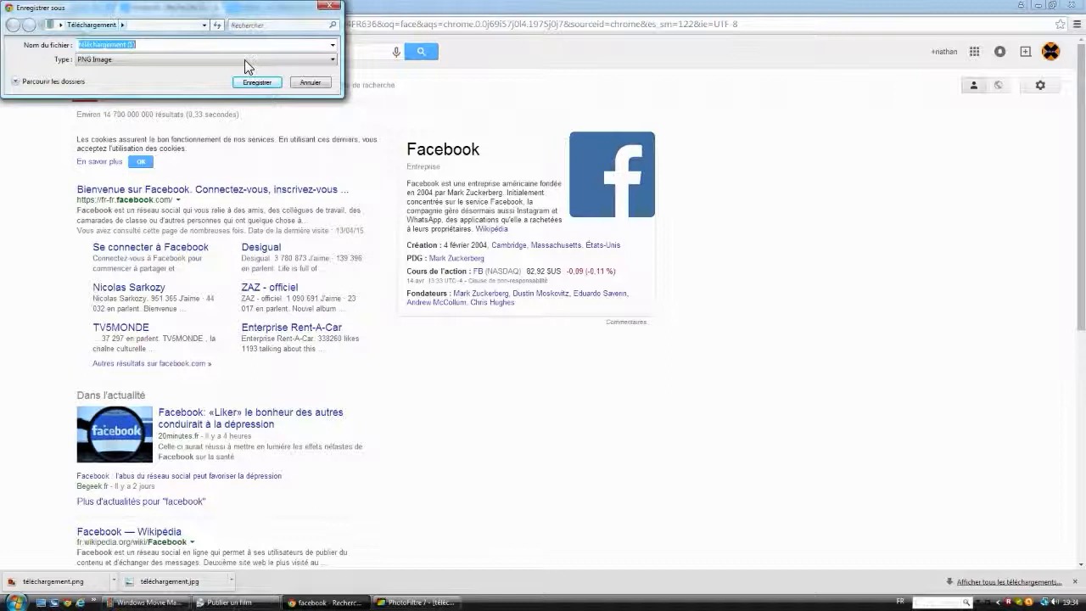
pyautogui.click(257, 81)
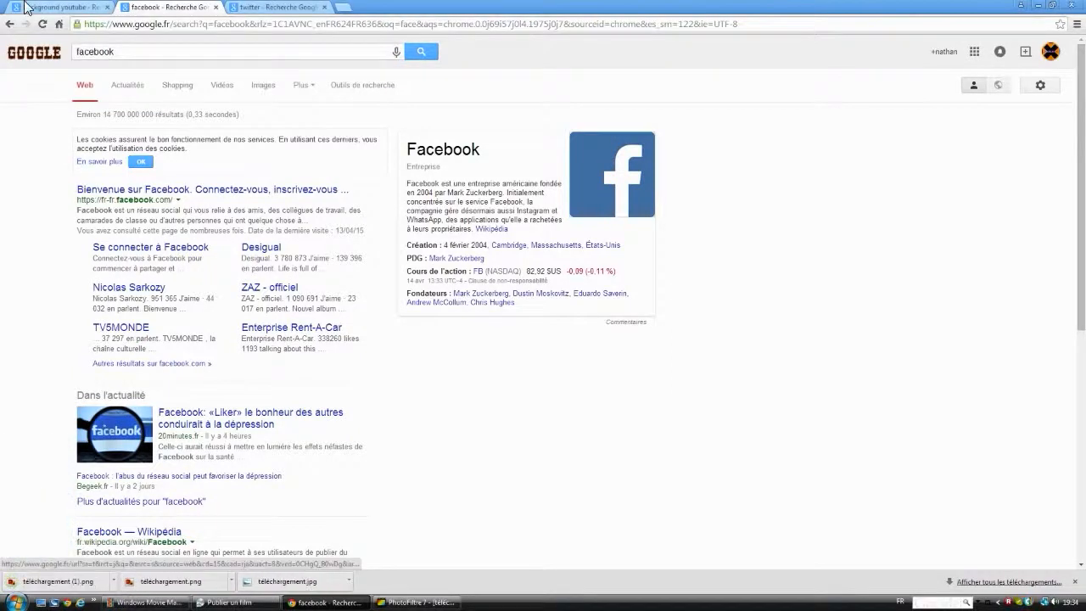
# Step: Minimize the banner in PhotoFiltre and open the downloaded téléchargement (1).png from Chrome in its workspace
pyautogui.click(1035, 5)
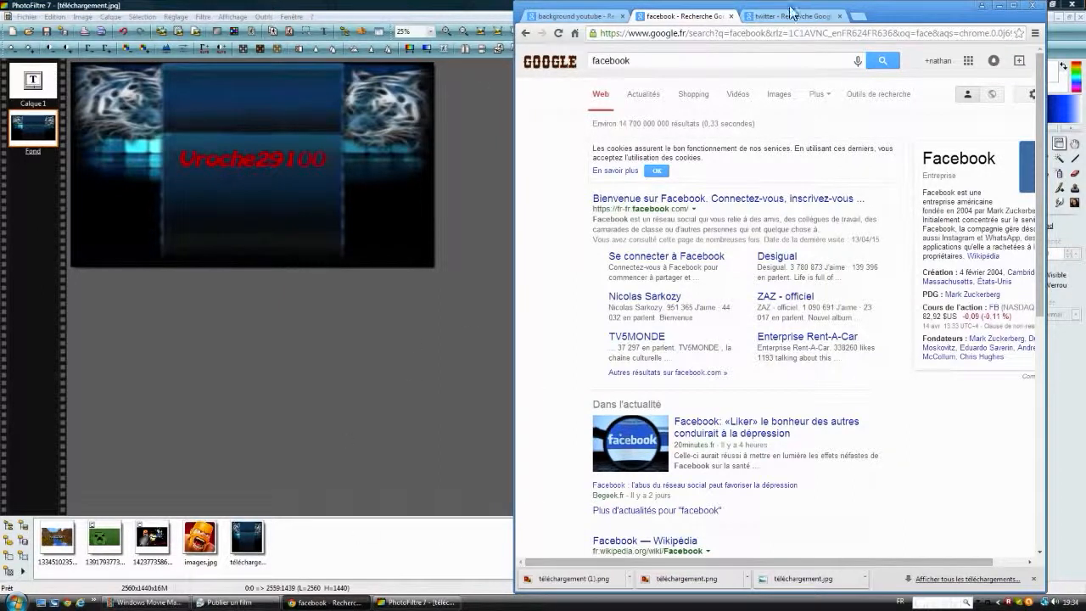
pyautogui.moveTo(789, 12); pyautogui.dragTo(982, 229)
pyautogui.click(1059, 17)
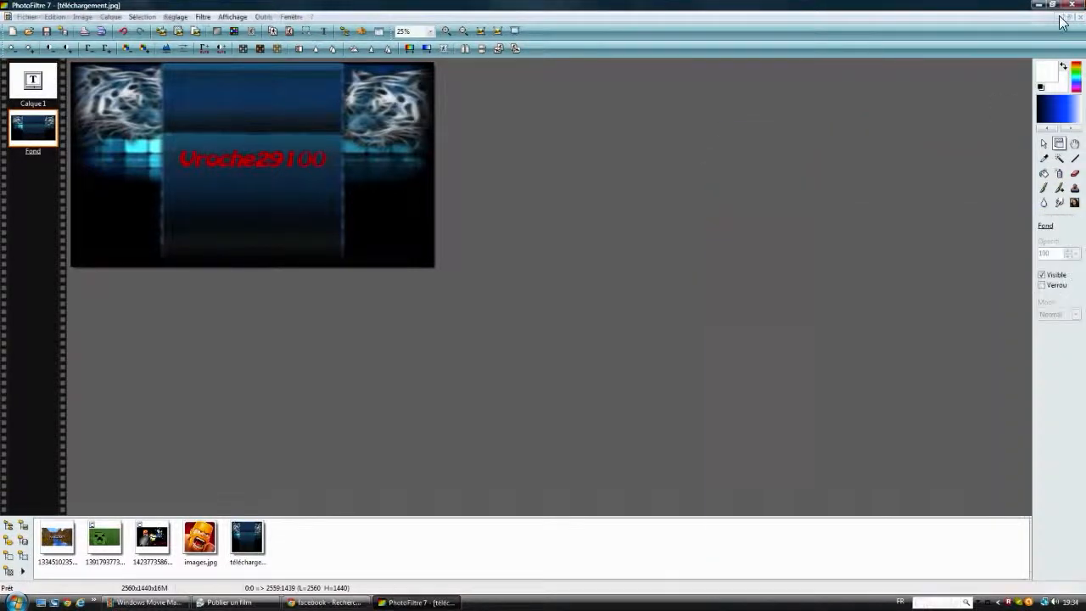
pyautogui.click(326, 603)
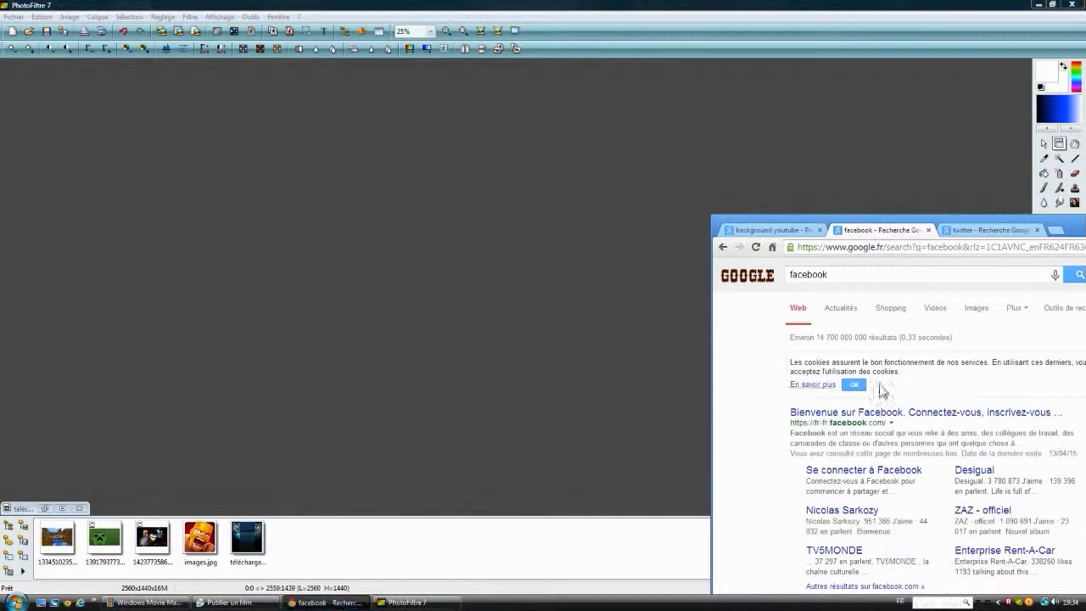
pyautogui.moveTo(841, 219); pyautogui.dragTo(766, 3)
pyautogui.moveTo(690, 584); pyautogui.dragTo(250, 259)
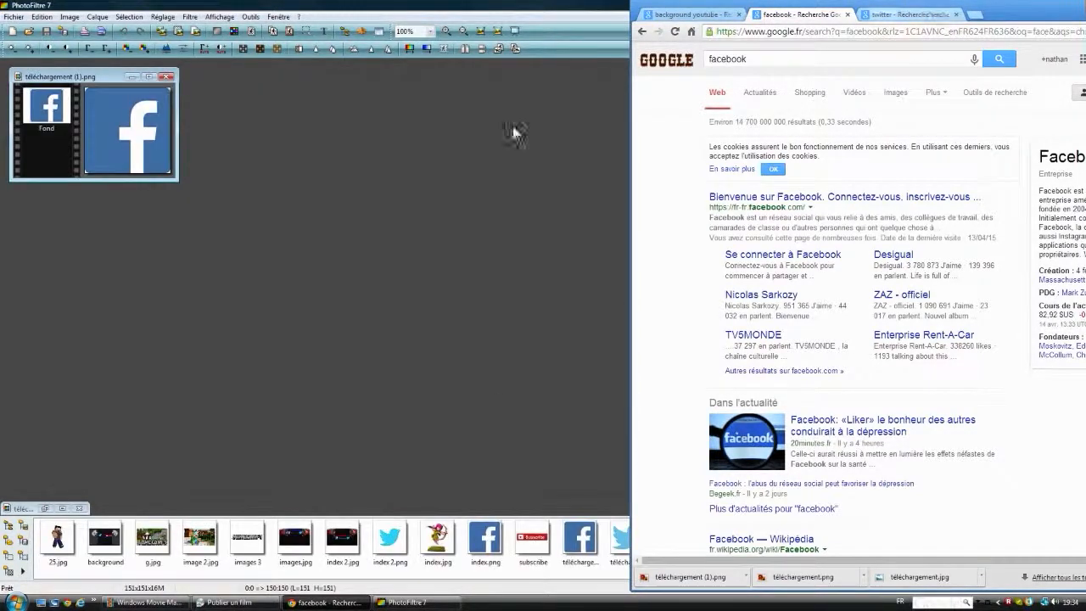
# Step: Maximize the Facebook logo image and copy the whole picture
pyautogui.doubleClick(124, 81)
pyautogui.rightClick(109, 111)
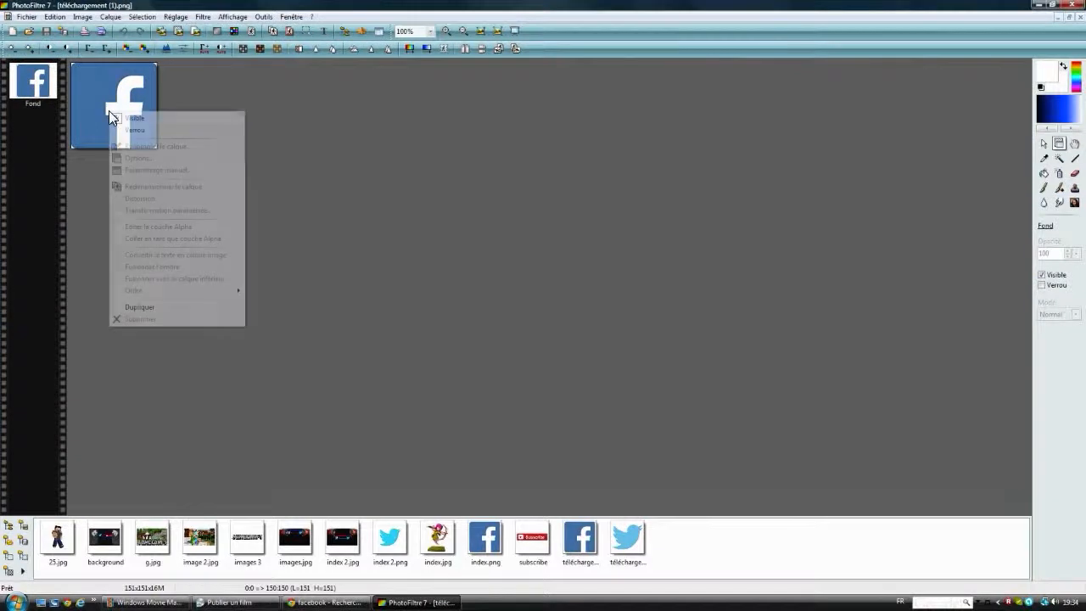
pyautogui.click(358, 191)
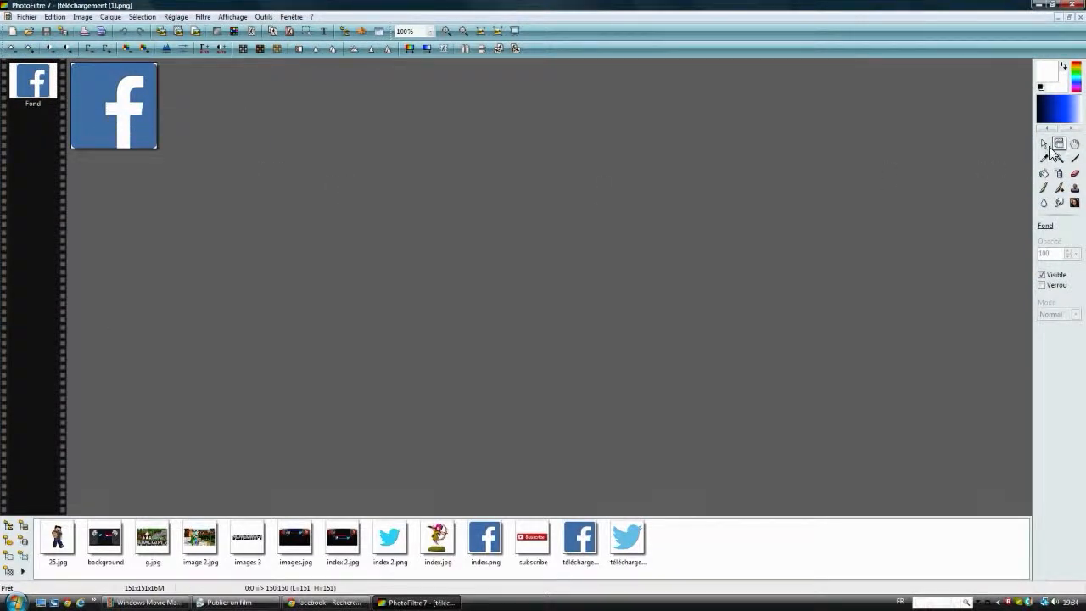
pyautogui.click(1044, 145)
pyautogui.rightClick(126, 123)
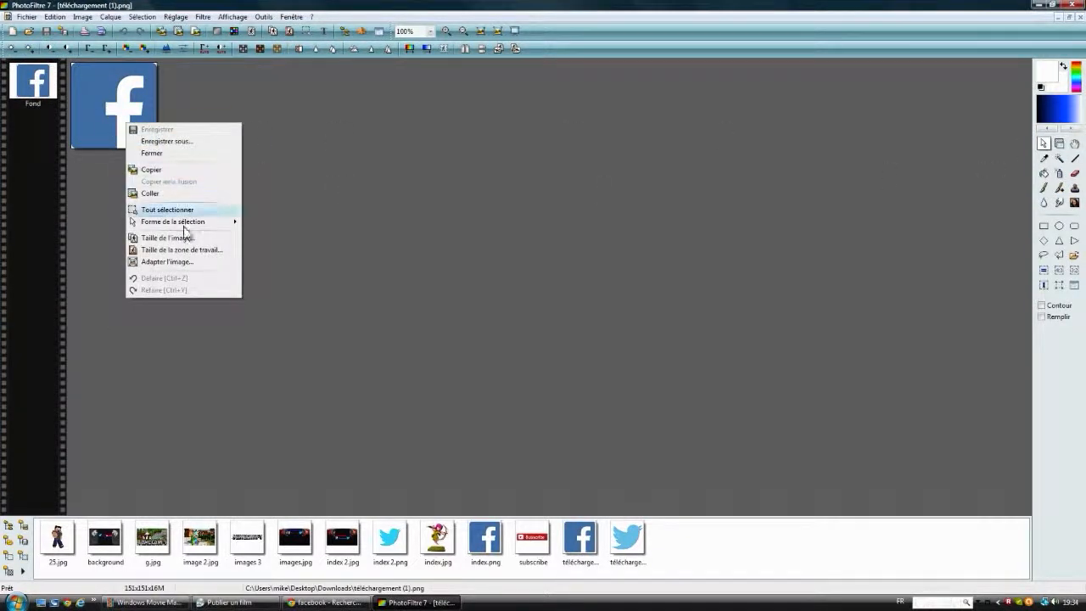
pyautogui.click(151, 171)
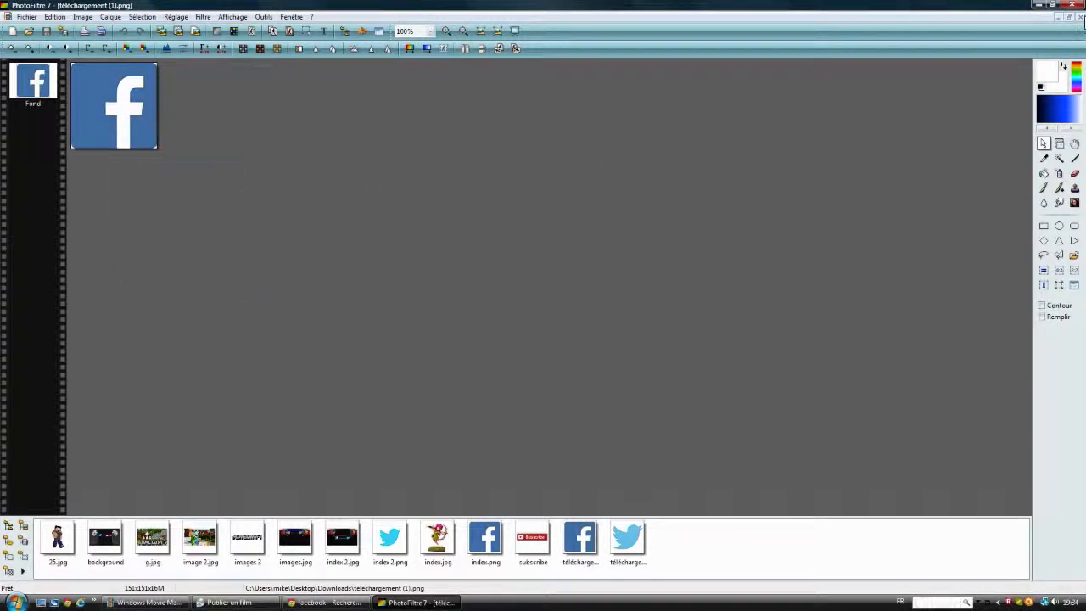
# Step: Close the Facebook logo image, paste the logo into the banner and place it just below the start of the channel name
pyautogui.click(1059, 17)
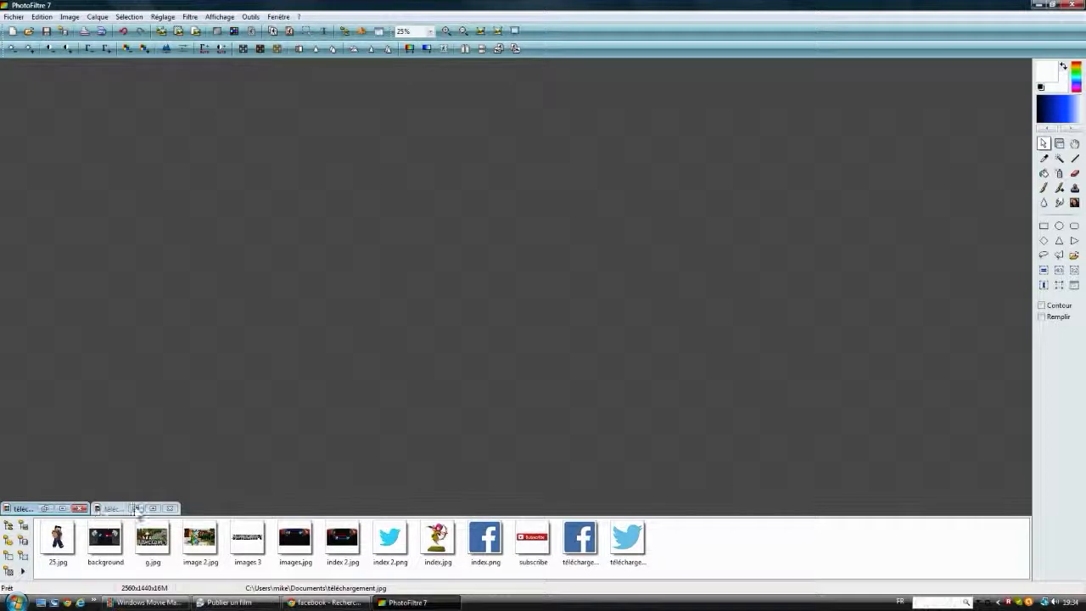
pyautogui.click(153, 508)
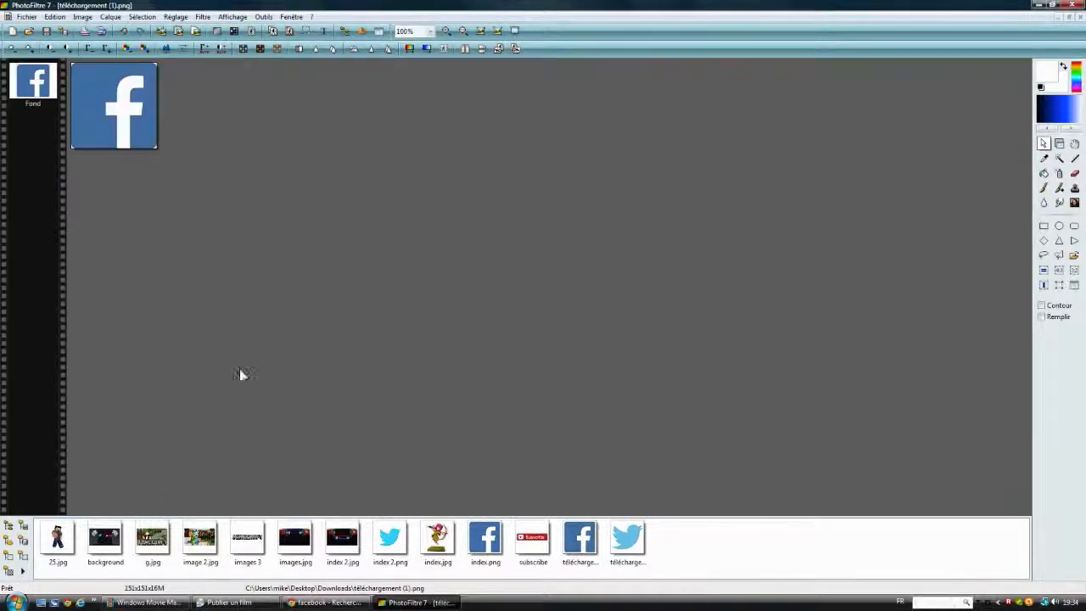
pyautogui.click(1075, 16)
pyautogui.rightClick(206, 202)
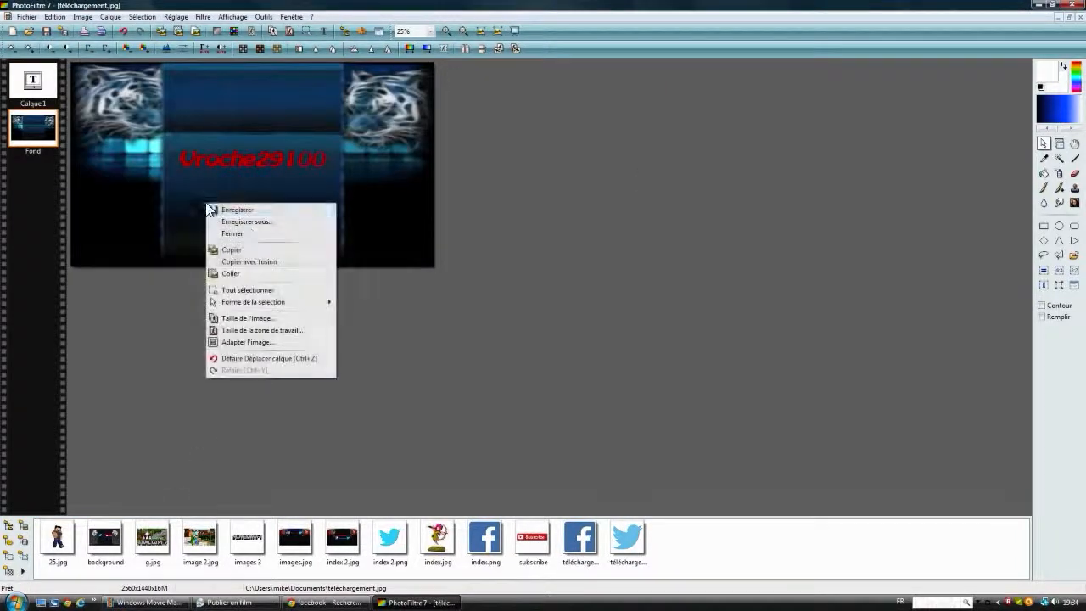
pyautogui.click(231, 273)
pyautogui.moveTo(254, 173)
pyautogui.mouseDown()
pyautogui.moveTo(245, 197)
pyautogui.moveTo(176, 192)
pyautogui.mouseUp()
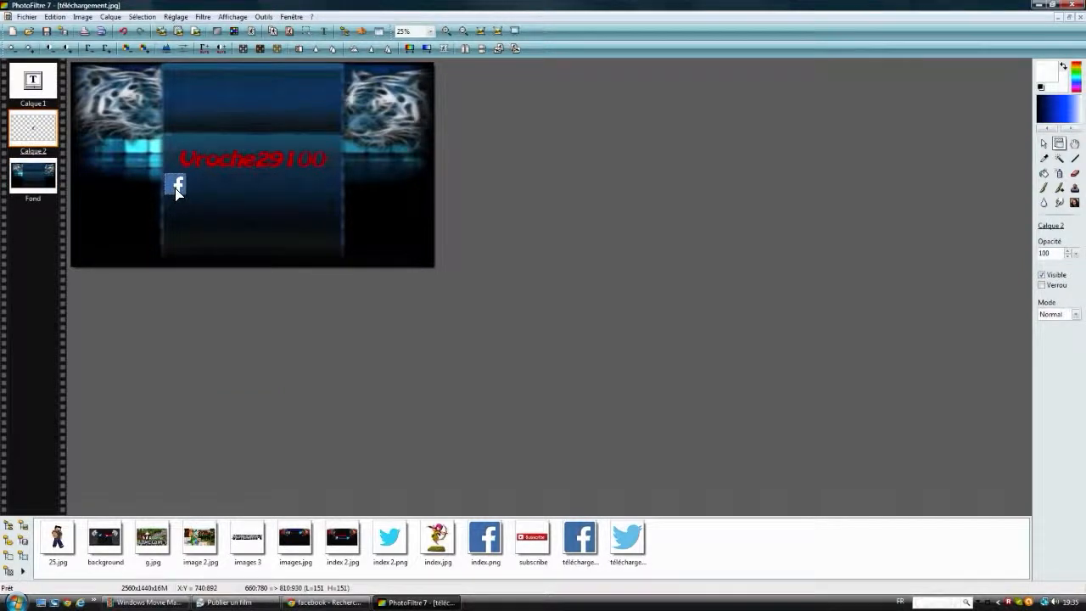
pyautogui.moveTo(175, 189); pyautogui.dragTo(175, 190)
pyautogui.click(264, 192)
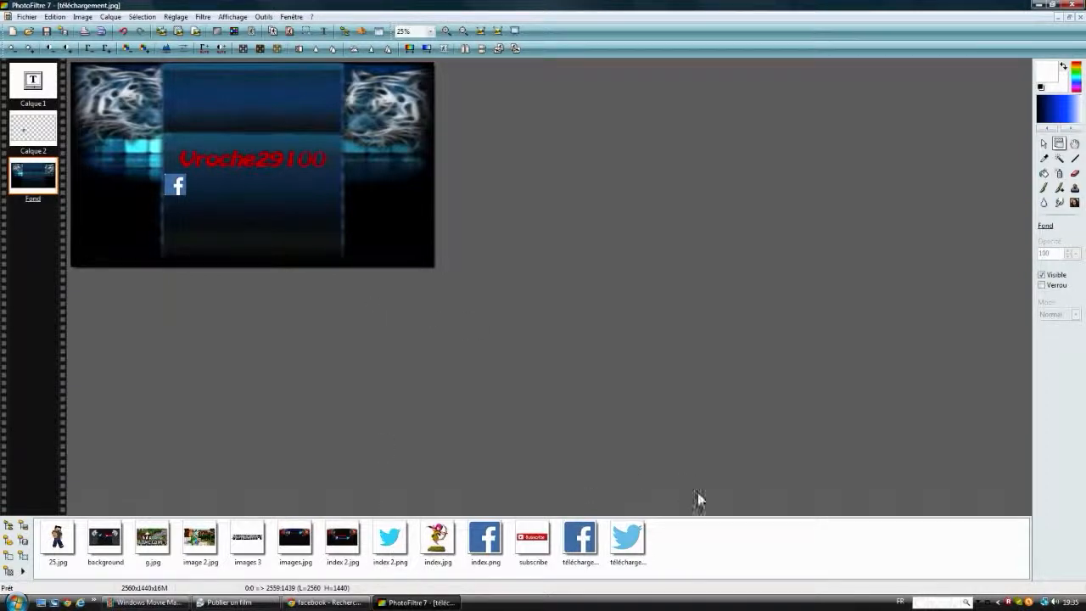
# Step: Open index 2.png, isolate the blue Twitter bird by inverting a magic wand selection of the white background, and copy it
pyautogui.doubleClick(390, 544)
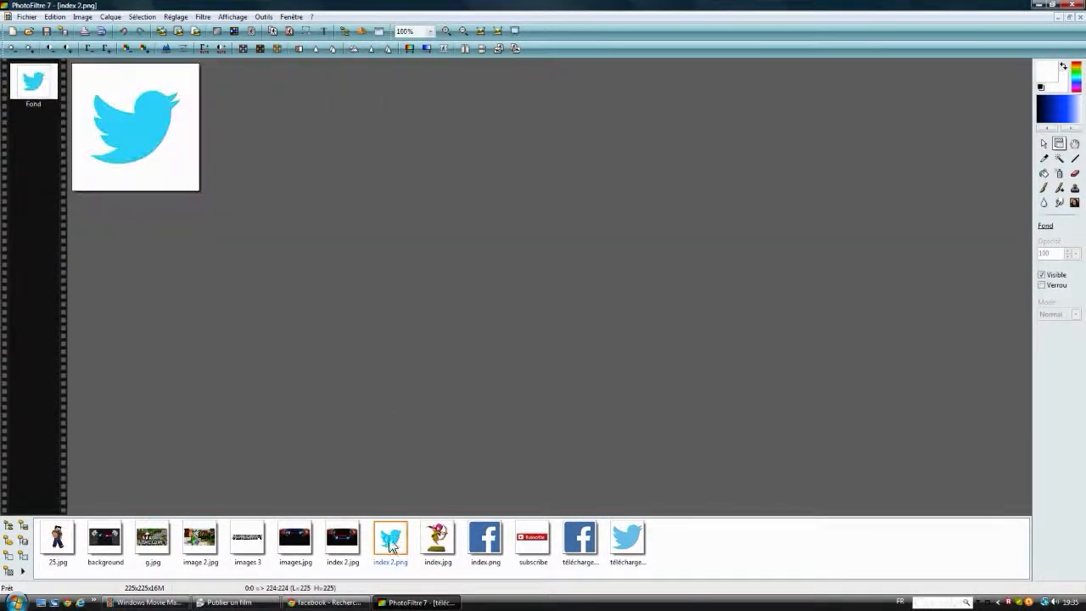
pyautogui.click(1059, 158)
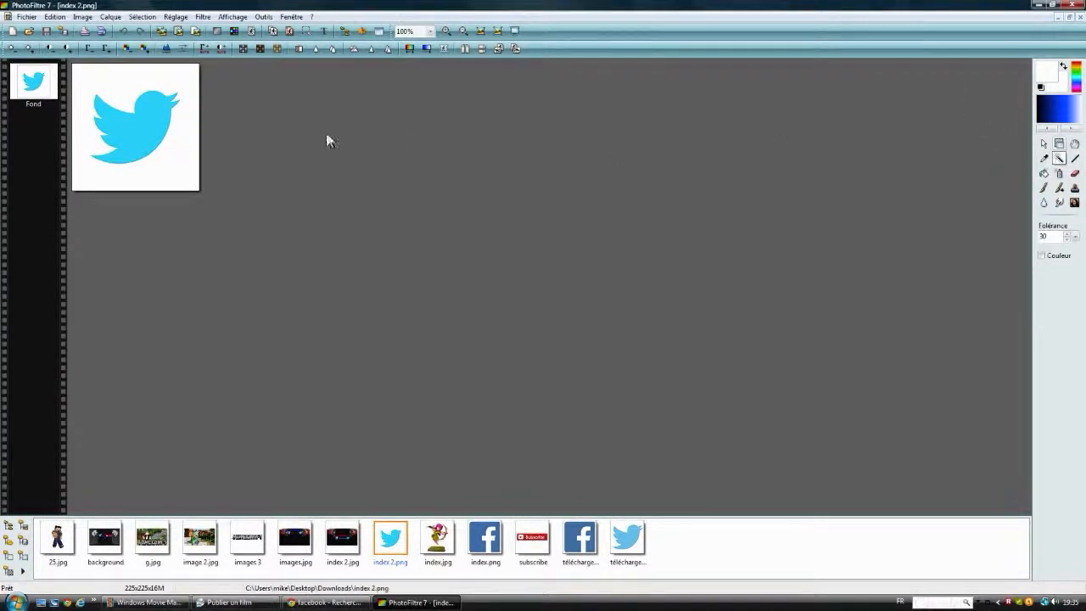
pyautogui.click(120, 121)
pyautogui.rightClick(120, 122)
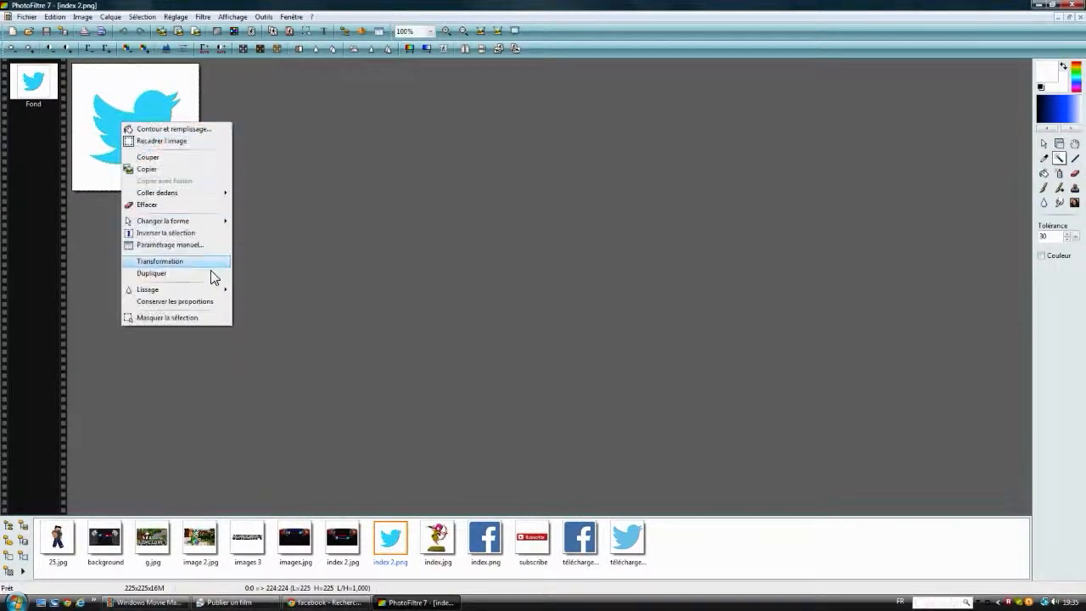
pyautogui.click(1058, 159)
pyautogui.rightClick(138, 138)
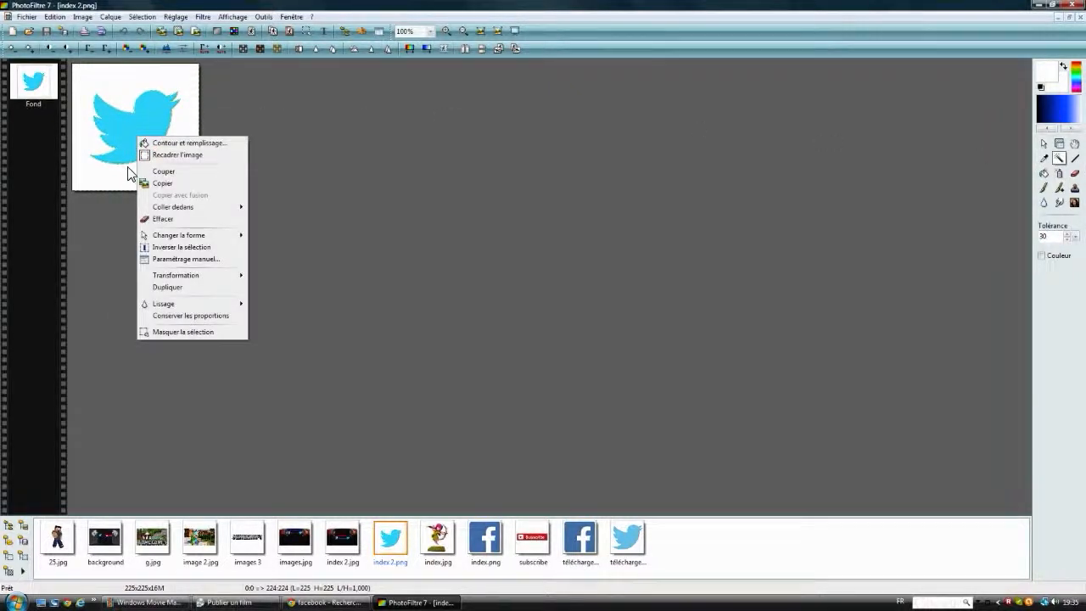
pyautogui.click(168, 246)
pyautogui.rightClick(122, 131)
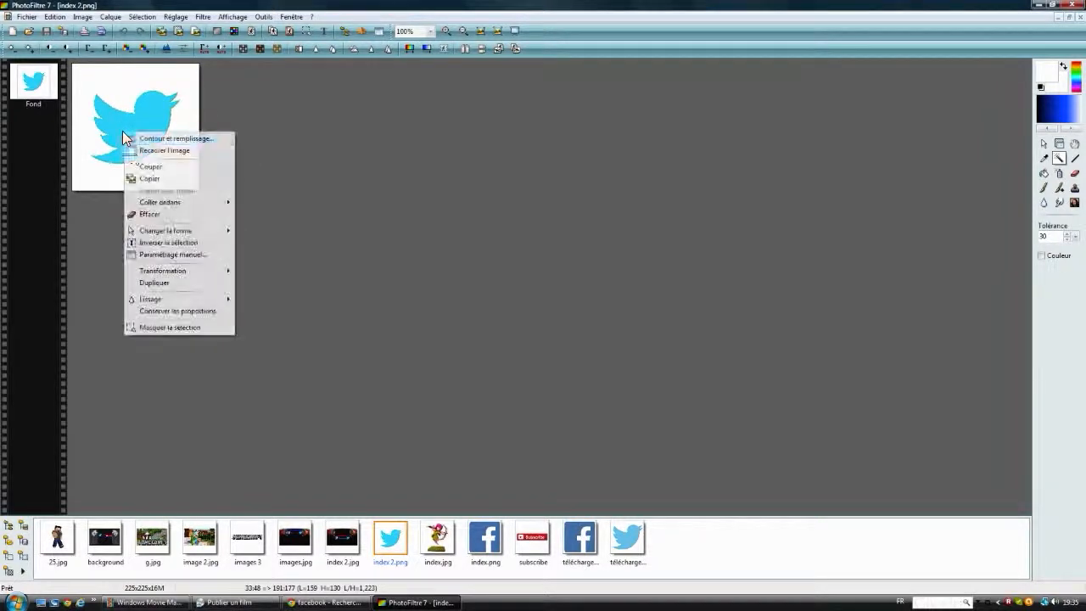
pyautogui.click(149, 179)
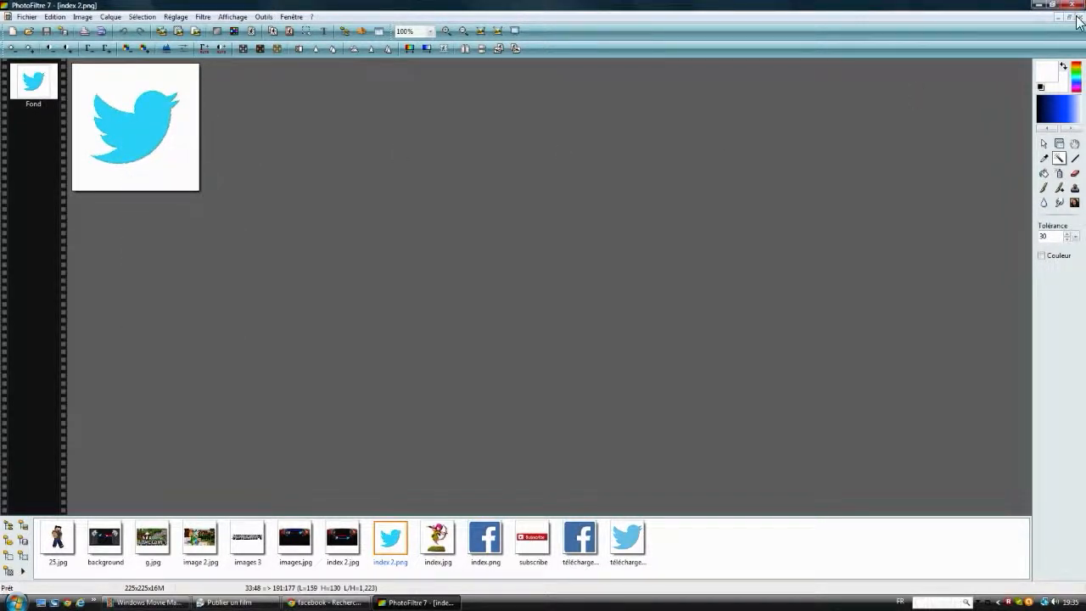
# Step: Close the Twitter logo image, paste the bird into the banner and place it below the end of the channel name
pyautogui.click(1077, 17)
pyautogui.rightClick(243, 198)
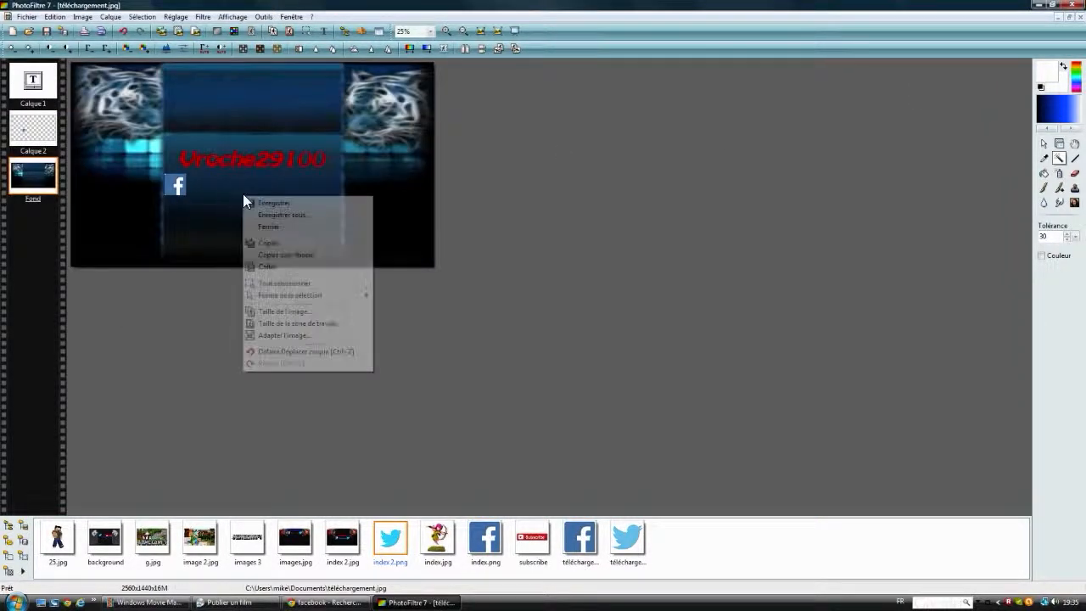
pyautogui.click(270, 267)
pyautogui.moveTo(265, 186); pyautogui.dragTo(329, 192)
# Step: Resize the Twitter bird layer slightly larger, to about 174 x 142 pixels
pyautogui.rightClick(327, 187)
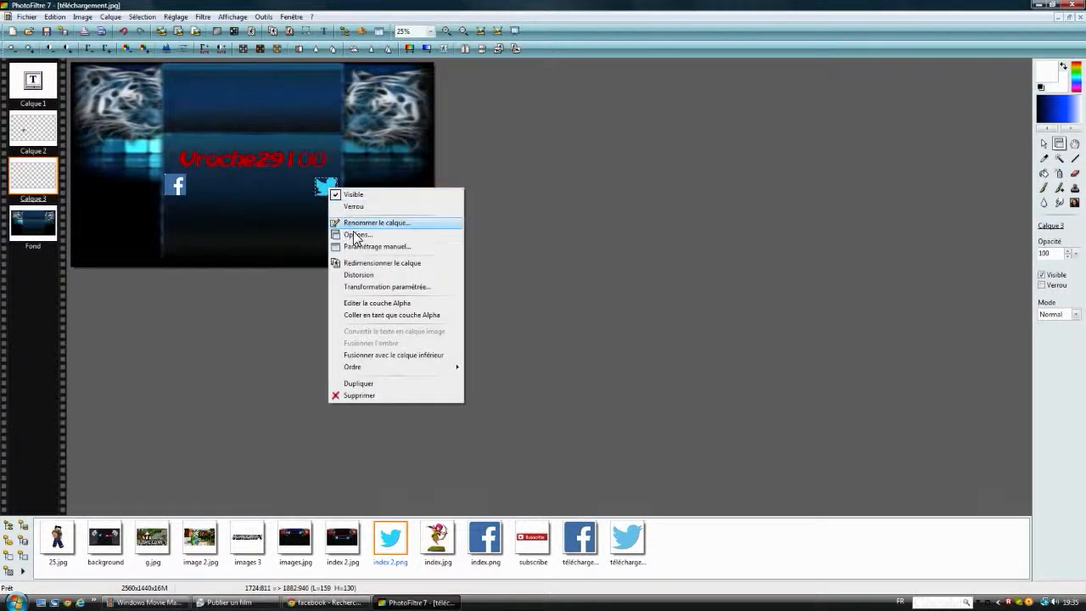
pyautogui.click(358, 263)
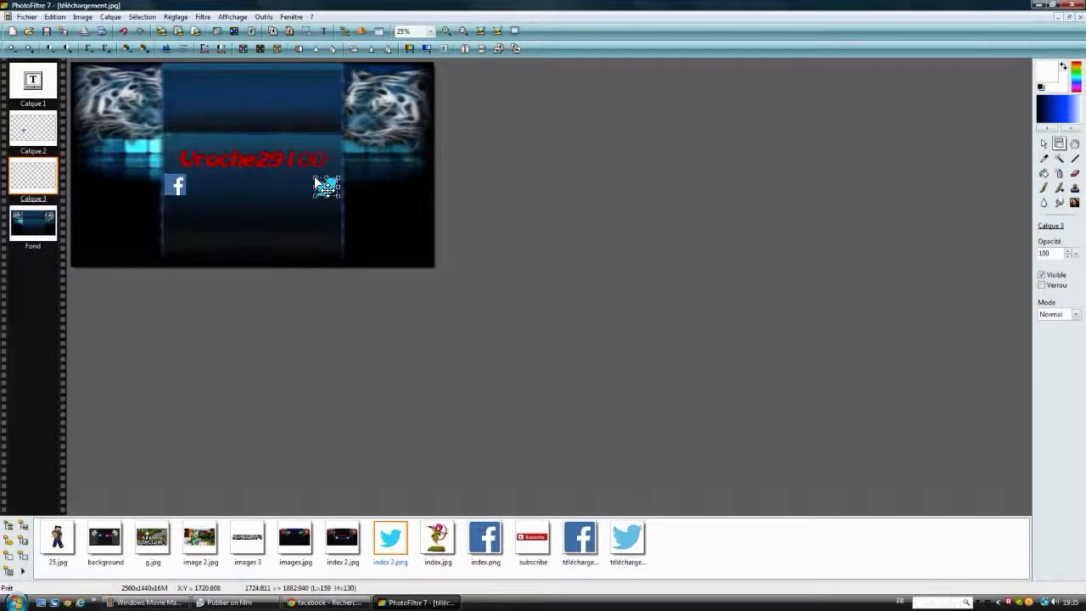
pyautogui.moveTo(313, 176); pyautogui.dragTo(311, 175)
pyautogui.rightClick(323, 191)
pyautogui.click(344, 194)
pyautogui.click(316, 207)
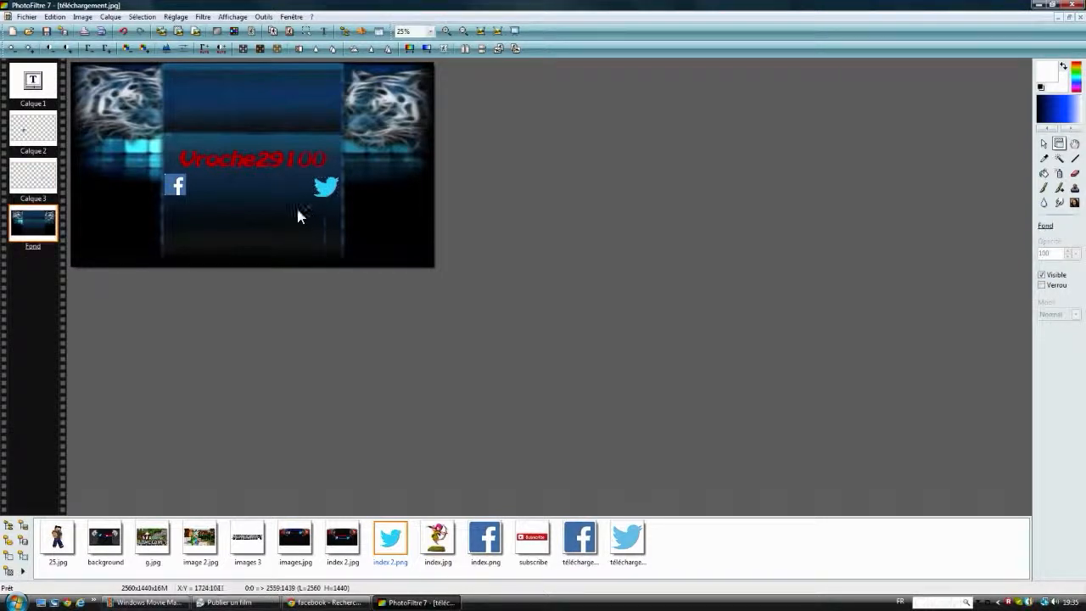
# Step: Nudge the Twitter bird slightly up and to the right to line it up with the Facebook logo
pyautogui.doubleClick(326, 187)
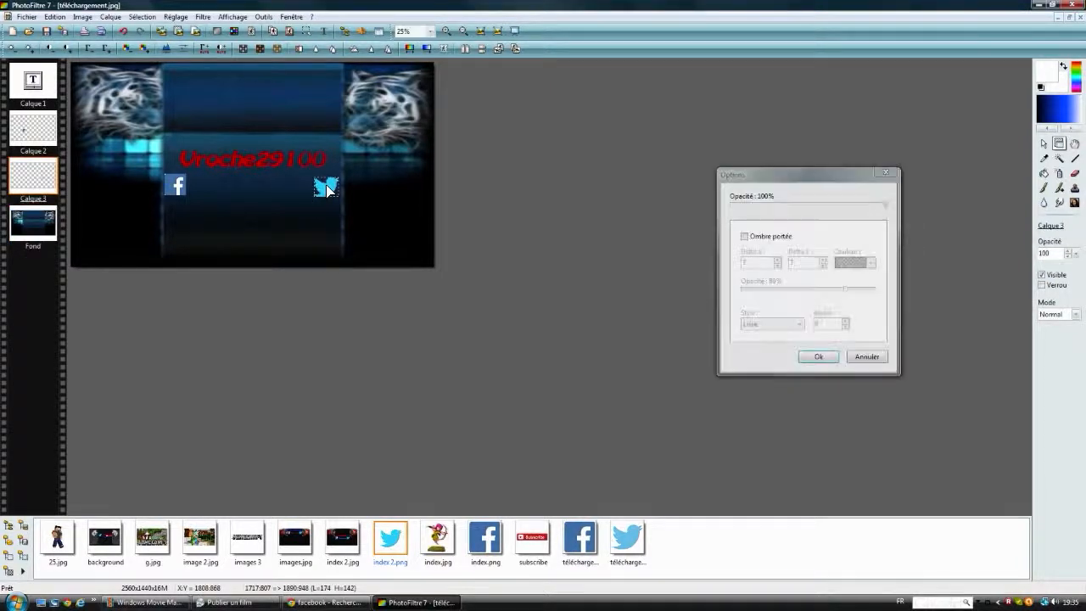
pyautogui.click(818, 356)
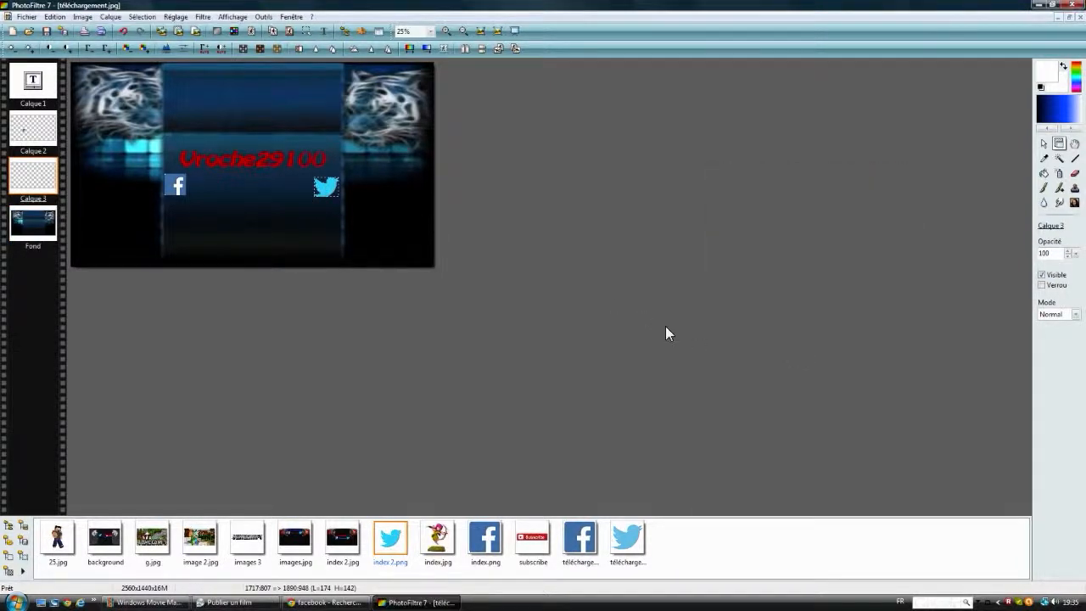
pyautogui.moveTo(328, 185); pyautogui.dragTo(328, 183)
pyautogui.click(374, 220)
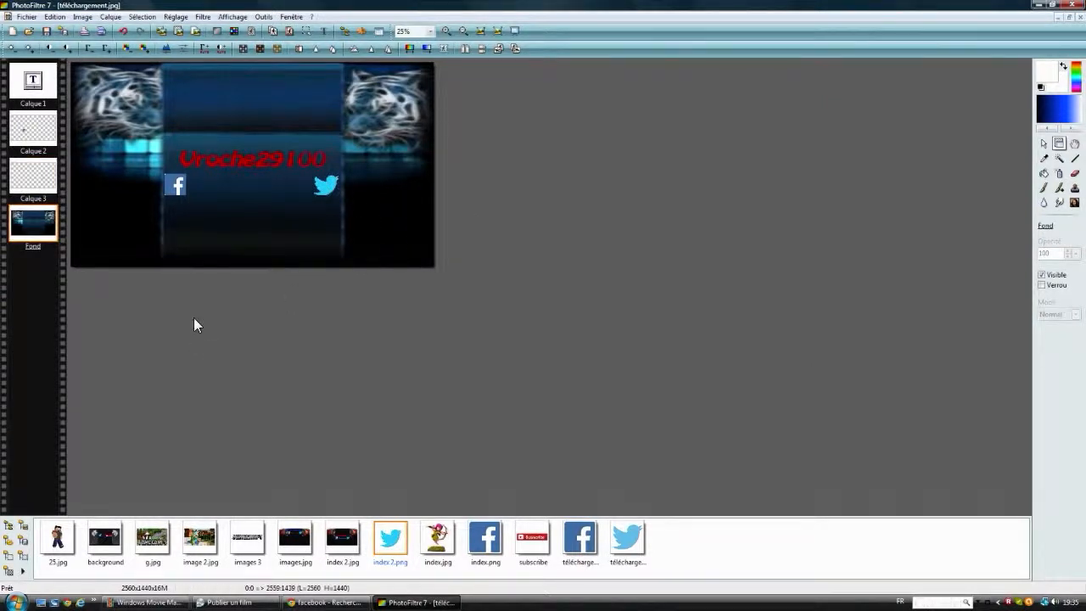
pyautogui.click(320, 190)
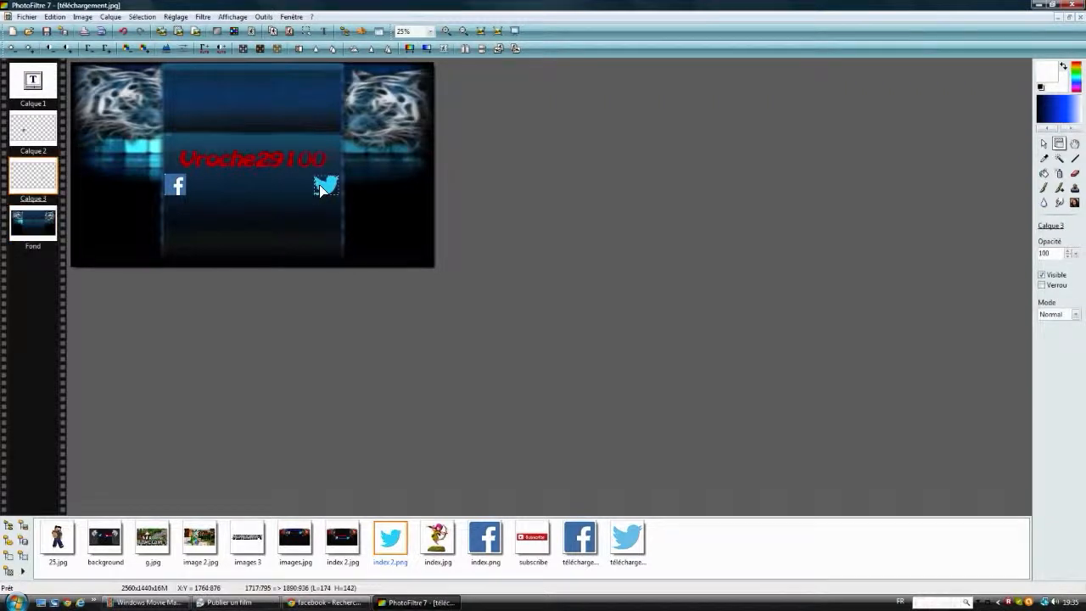
pyautogui.moveTo(321, 189); pyautogui.dragTo(325, 190)
pyautogui.click(380, 204)
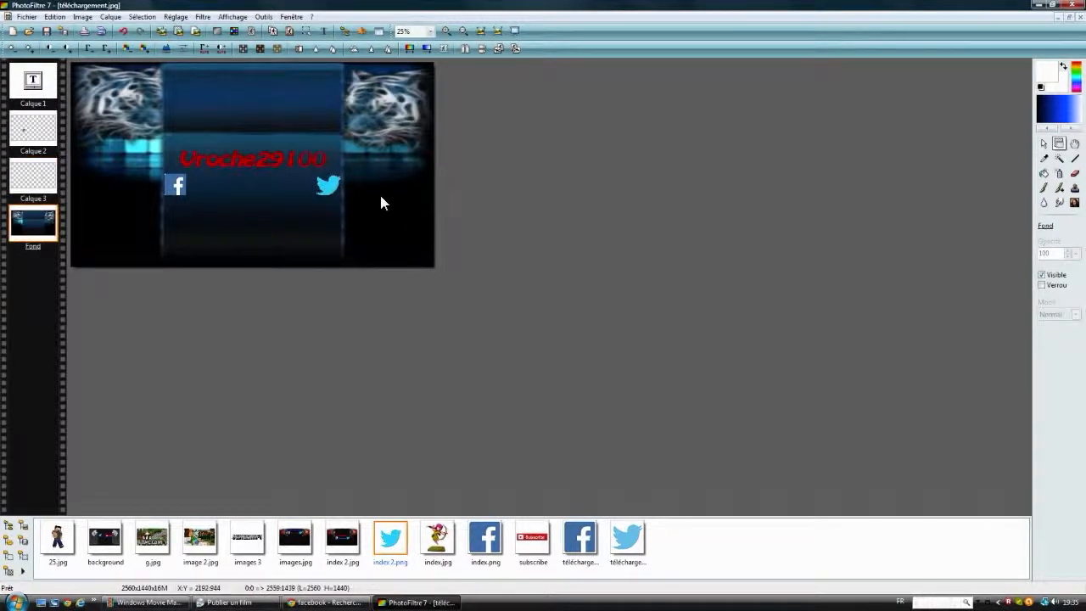
# Step: Add the text Multi-Gaming to the banner in light cyan, using bold BATAVIA at size 95
pyautogui.click(322, 32)
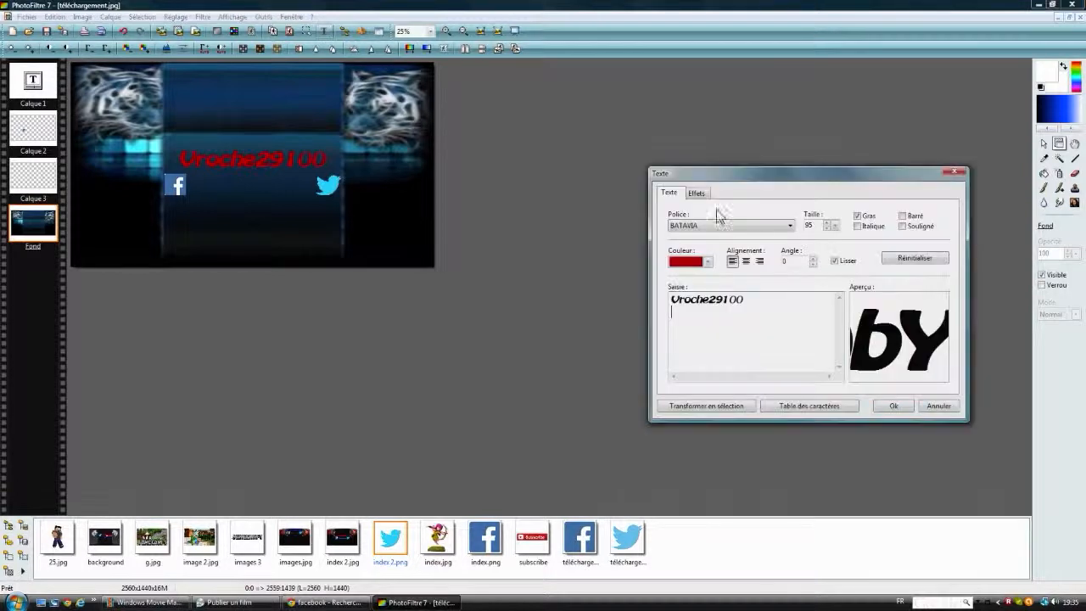
pyautogui.click(708, 262)
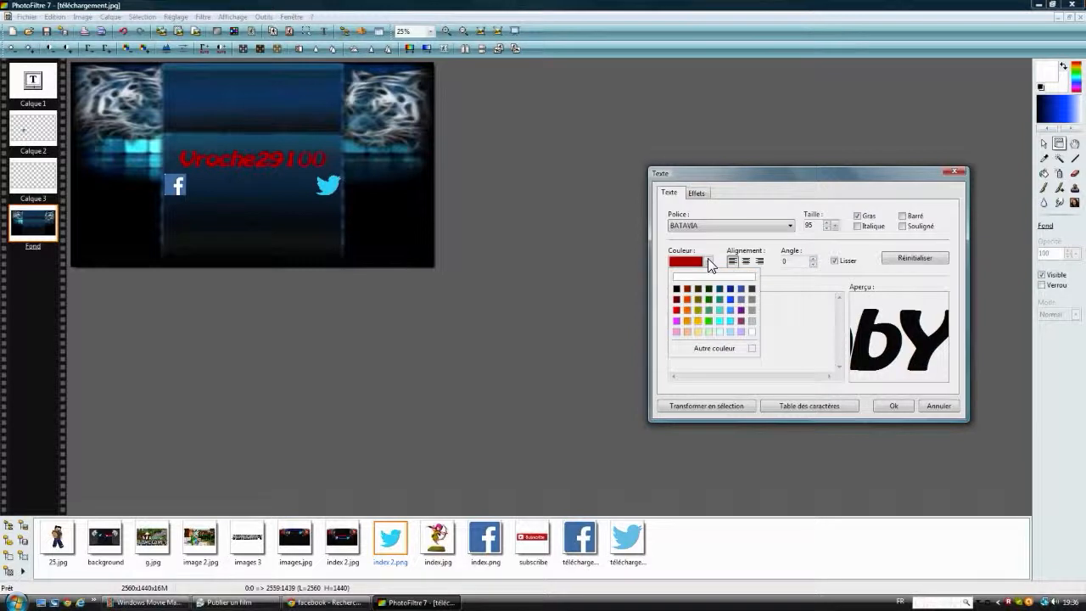
pyautogui.click(728, 321)
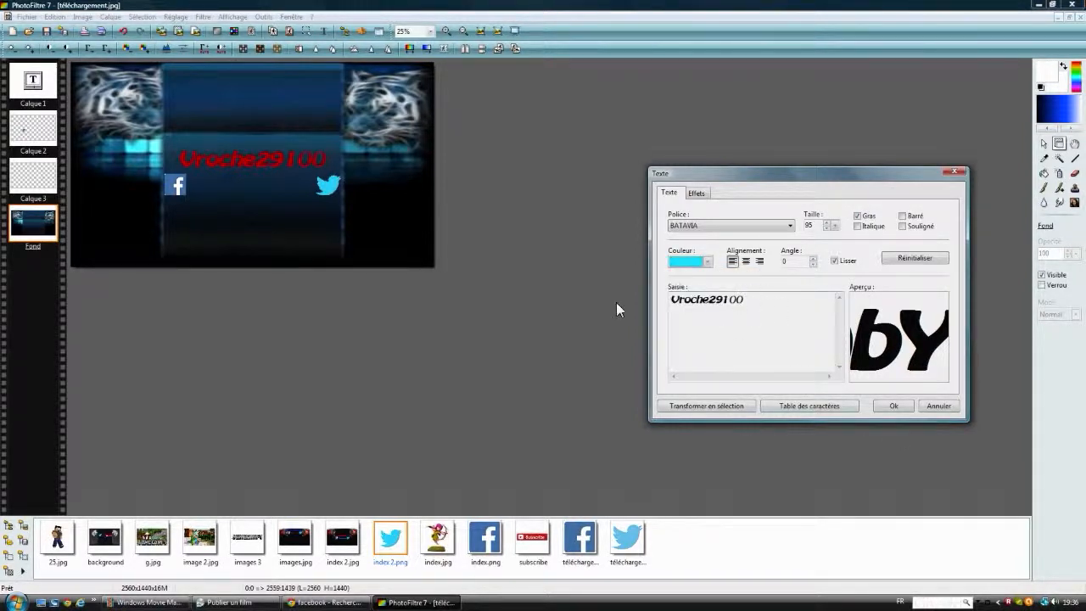
pyautogui.doubleClick(753, 300)
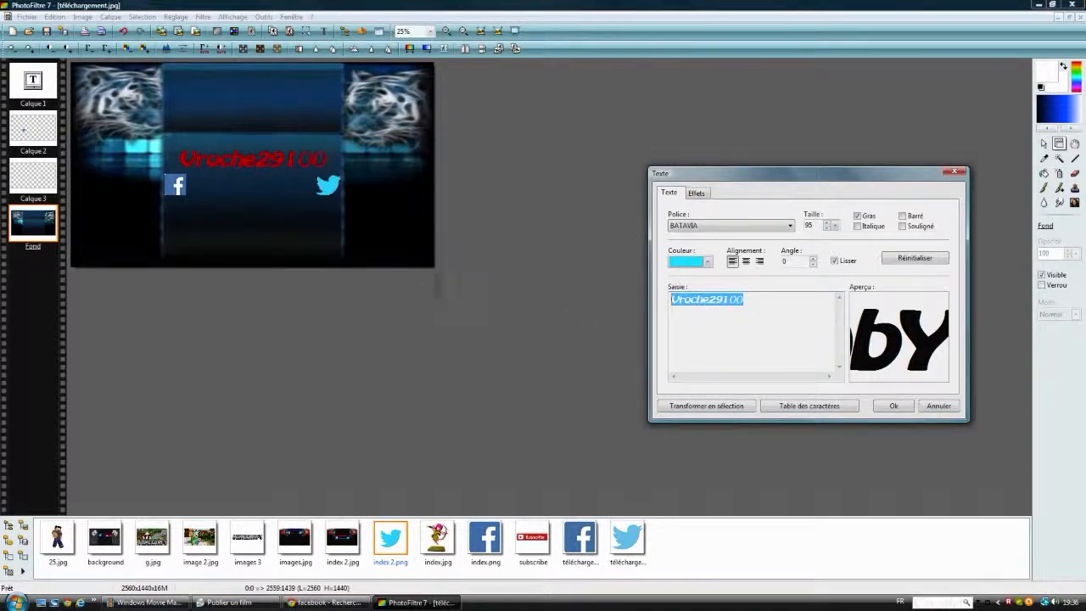
pyautogui.write('Multi-Gaming')
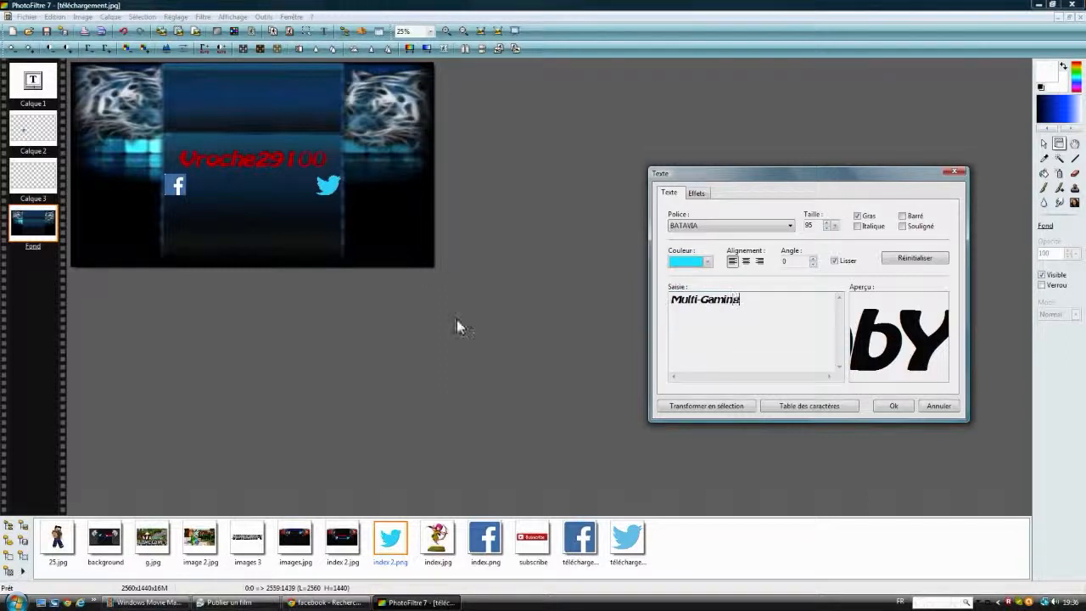
pyautogui.click(882, 405)
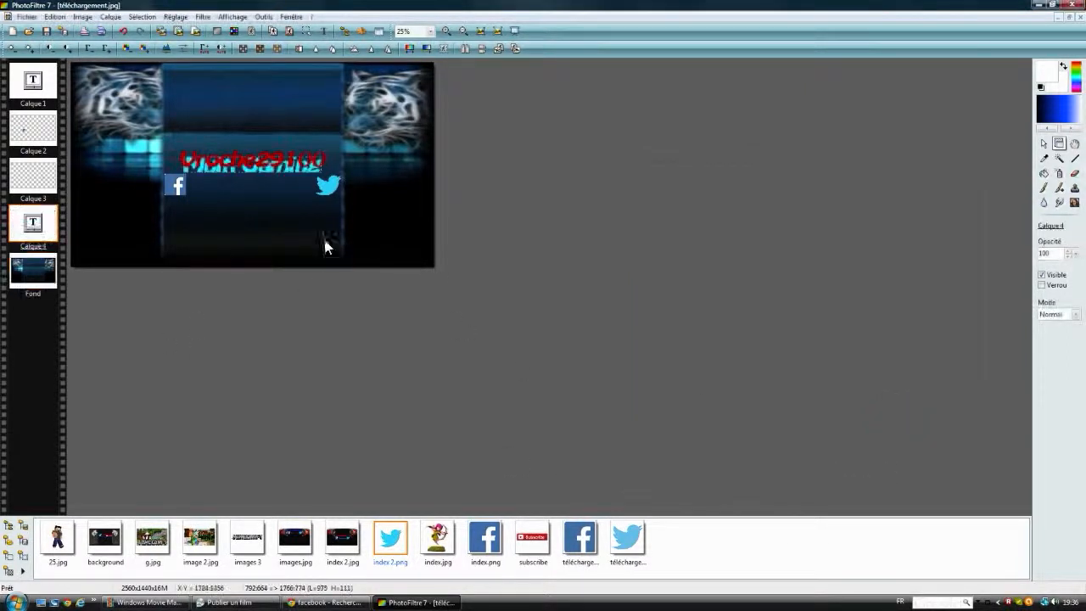
# Step: Move the Multi-Gaming text between the Facebook and Twitter logos and reduce its size to 90
pyautogui.moveTo(253, 180); pyautogui.dragTo(252, 186)
pyautogui.rightClick(251, 187)
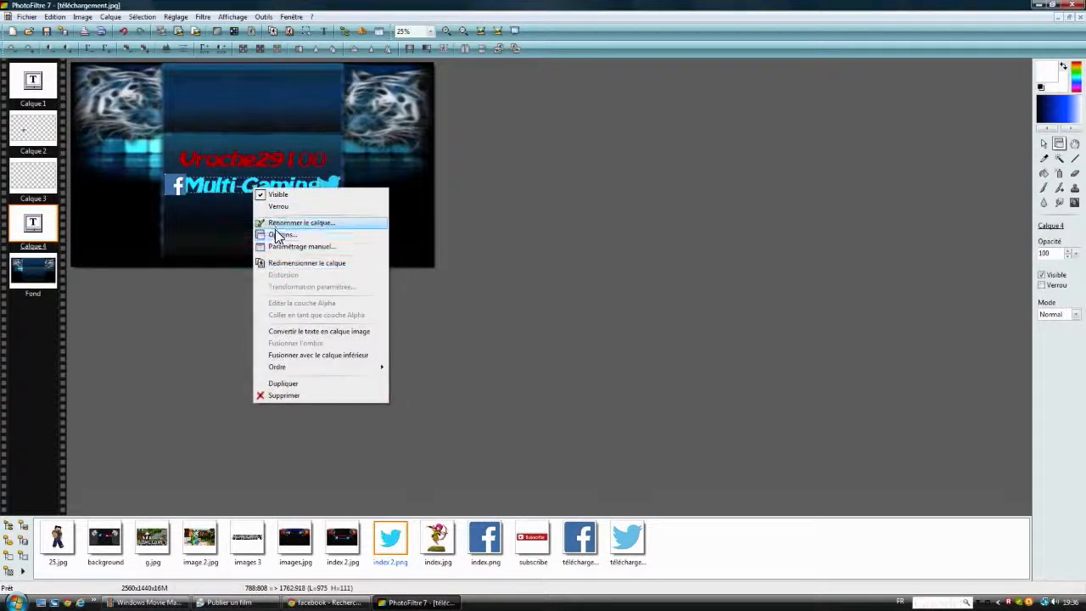
pyautogui.click(282, 234)
pyautogui.click(826, 230)
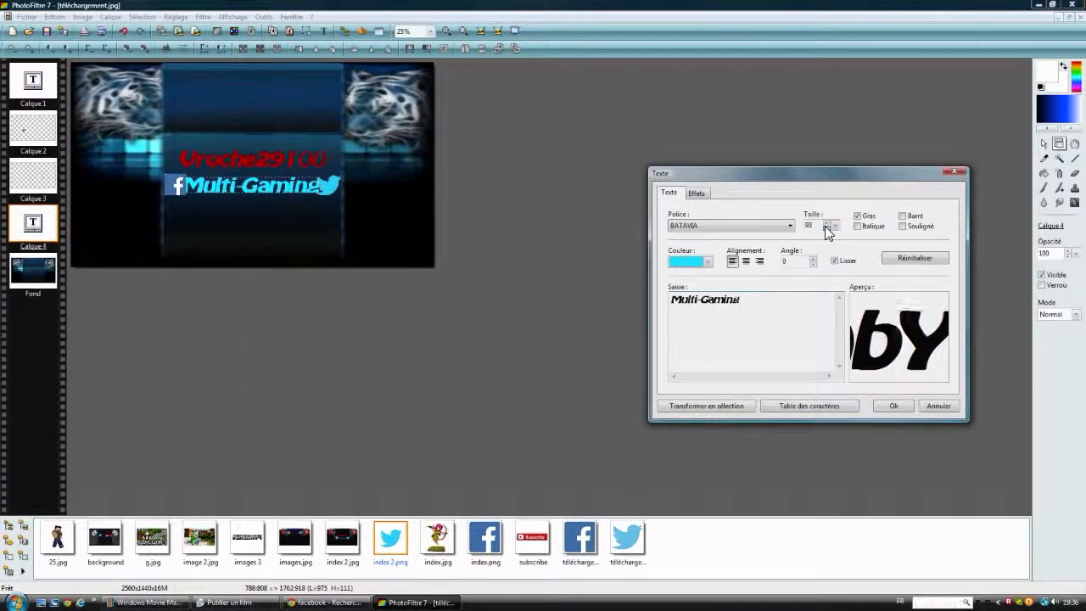
pyautogui.click(895, 406)
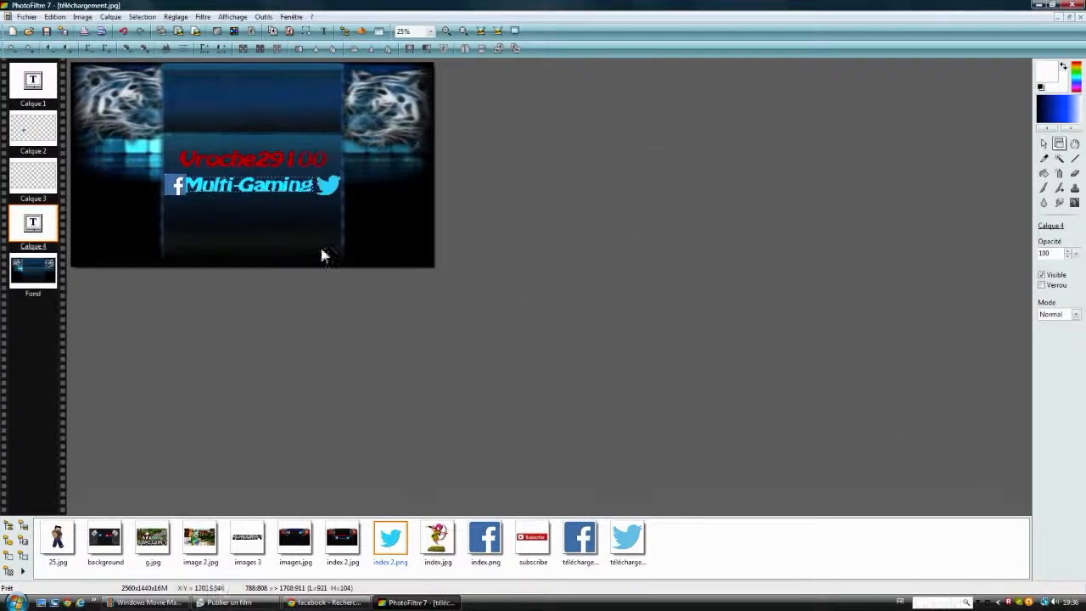
# Step: Set the Multi-Gaming text size to 88 and center the text between the two logos
pyautogui.moveTo(246, 193); pyautogui.dragTo(248, 191)
pyautogui.rightClick(249, 191)
pyautogui.click(278, 239)
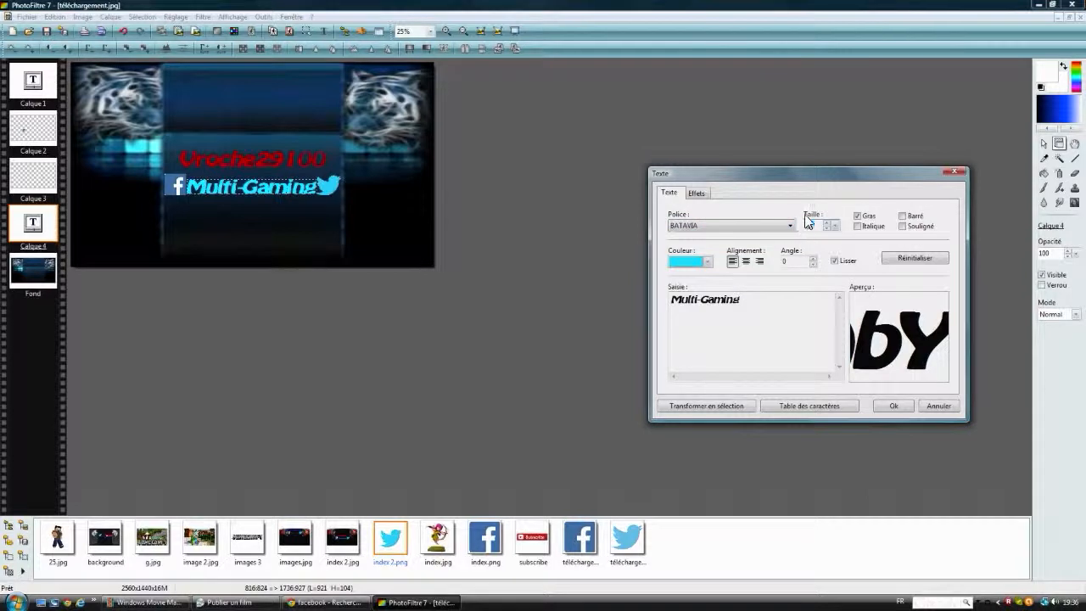
pyautogui.write('88')
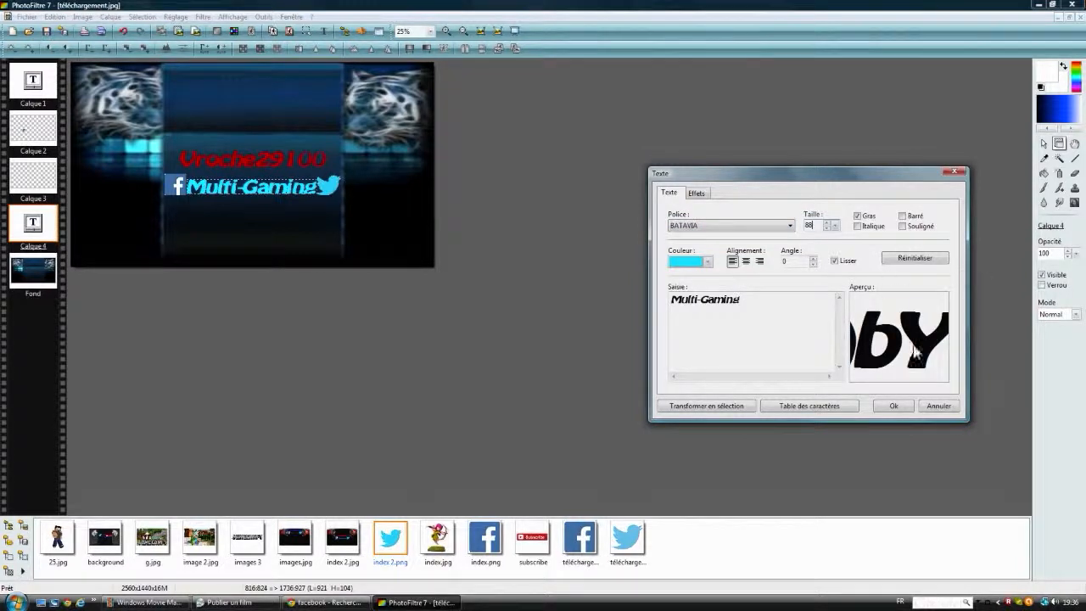
pyautogui.click(896, 407)
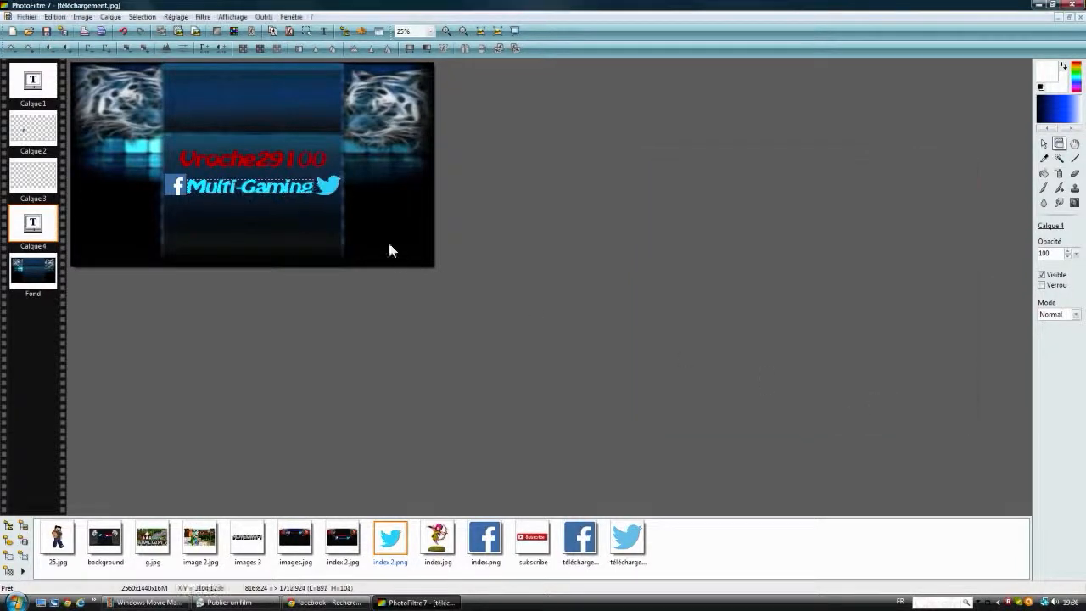
pyautogui.moveTo(252, 191); pyautogui.dragTo(254, 191)
pyautogui.click(240, 191)
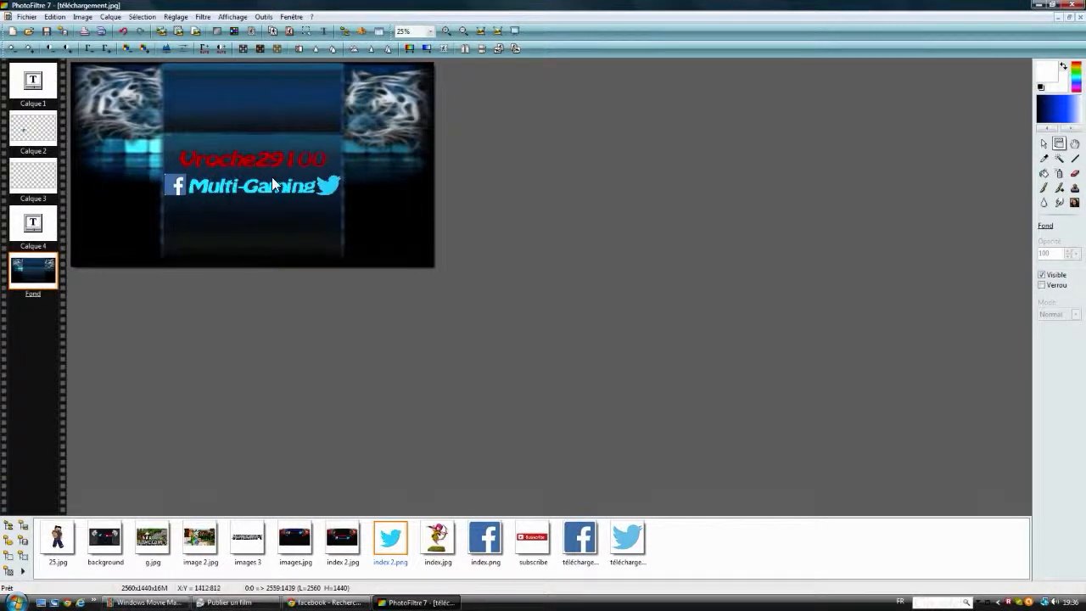
# Step: Switch to Chrome, close the Facebook search tab and search Google for subscribe button images in the Twitter search tab
pyautogui.click(322, 602)
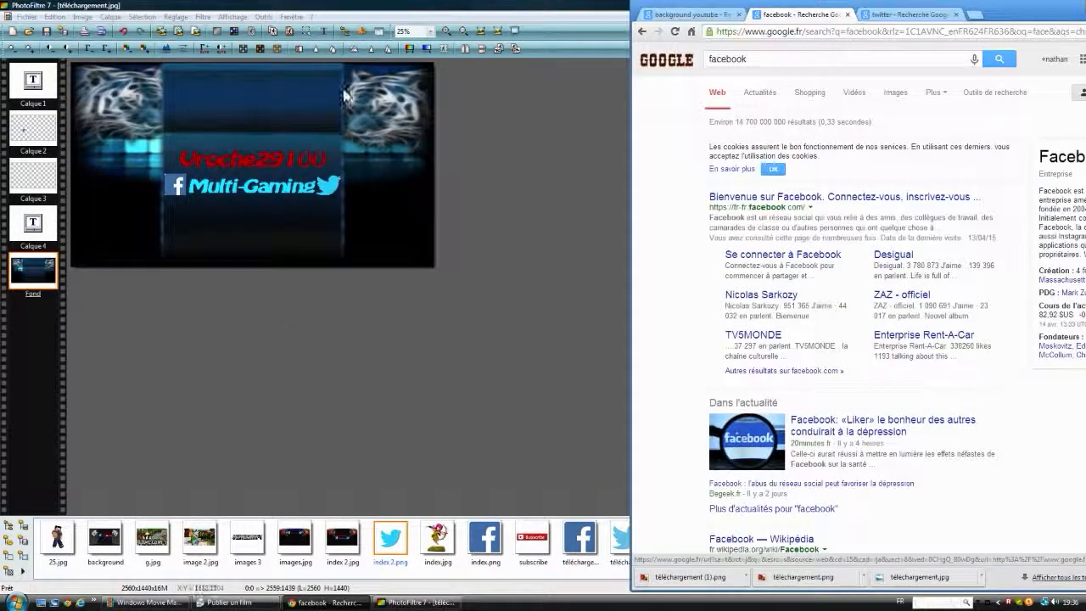
pyautogui.click(847, 15)
pyautogui.doubleClick(742, 61)
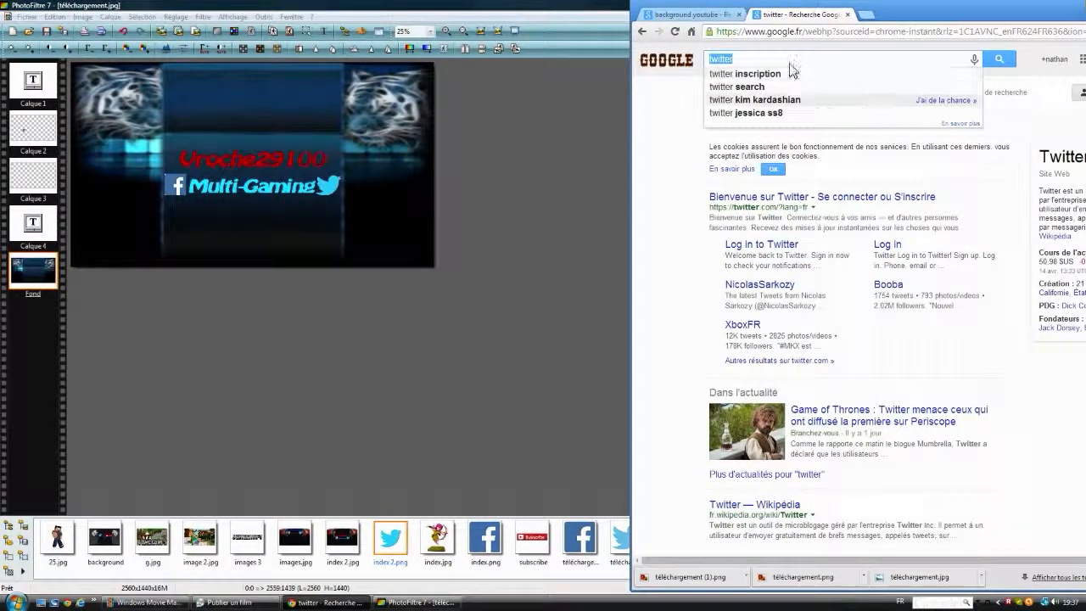
pyautogui.write('sus')
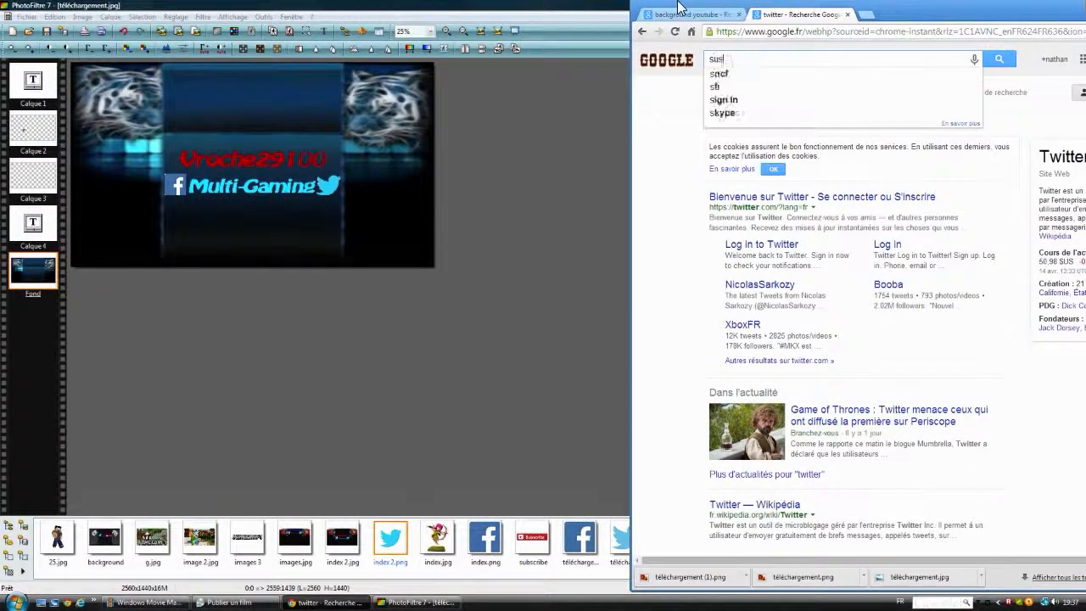
pyautogui.write('bscribe')
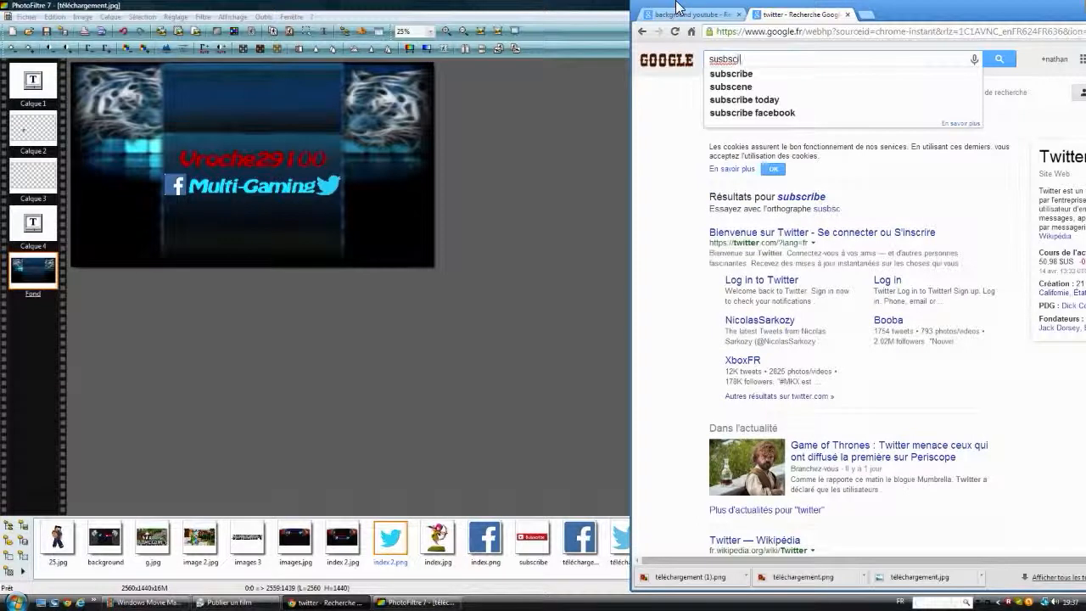
pyautogui.click(999, 58)
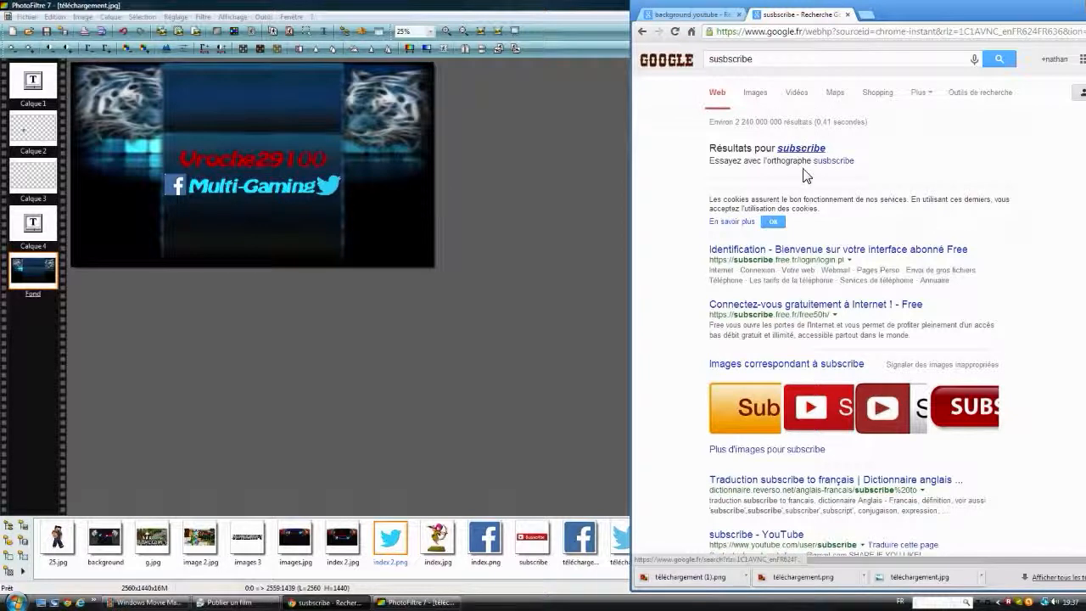
pyautogui.click(760, 91)
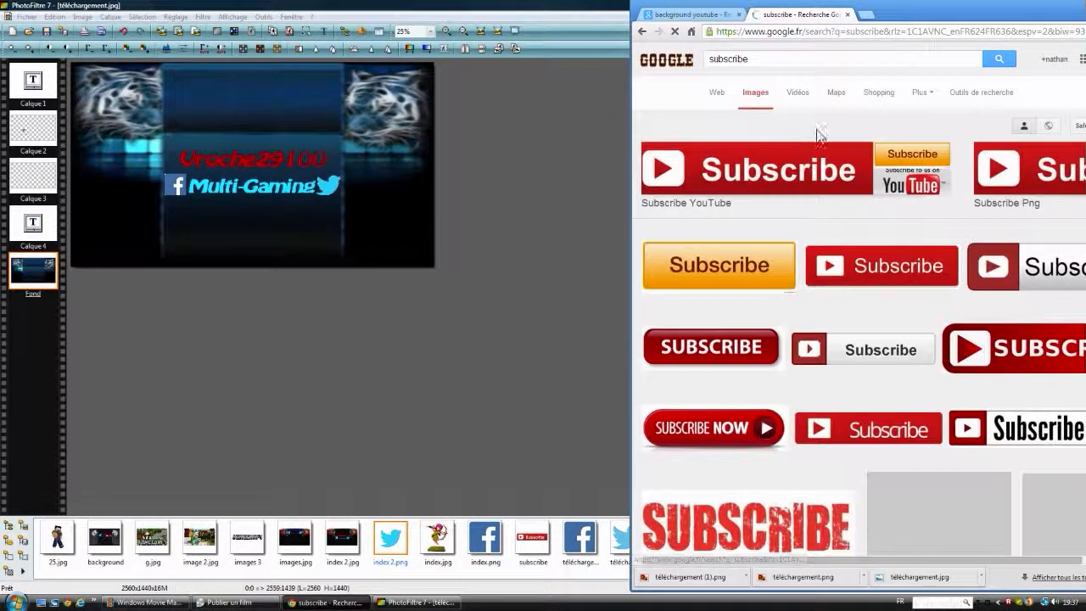
pyautogui.scroll(-1, 914, 185)
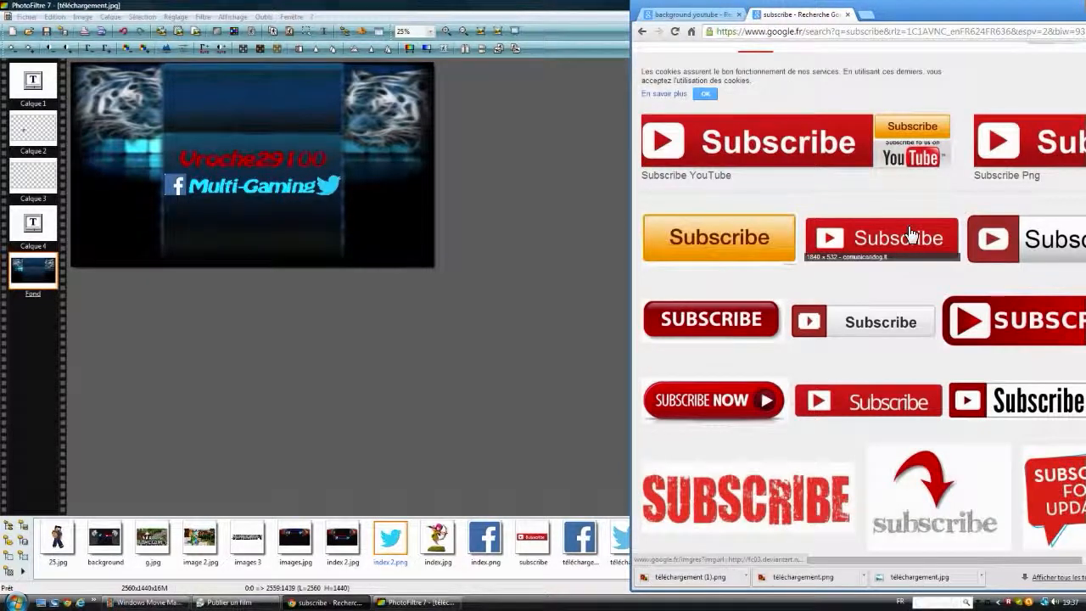
# Step: Save the red Subscribe button image with the play symbol from the results as téléchargement 2
pyautogui.rightClick(858, 239)
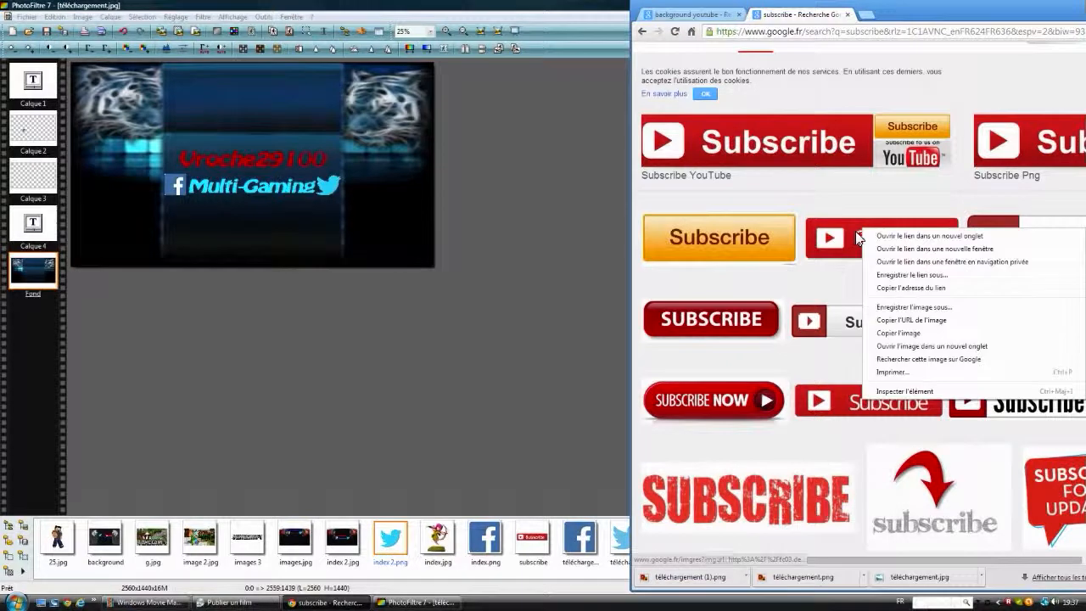
pyautogui.click(925, 320)
pyautogui.click(840, 44)
pyautogui.doubleClick(840, 44)
pyautogui.write('2')
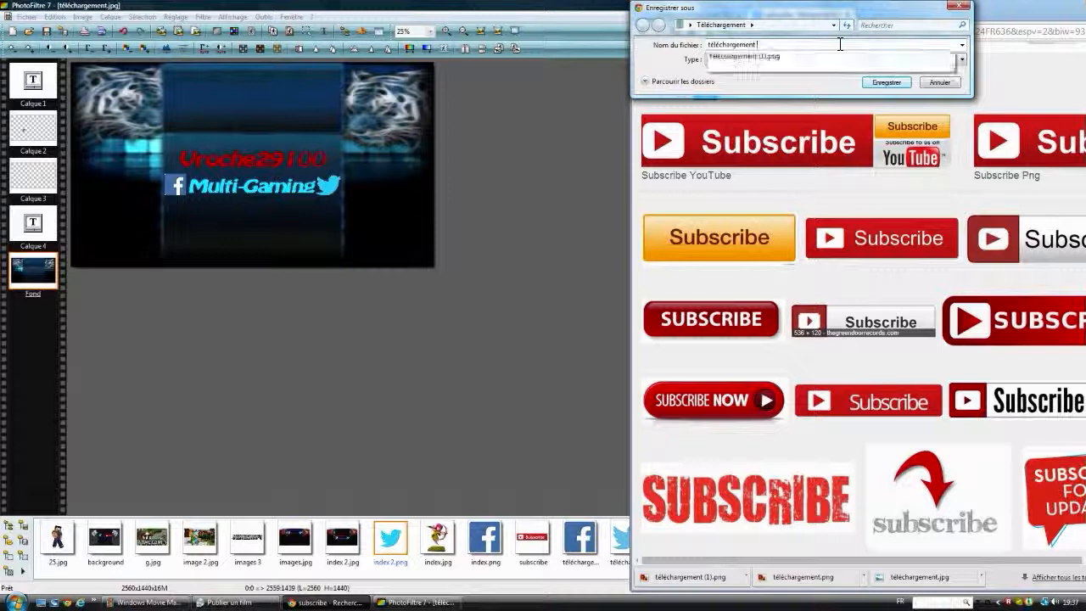
pyautogui.click(890, 83)
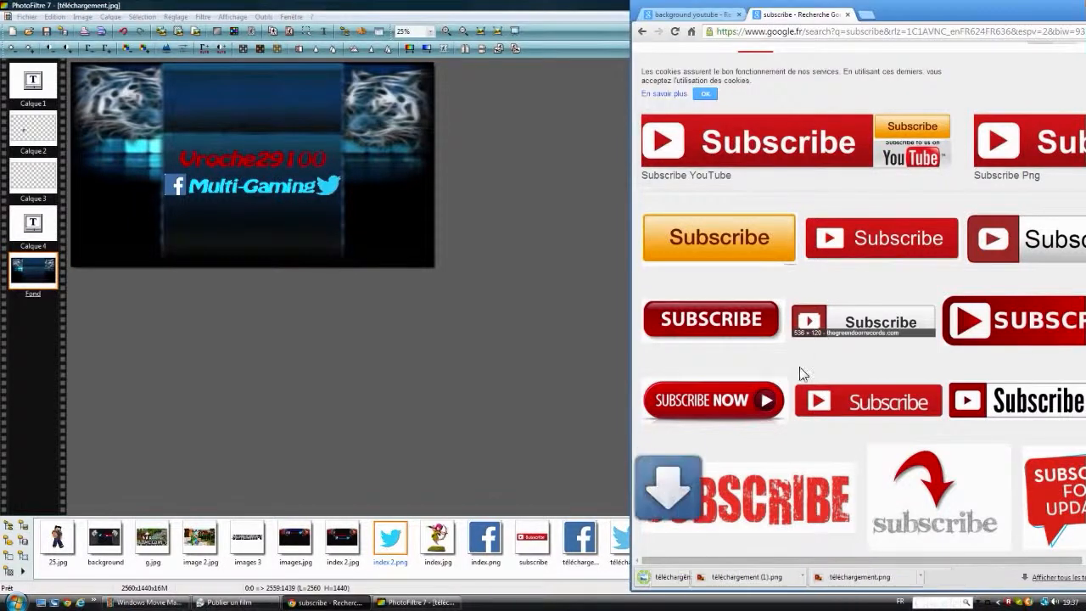
# Step: Open the downloaded téléchargement 2.jpg in PhotoFiltre and minimize the browser window
pyautogui.moveTo(688, 576); pyautogui.dragTo(382, 312)
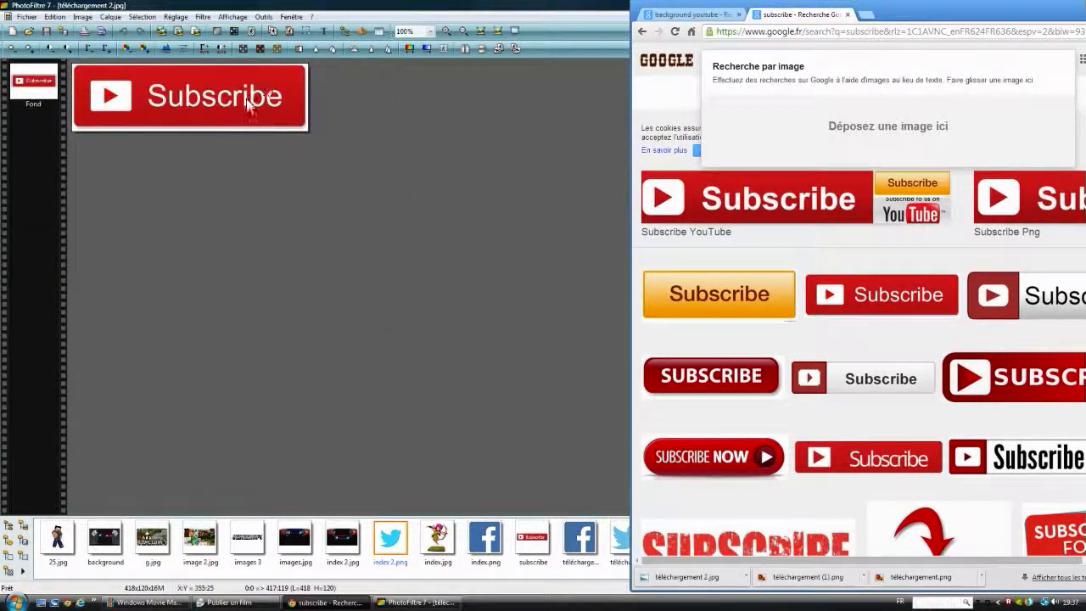
pyautogui.scroll(-1, 857, 254)
pyautogui.moveTo(1024, 5); pyautogui.dragTo(849, 10)
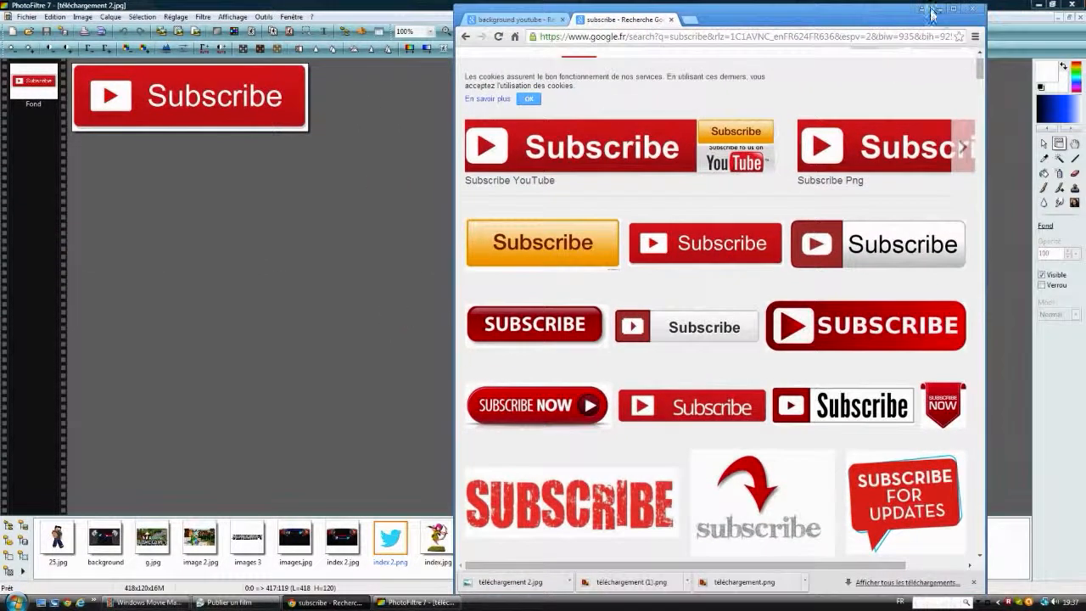
pyautogui.click(939, 10)
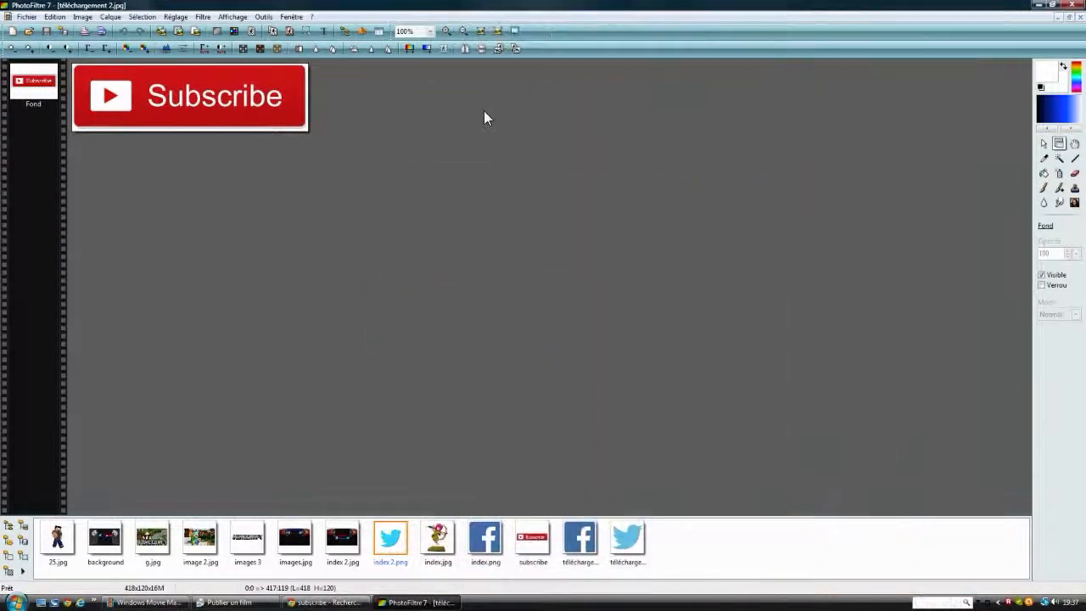
# Step: Try to isolate the Subscribe button from its white border with the Magic Wand at tolerance 30
pyautogui.click(1059, 157)
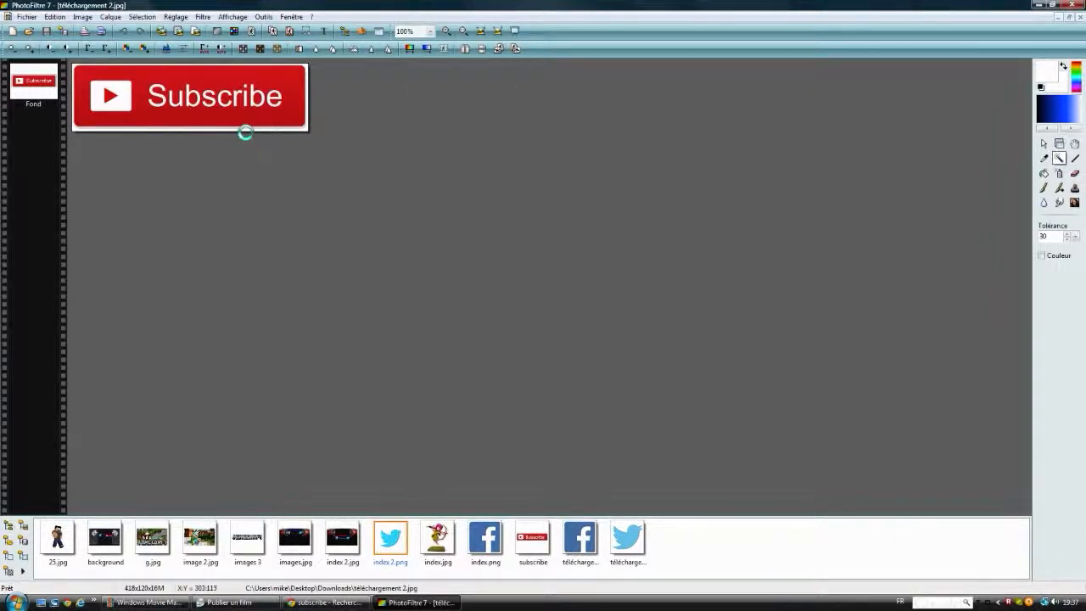
pyautogui.rightClick(231, 99)
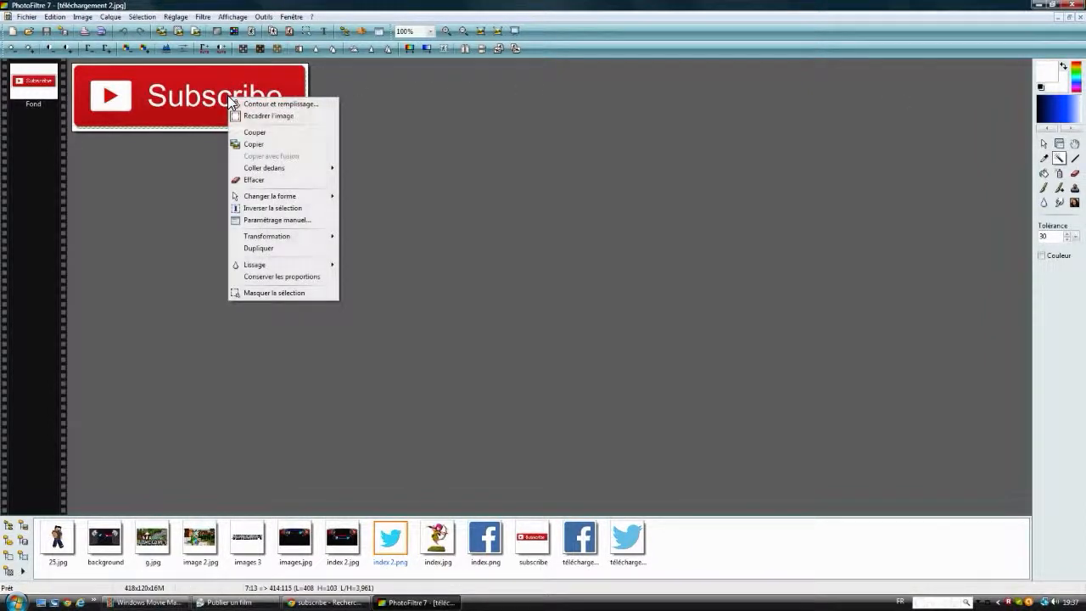
pyautogui.click(498, 204)
pyautogui.click(639, 246)
pyautogui.click(312, 147)
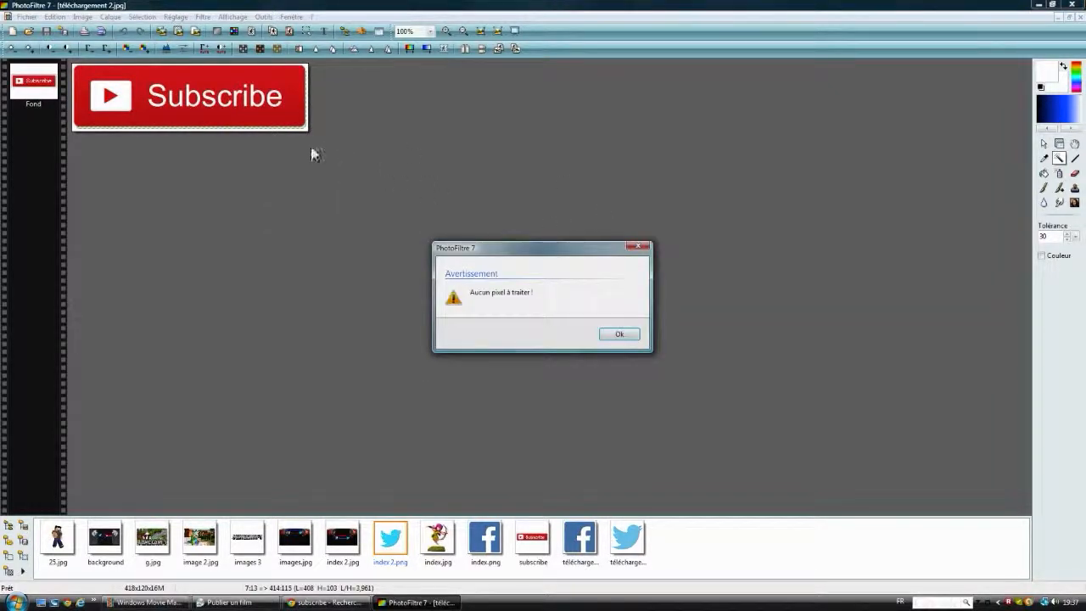
pyautogui.click(638, 246)
# Step: Copy the whole Subscribe button image and close its file to return to the banner
pyautogui.click(1043, 145)
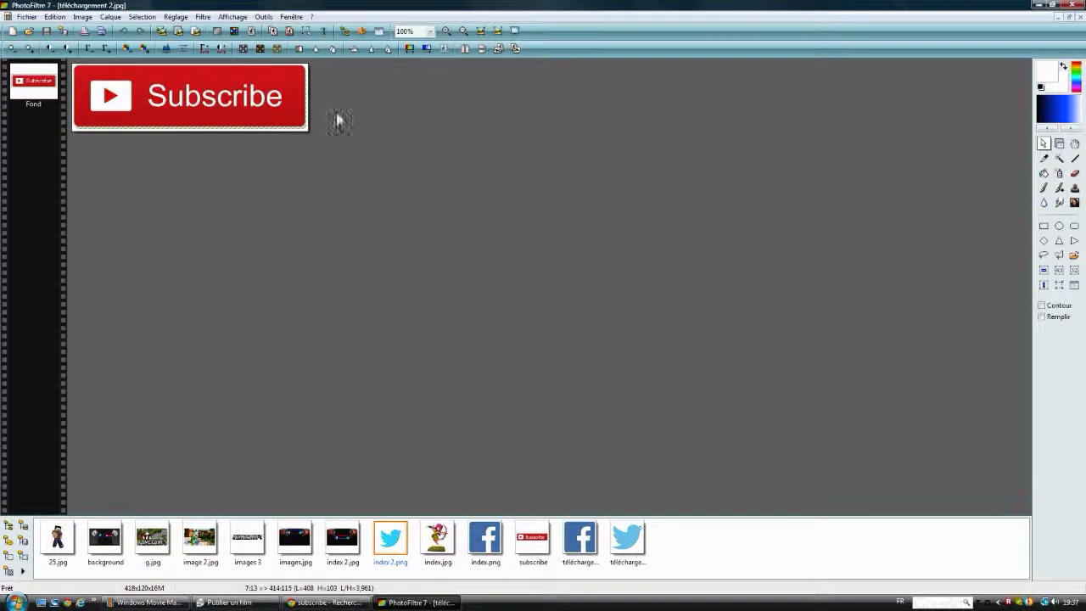
pyautogui.rightClick(204, 98)
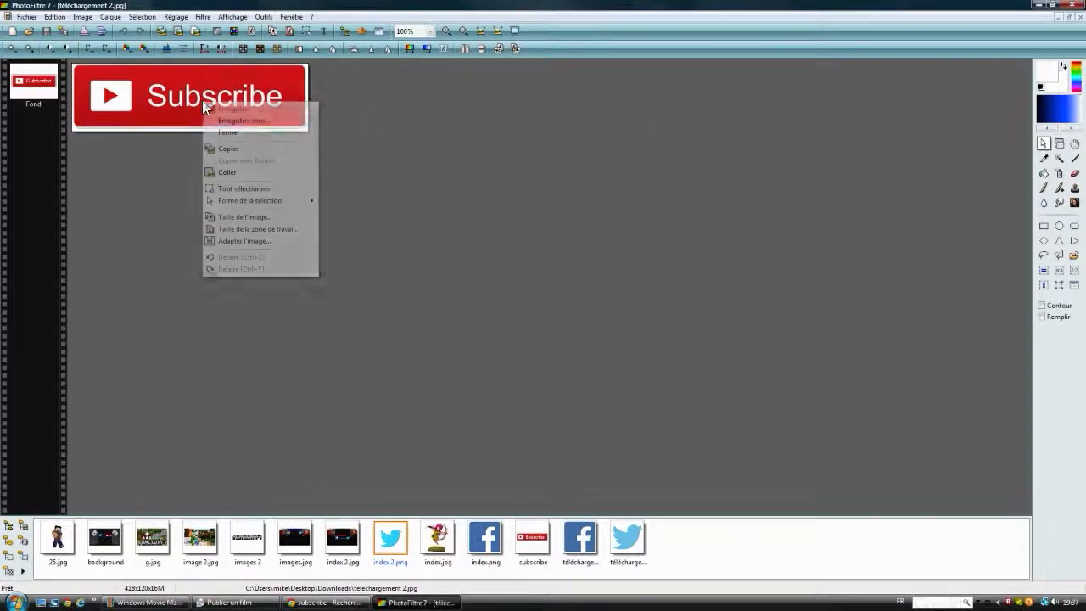
pyautogui.click(246, 152)
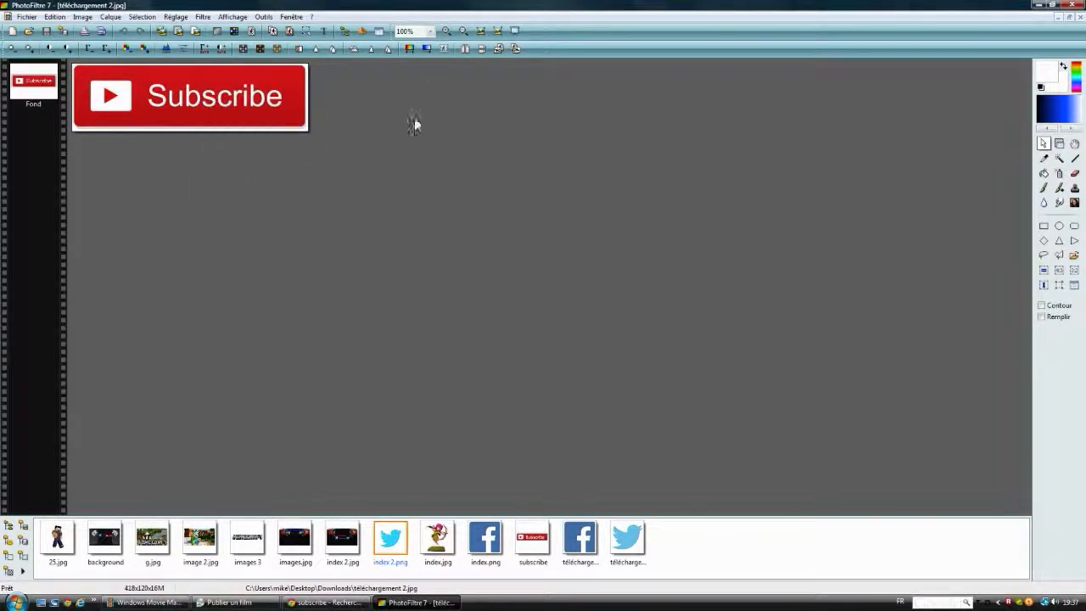
pyautogui.click(1082, 17)
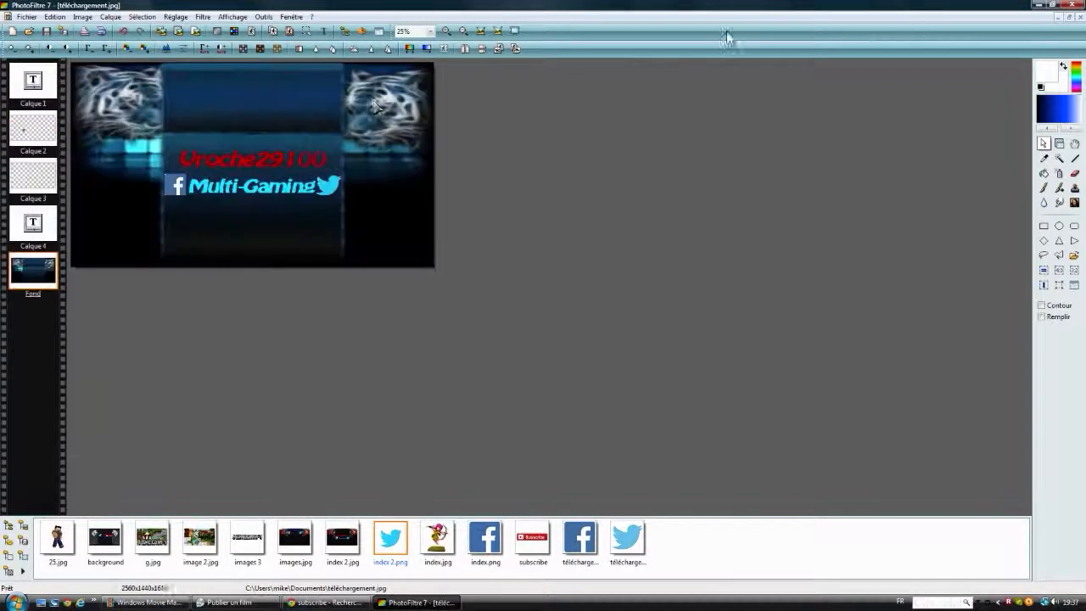
# Step: Paste the Subscribe button into the banner and place it on the black area to the right of the Twitter logo
pyautogui.rightClick(397, 189)
pyautogui.click(425, 245)
pyautogui.moveTo(243, 173); pyautogui.dragTo(383, 191)
pyautogui.click(389, 202)
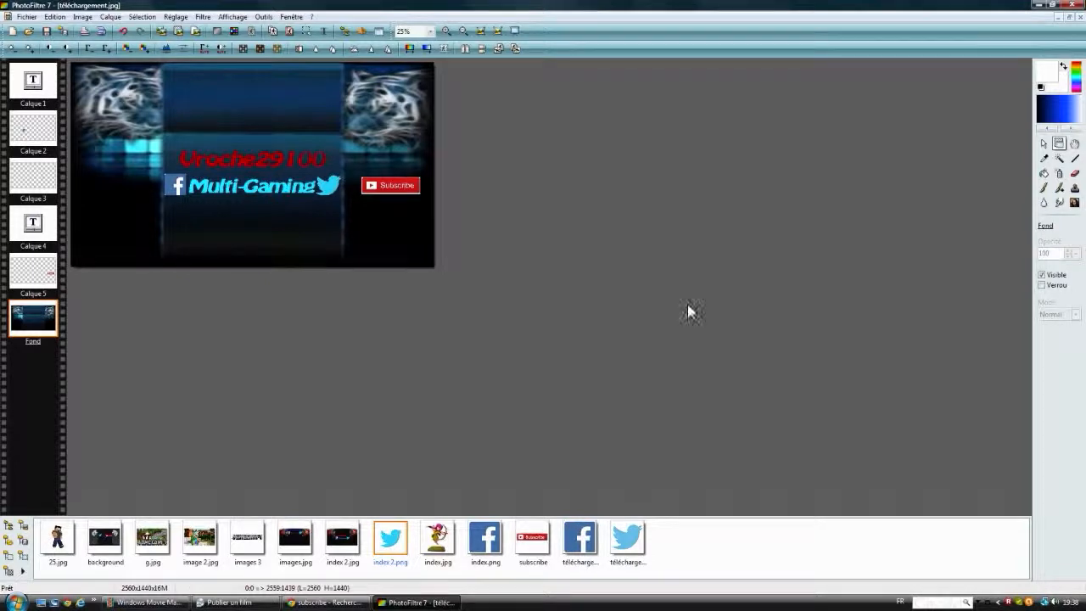
# Step: Switch to Chrome, close the subscribe search tab and search Google Images for like in the remaining tab
pyautogui.click(325, 603)
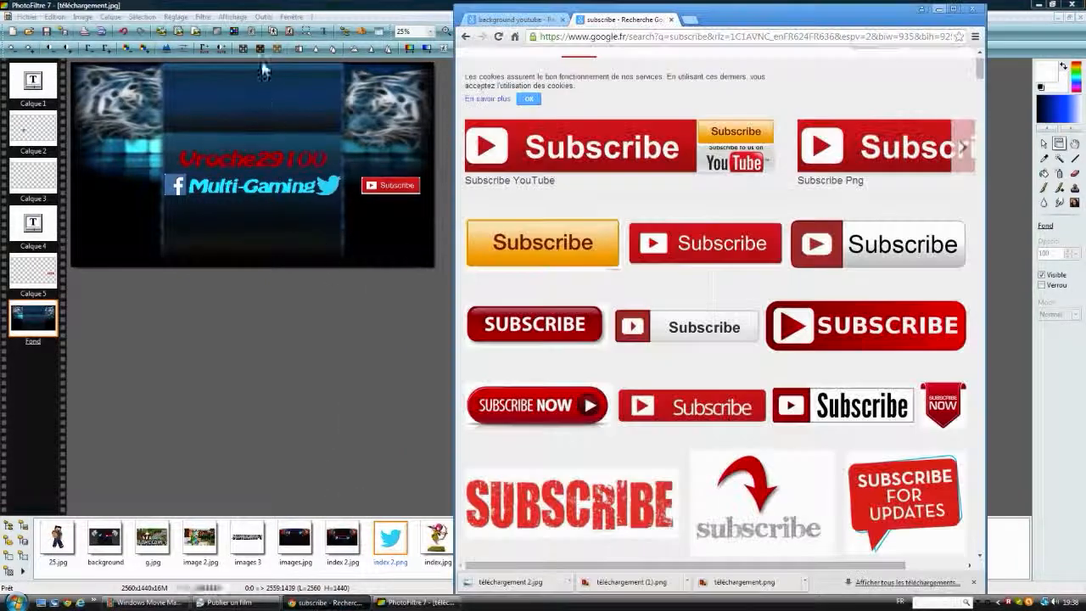
pyautogui.click(669, 19)
pyautogui.click(615, 38)
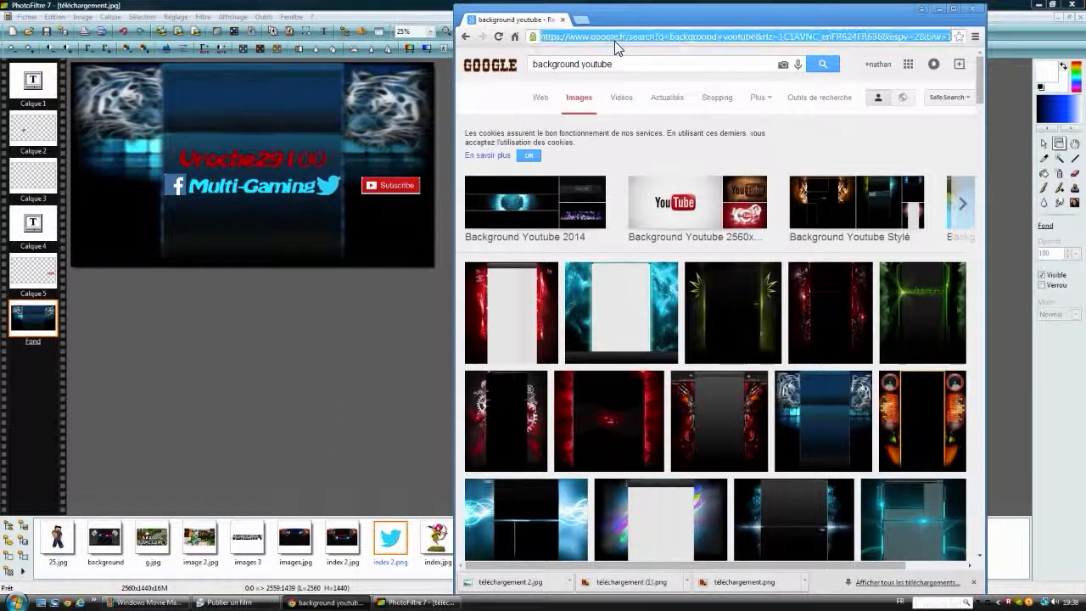
pyautogui.write('like')
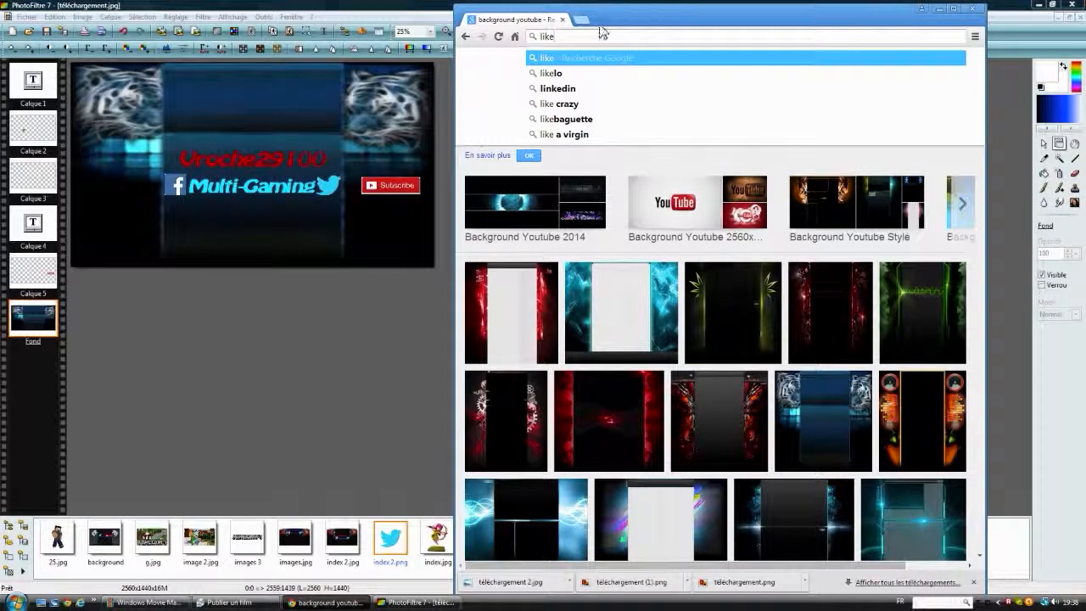
pyautogui.press('Return')
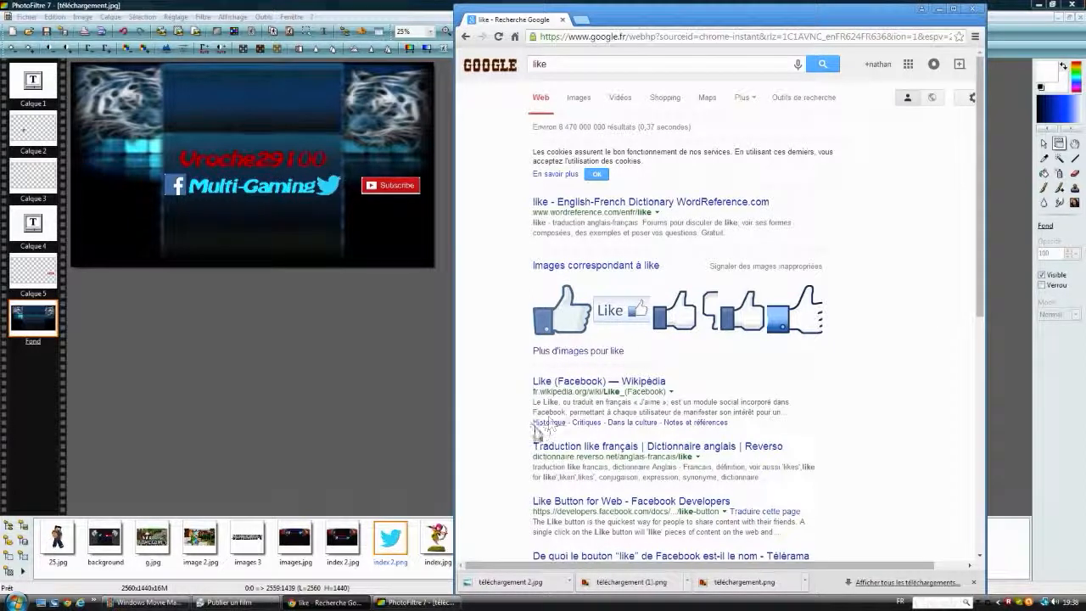
pyautogui.click(585, 100)
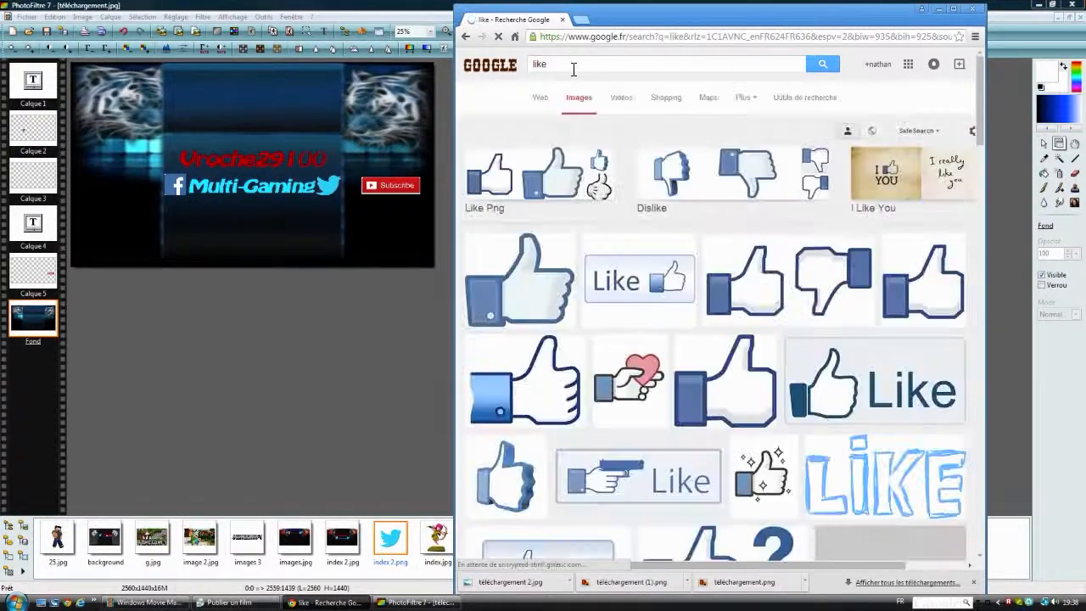
# Step: Refine the image search to like youtube
pyautogui.click(575, 68)
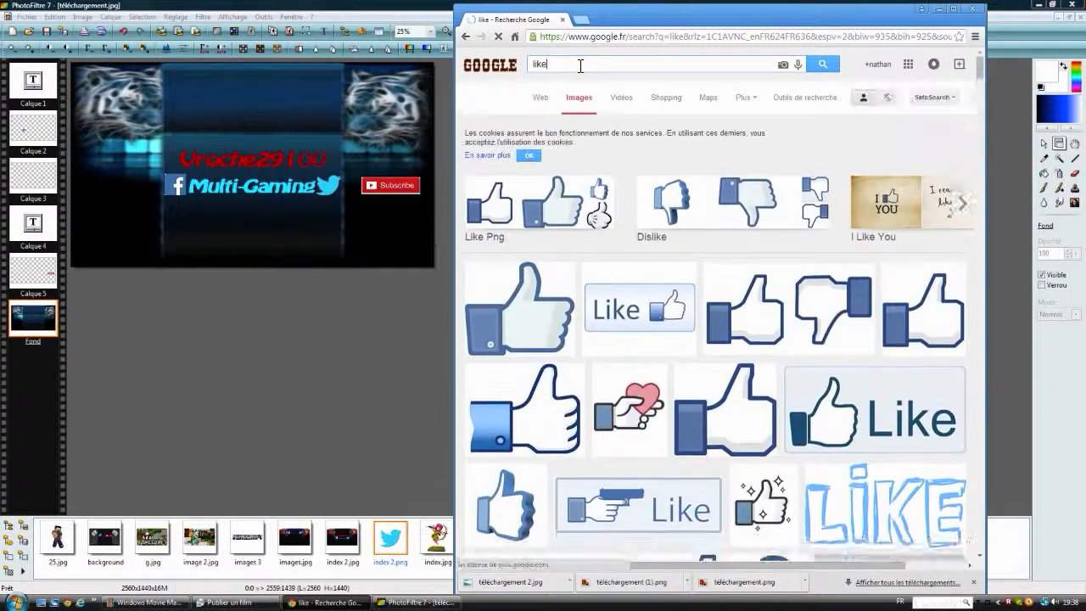
pyautogui.write('youtube')
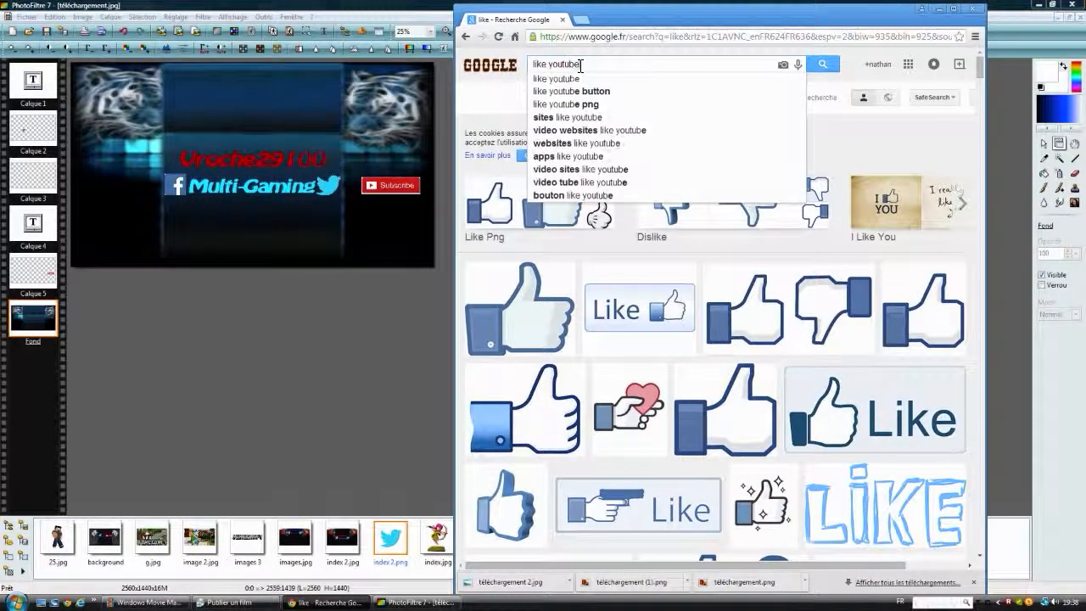
pyautogui.click(829, 64)
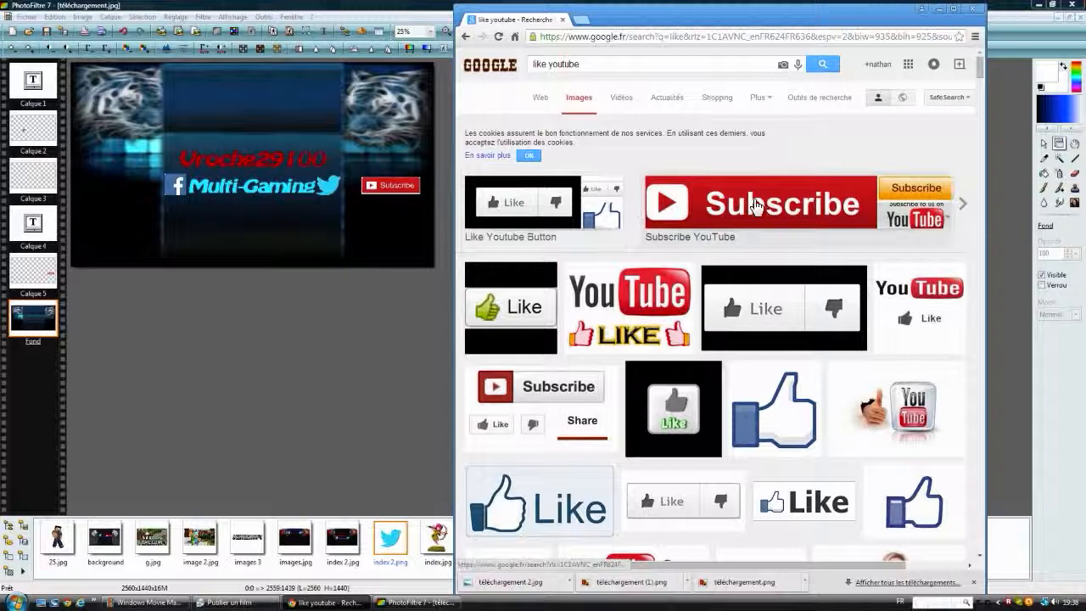
# Step: Save the blue Like button image with the thumbs-up as a JPEG in the Téléchargement folder, adding a number to the file name
pyautogui.scroll(-2, 755, 208)
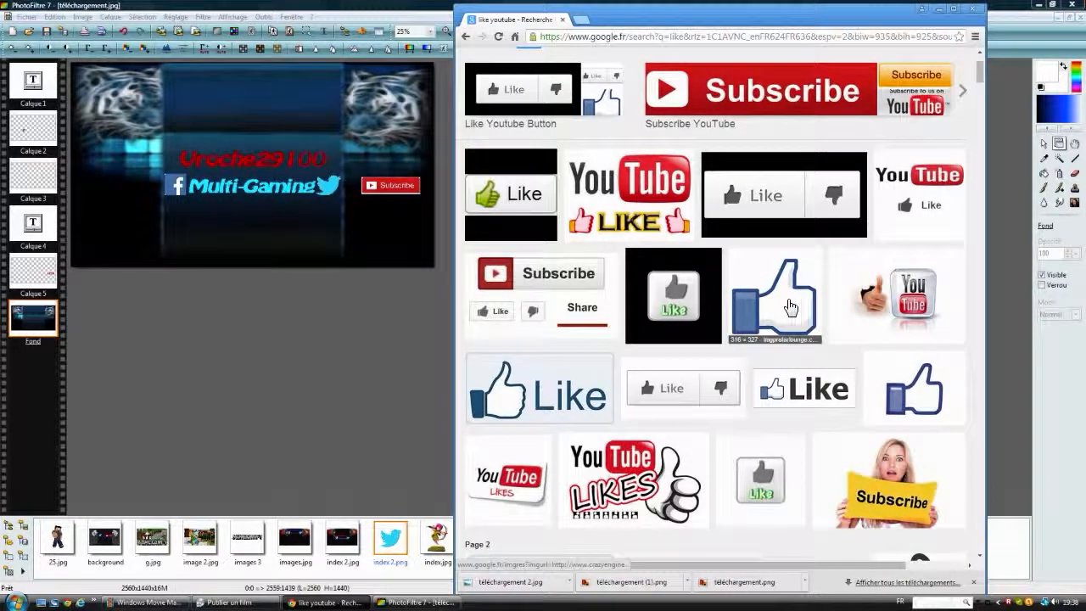
pyautogui.rightClick(480, 376)
pyautogui.click(589, 464)
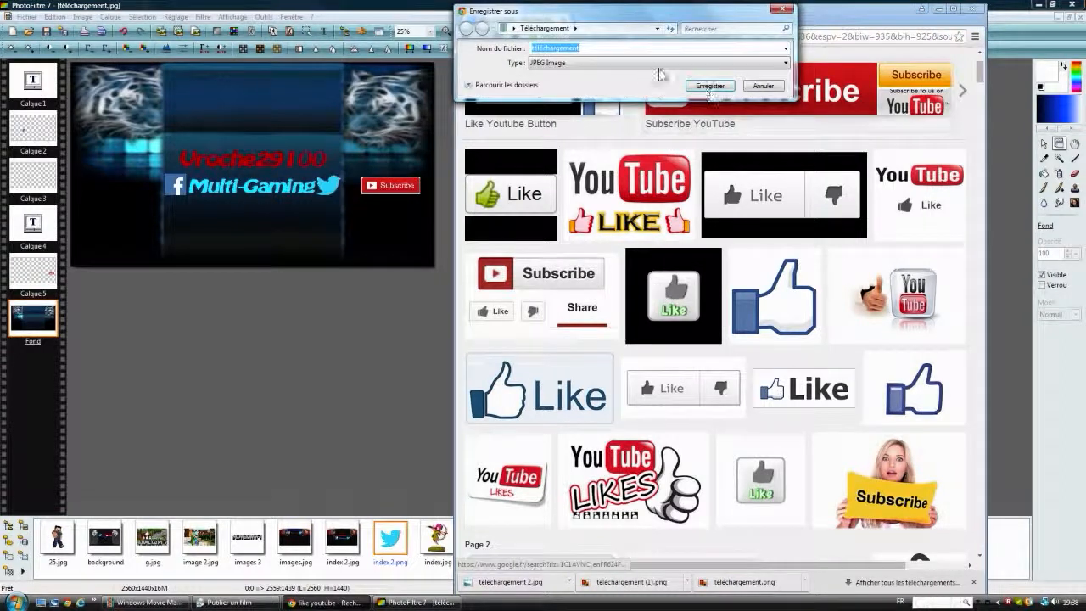
pyautogui.click(601, 47)
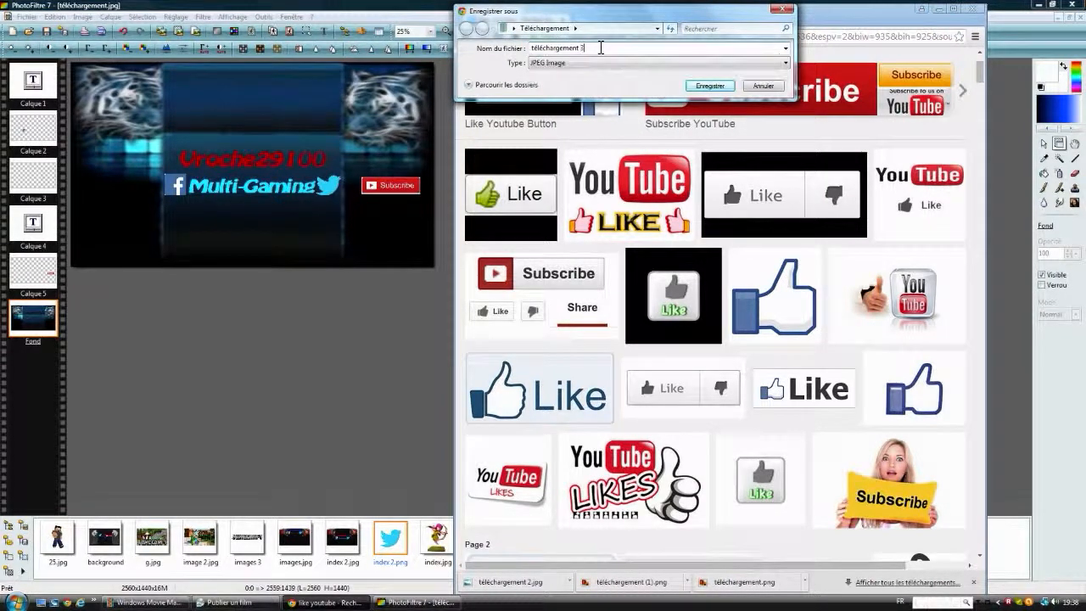
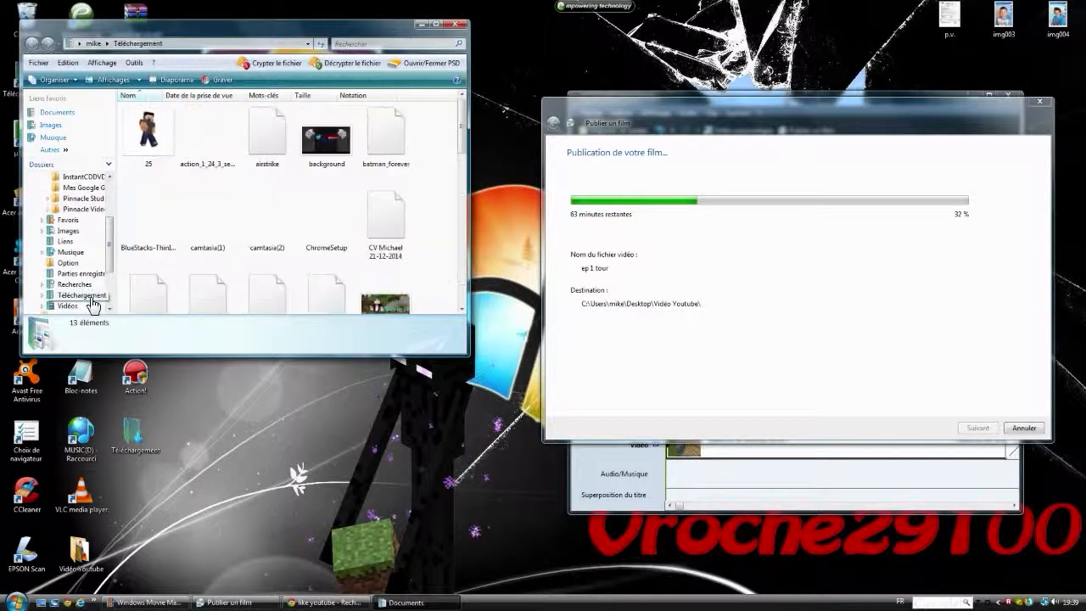
# Step: Look through the Téléchargement folder for the banner file and close the folder window
pyautogui.moveTo(463, 138); pyautogui.dragTo(502, 131)
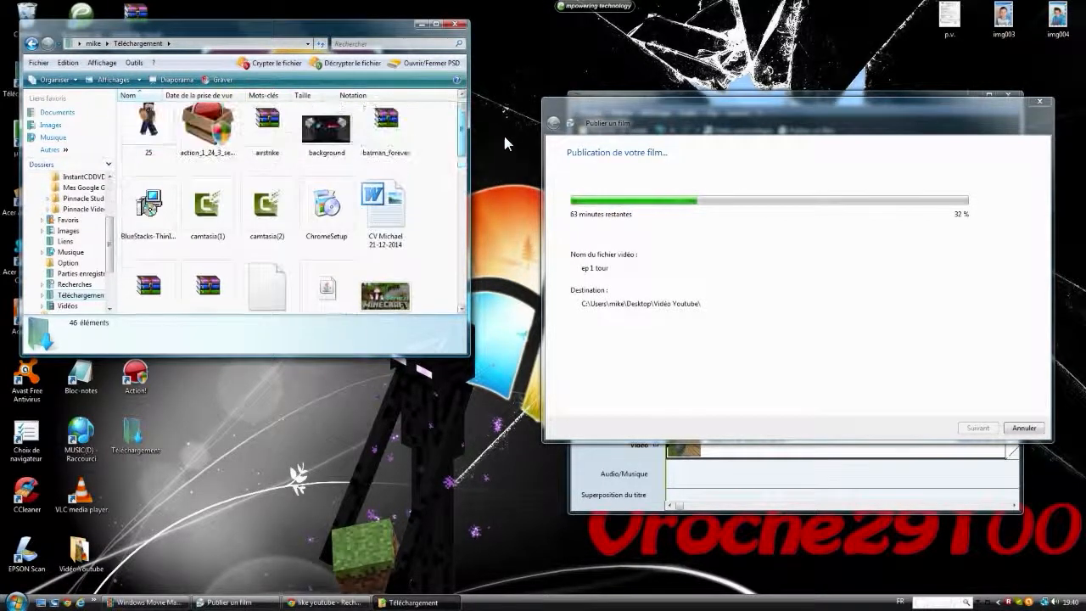
pyautogui.click(456, 24)
pyautogui.click(24, 602)
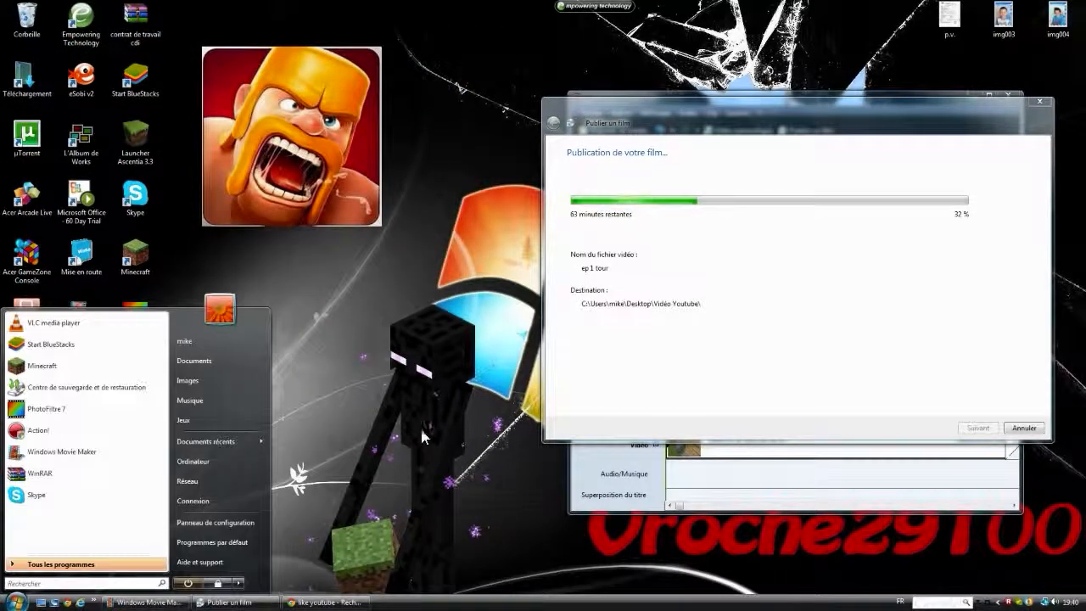
pyautogui.click(348, 458)
# Step: Switch to Chrome, show the list of downloads, view téléchargement.png and close the preview
pyautogui.click(339, 602)
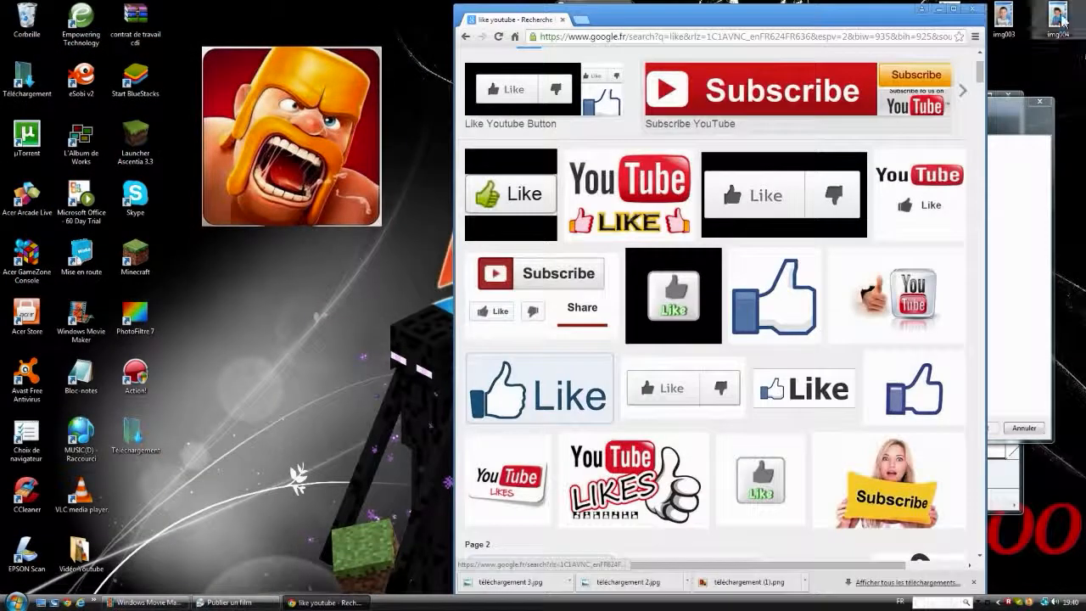
pyautogui.click(975, 36)
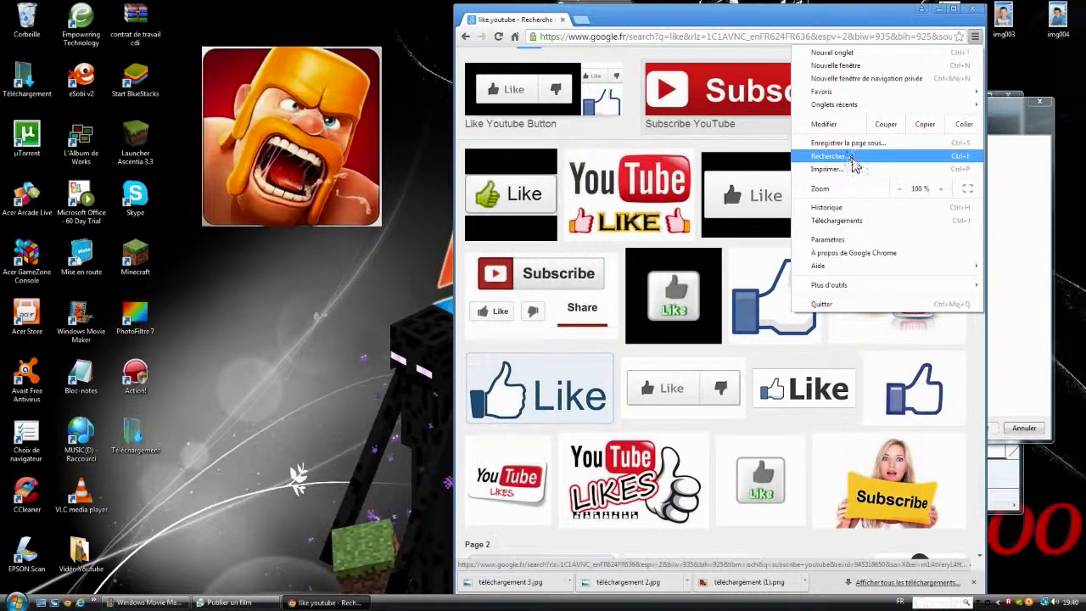
pyautogui.click(867, 220)
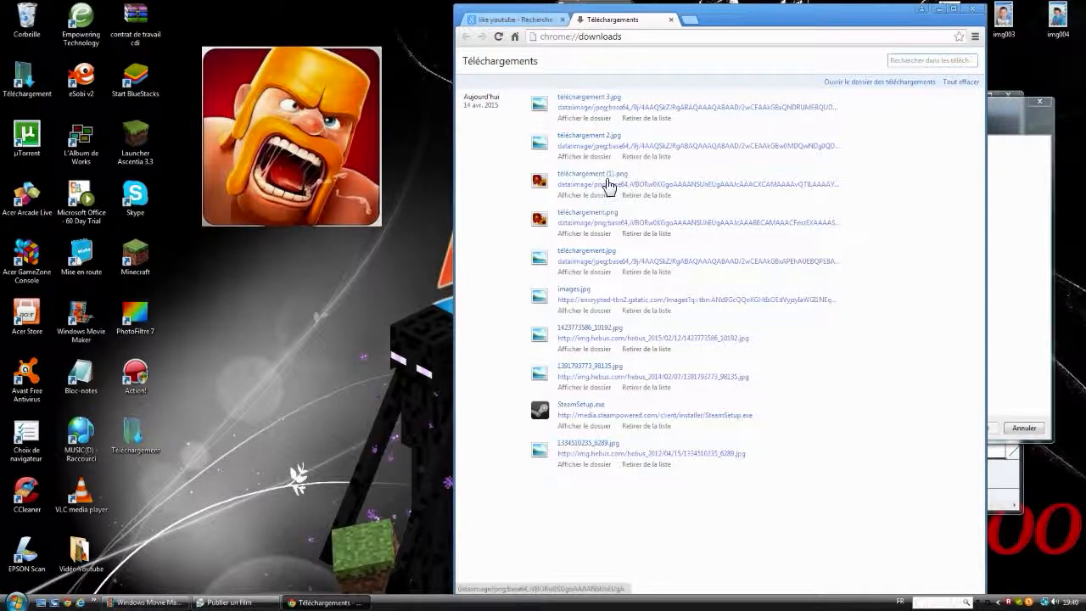
pyautogui.click(594, 214)
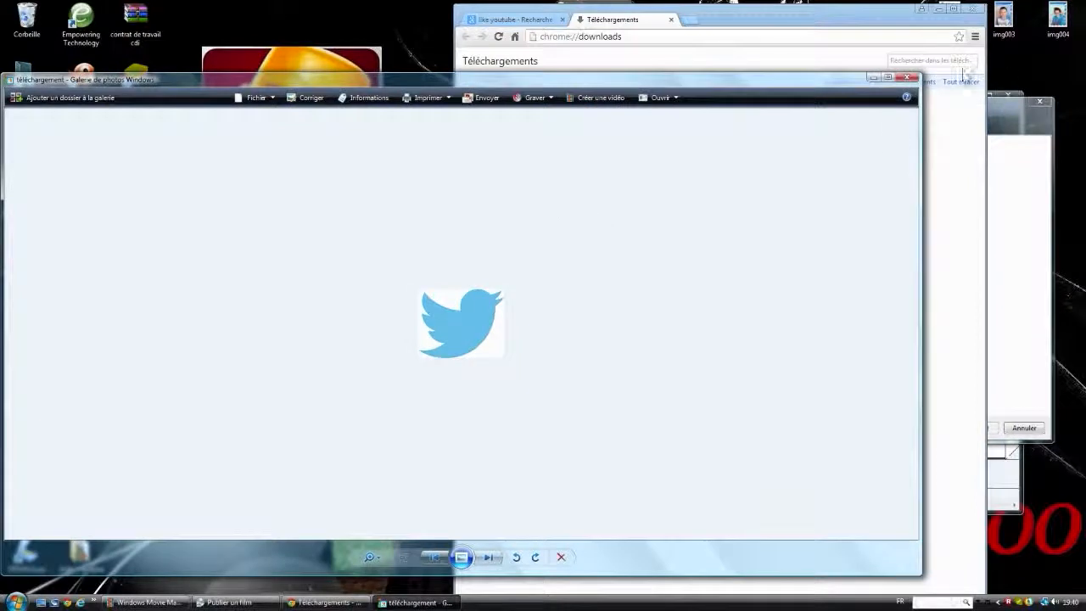
pyautogui.click(907, 77)
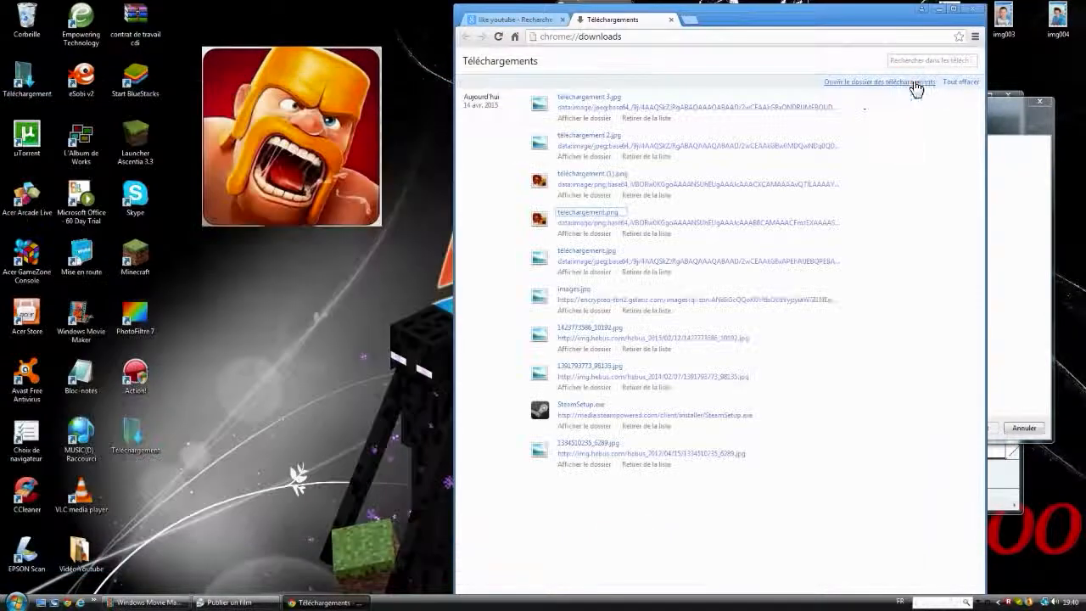
# Step: Preview téléchargement.jpg from the downloads list, put a copy of it on the desktop and close Chrome
pyautogui.click(591, 259)
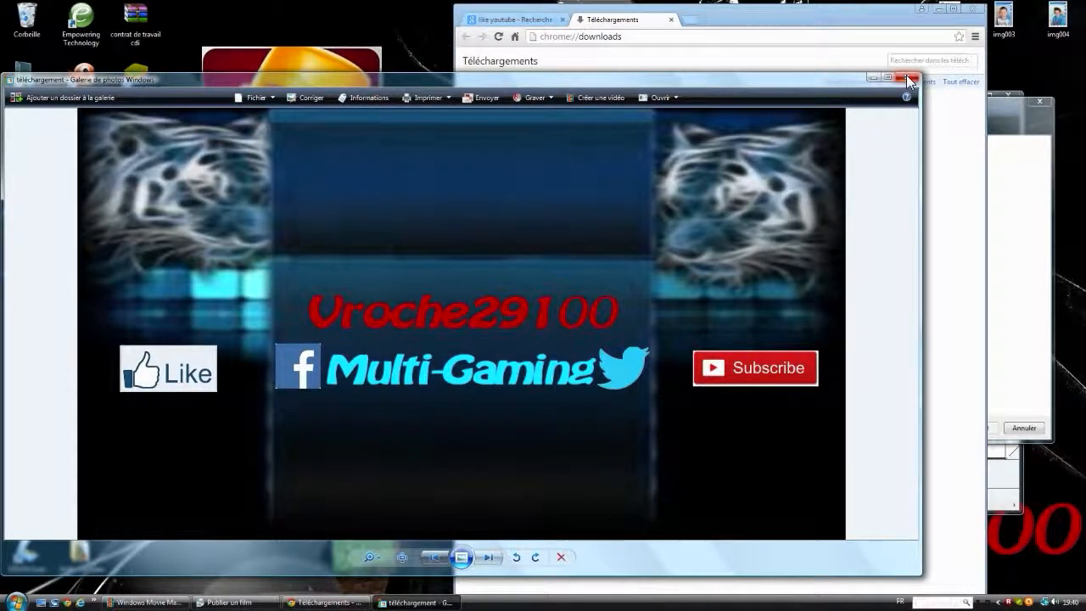
pyautogui.click(906, 78)
pyautogui.moveTo(567, 252); pyautogui.dragTo(153, 467)
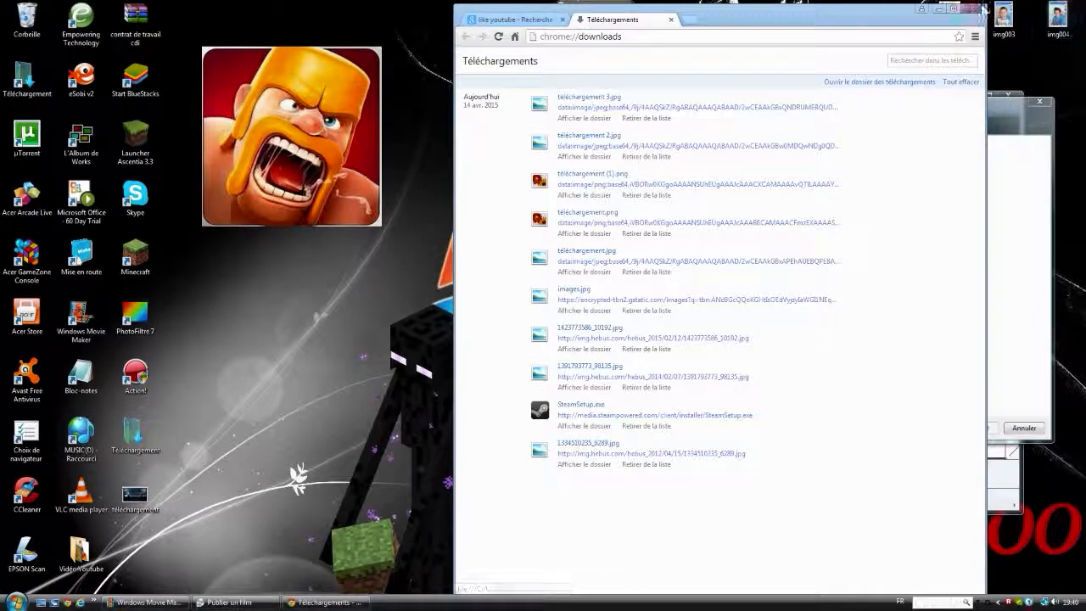
pyautogui.click(973, 8)
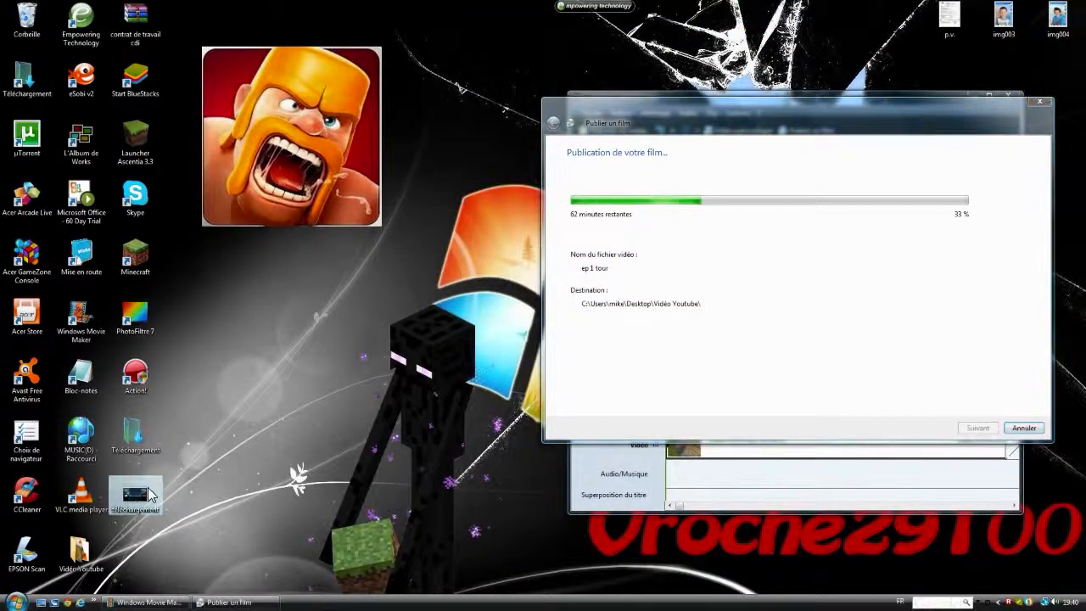
# Step: View the finished banner from its desktop copy in the photo gallery and close it
pyautogui.doubleClick(135, 497)
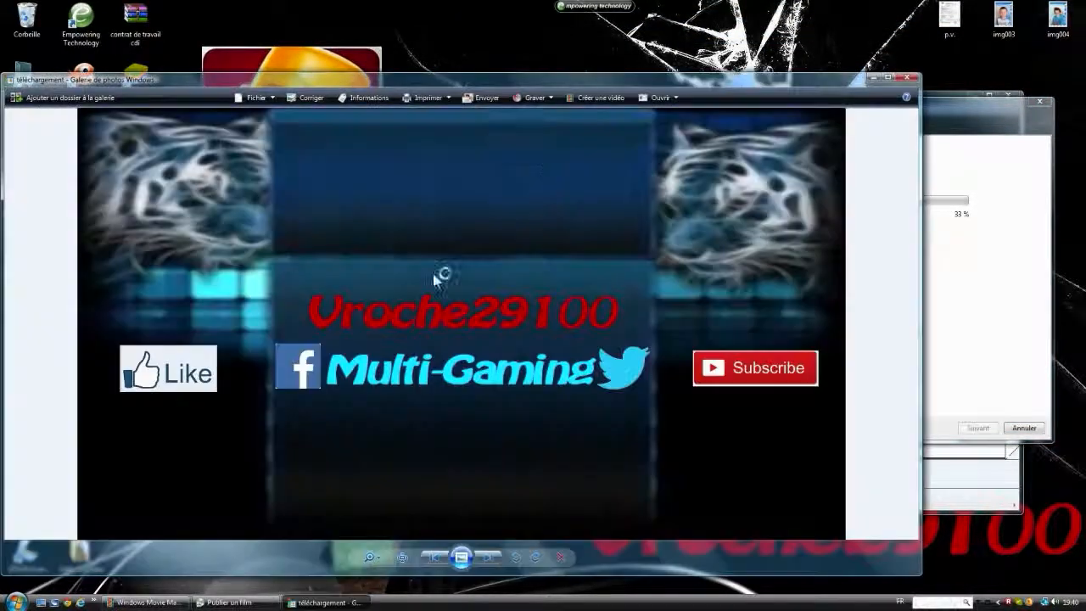
pyautogui.click(906, 79)
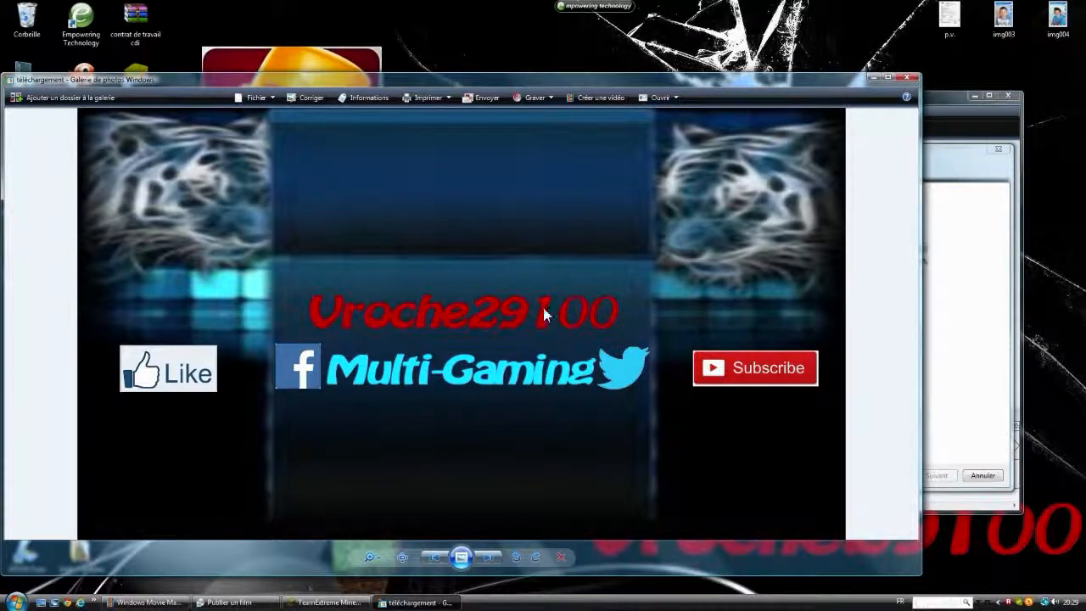
pyautogui.click(905, 76)
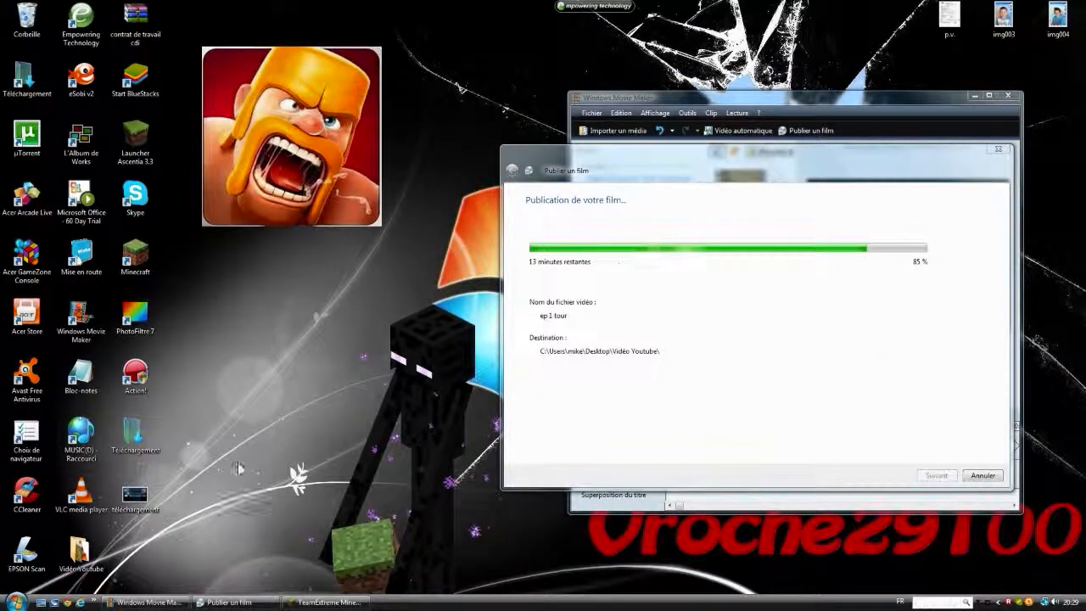
# Step: Start PhotoFiltre 7 and create a new 800 x 800 pixel image with automatic transparency, maximizing its window
pyautogui.doubleClick(133, 331)
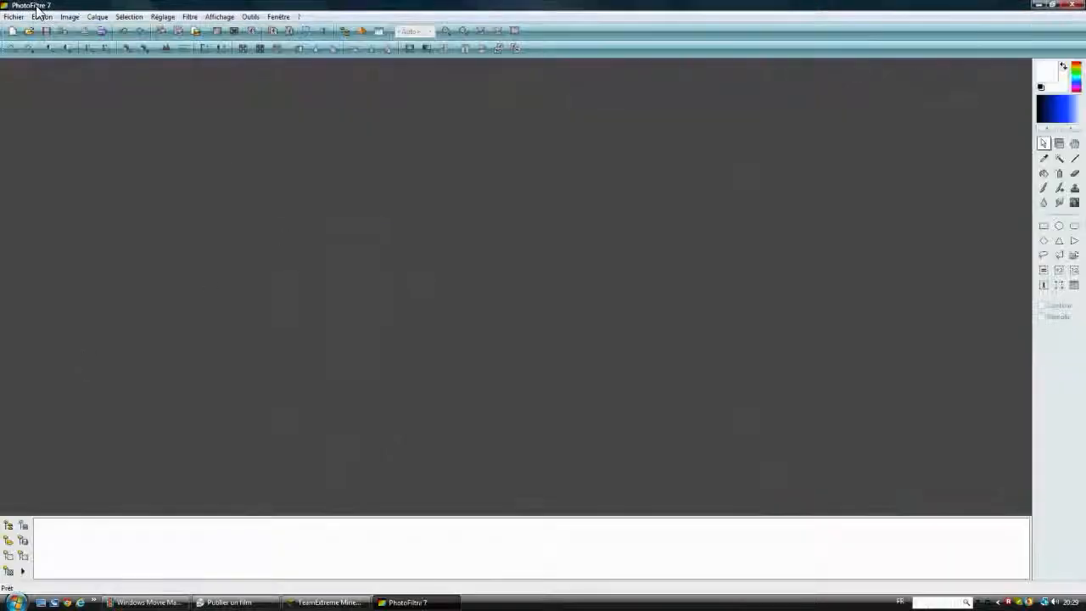
pyautogui.click(29, 31)
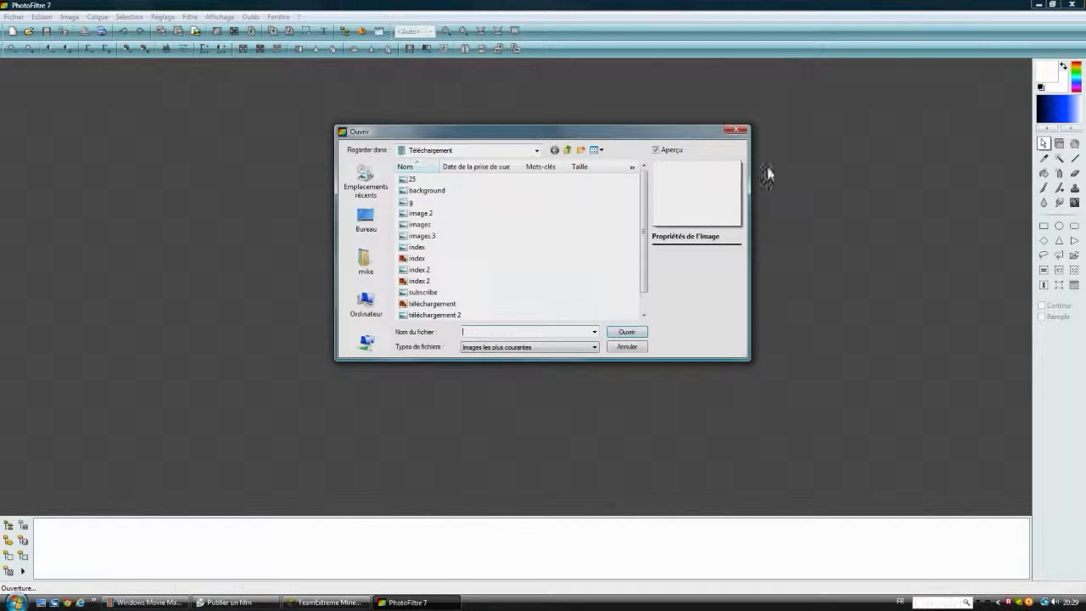
pyautogui.click(735, 130)
pyautogui.click(12, 32)
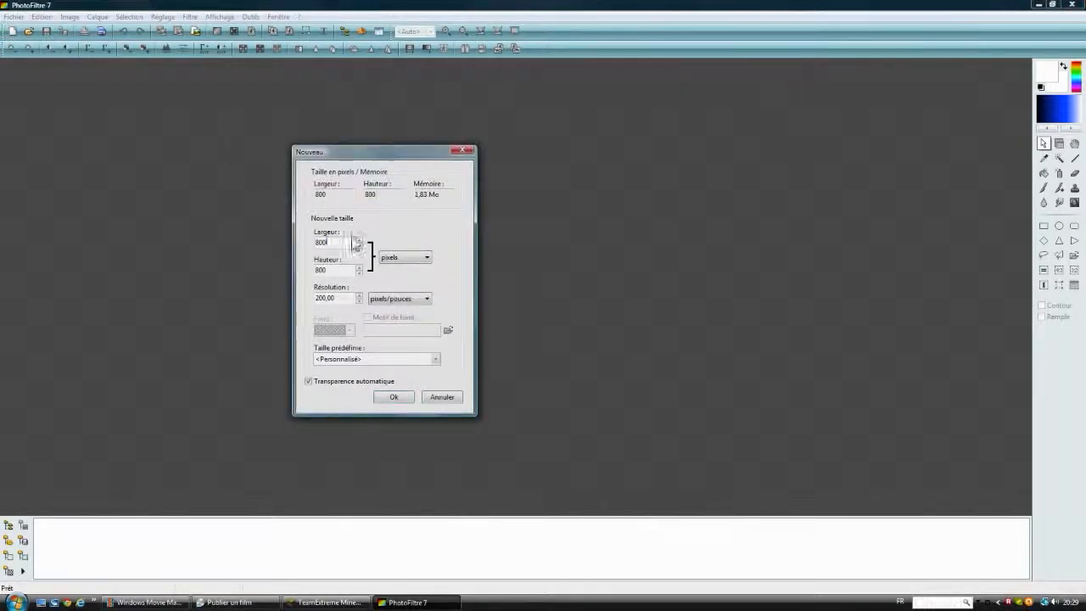
pyautogui.click(394, 396)
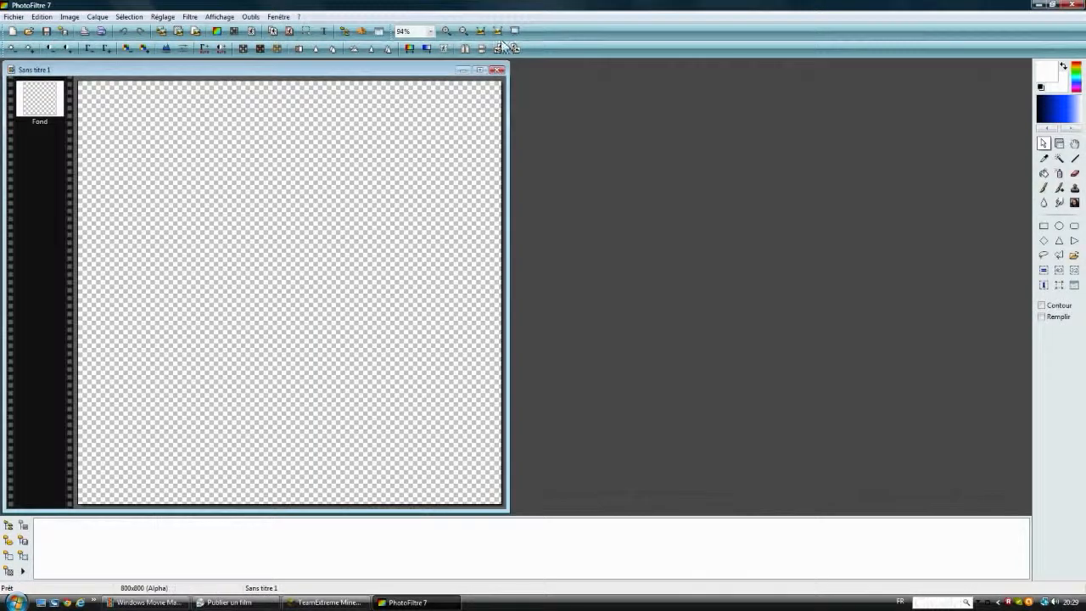
pyautogui.click(478, 71)
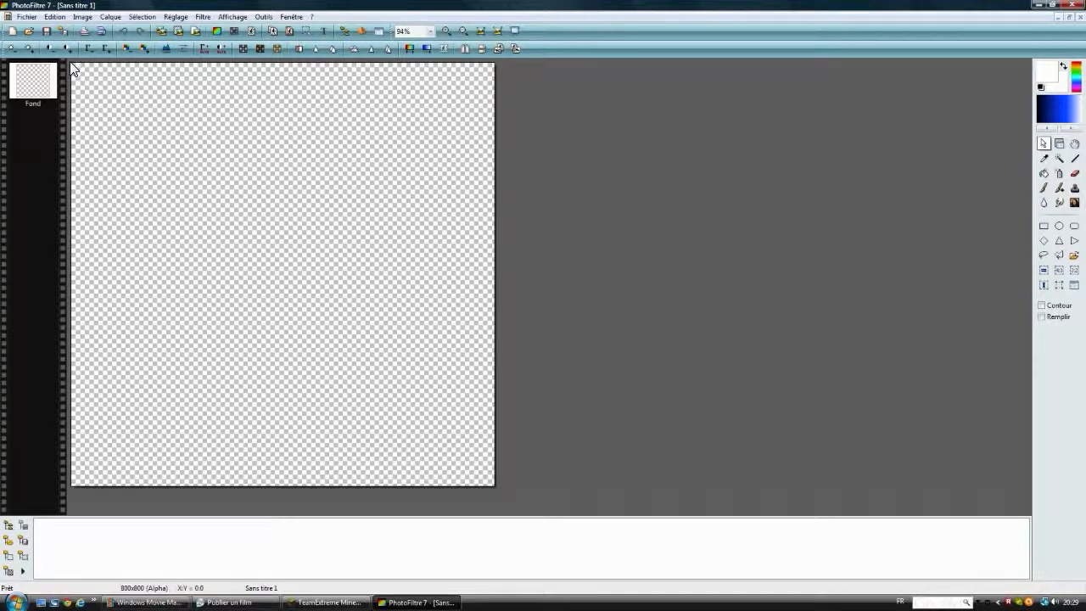
# Step: Make a circular selection about 796 x 800 pixels across the canvas and fill it with blue
pyautogui.moveTo(72, 64); pyautogui.dragTo(492, 503)
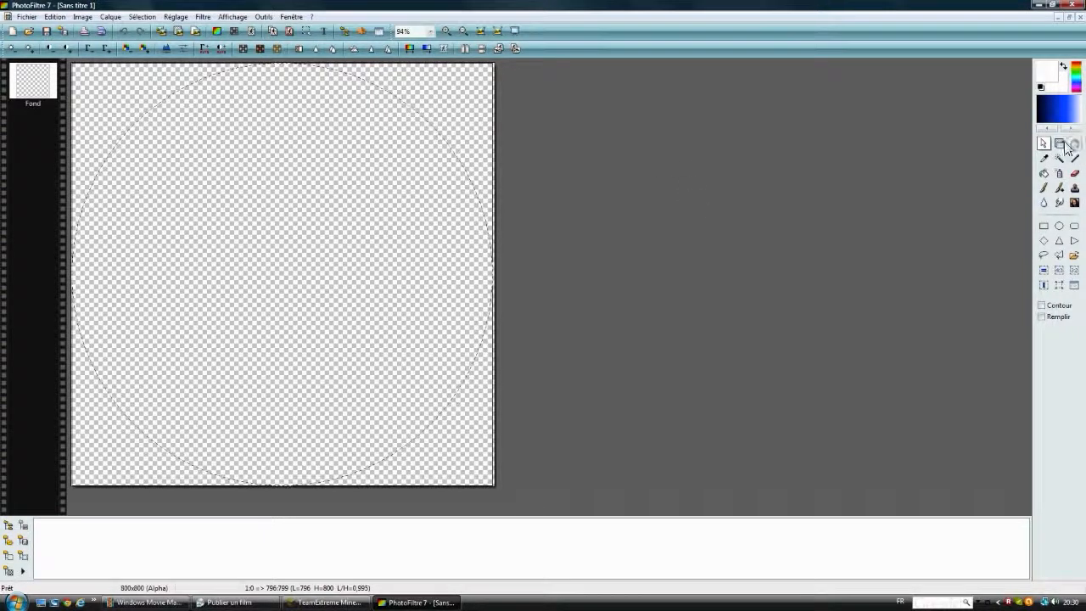
pyautogui.click(1067, 111)
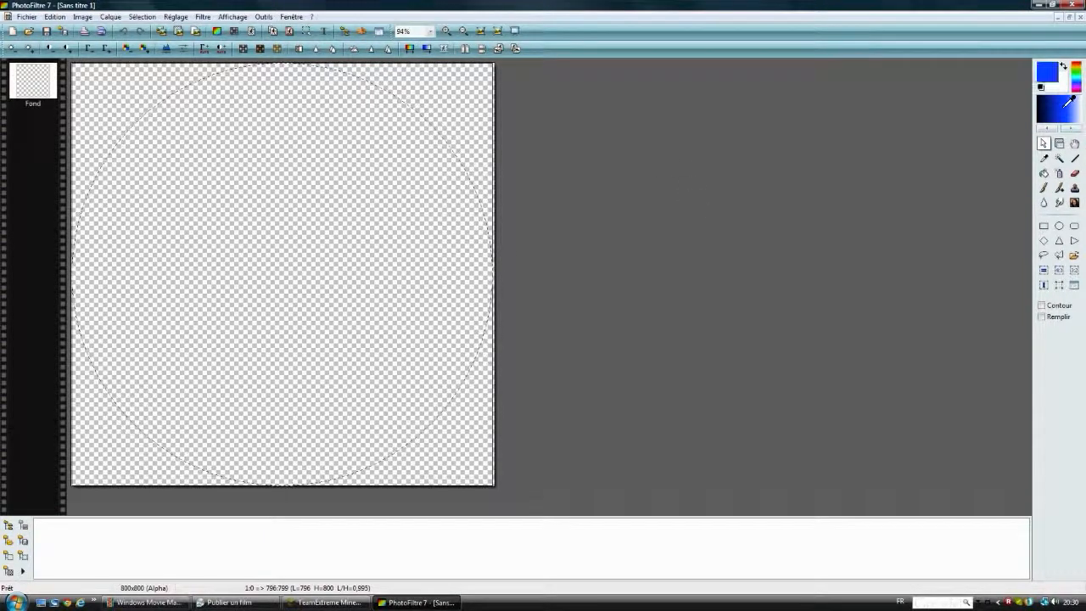
pyautogui.click(1070, 111)
pyautogui.click(1066, 113)
pyautogui.click(1069, 112)
pyautogui.click(1070, 113)
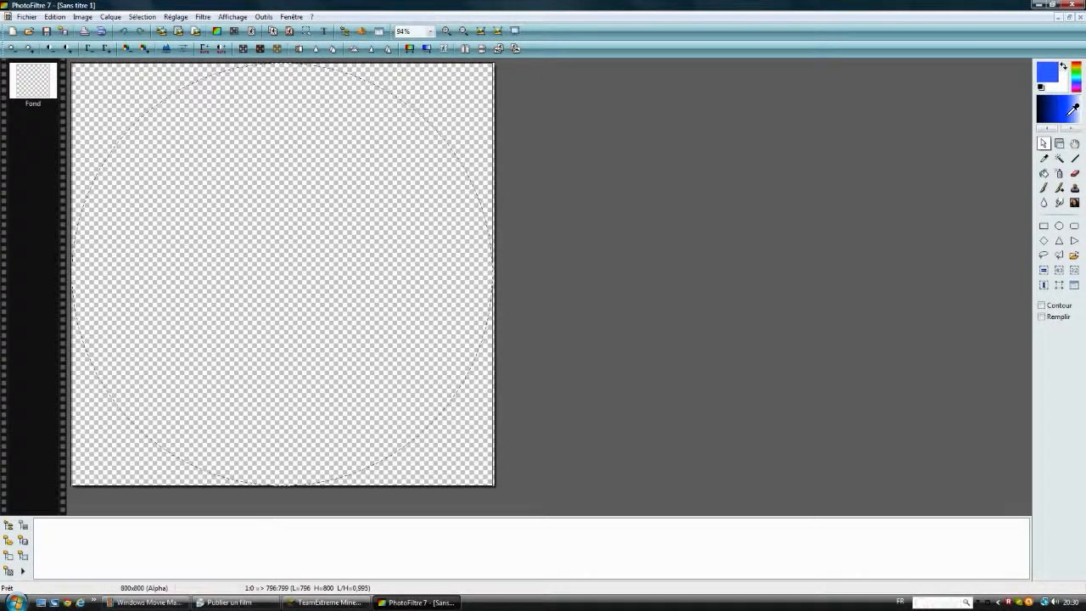
pyautogui.click(1044, 174)
pyautogui.click(246, 252)
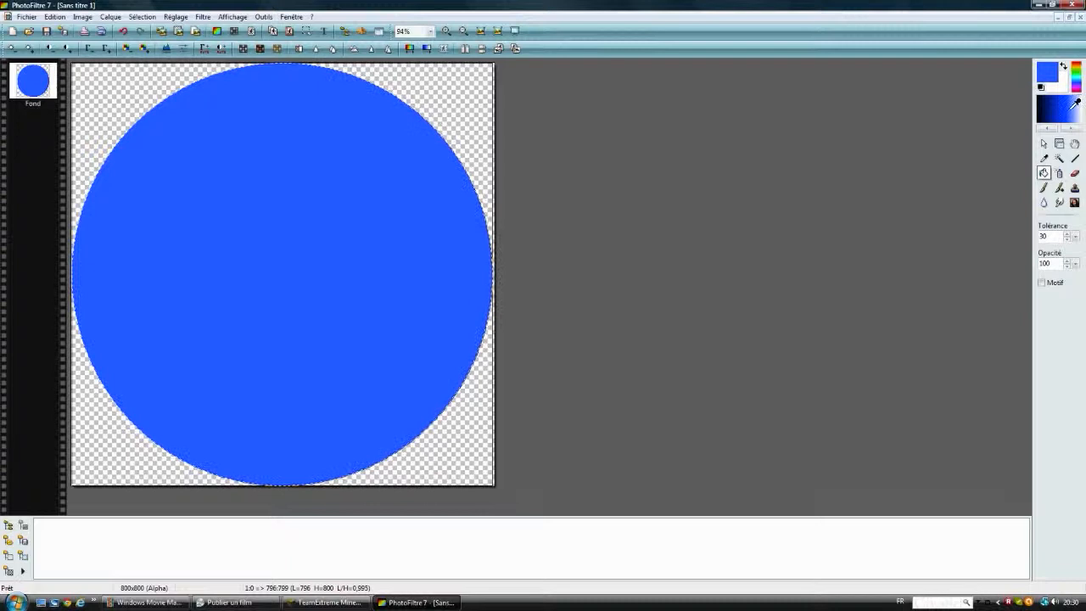
# Step: Try to fill the transparent corner outside the blue circle with near-black
pyautogui.click(1041, 113)
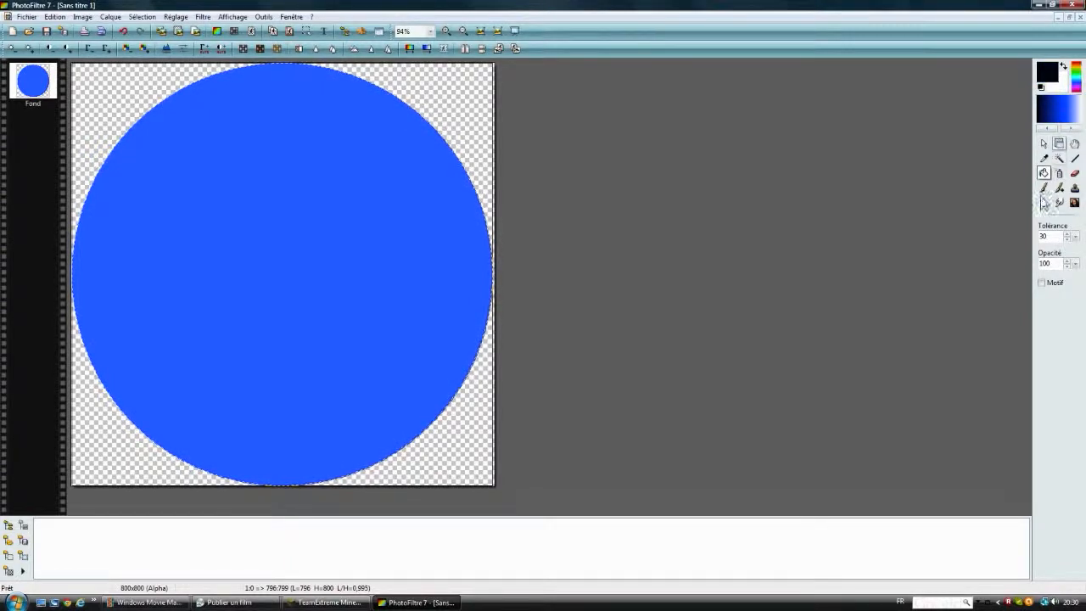
pyautogui.click(470, 86)
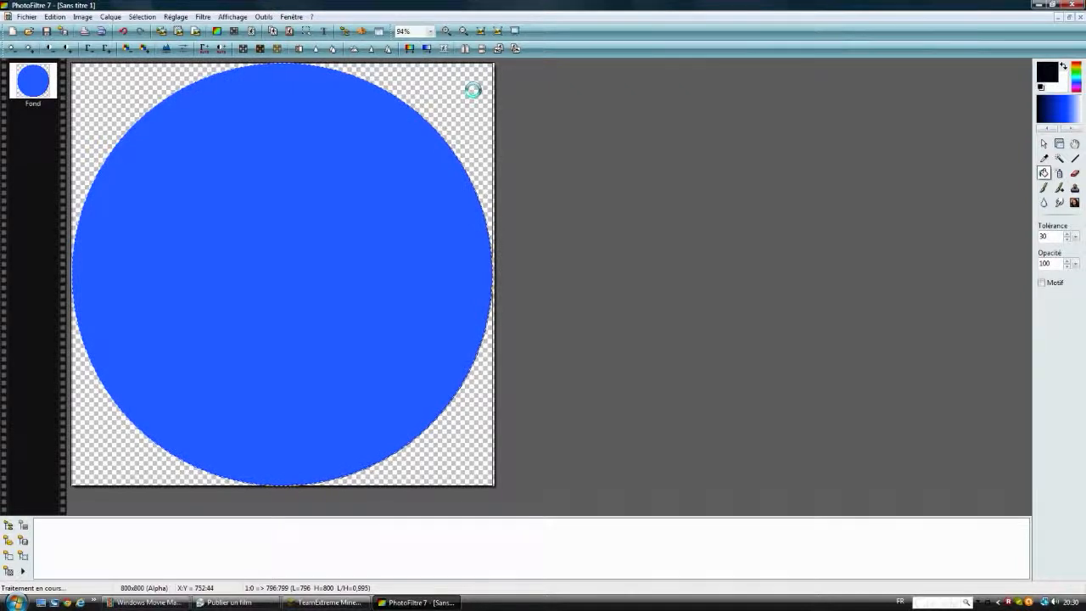
pyautogui.click(1081, 112)
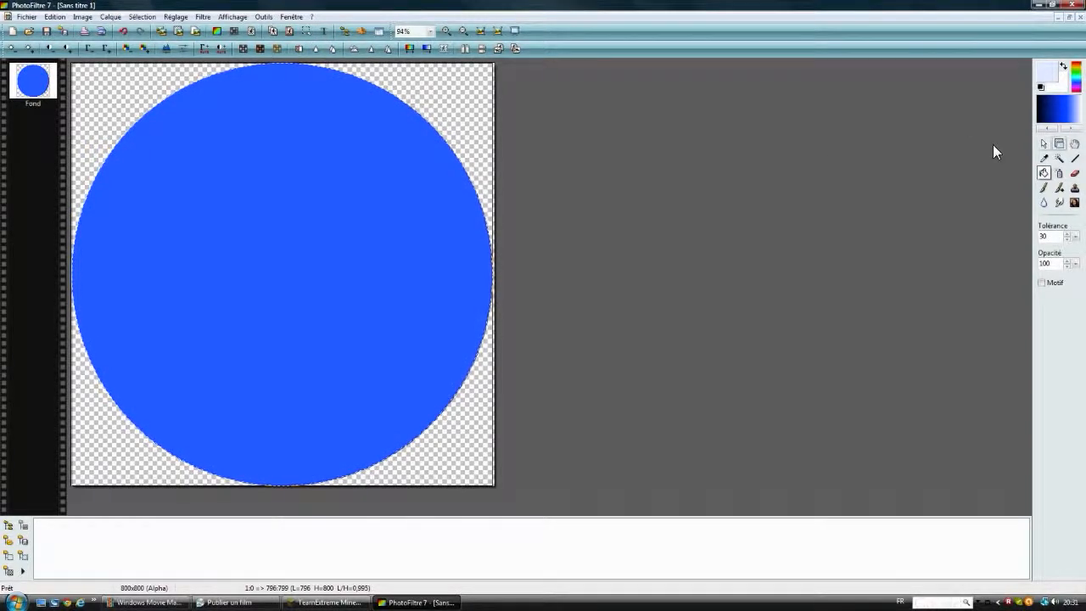
# Step: Add the text Vroche29100 in black bold BATAVIA, size 88, and move it across the middle of the circle
pyautogui.click(323, 31)
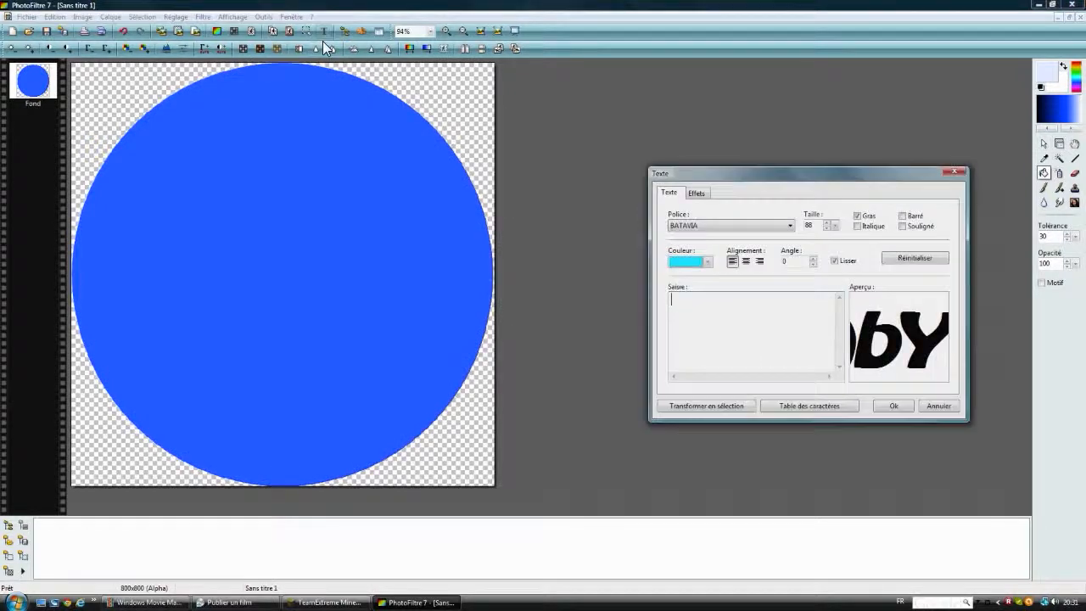
pyautogui.click(708, 262)
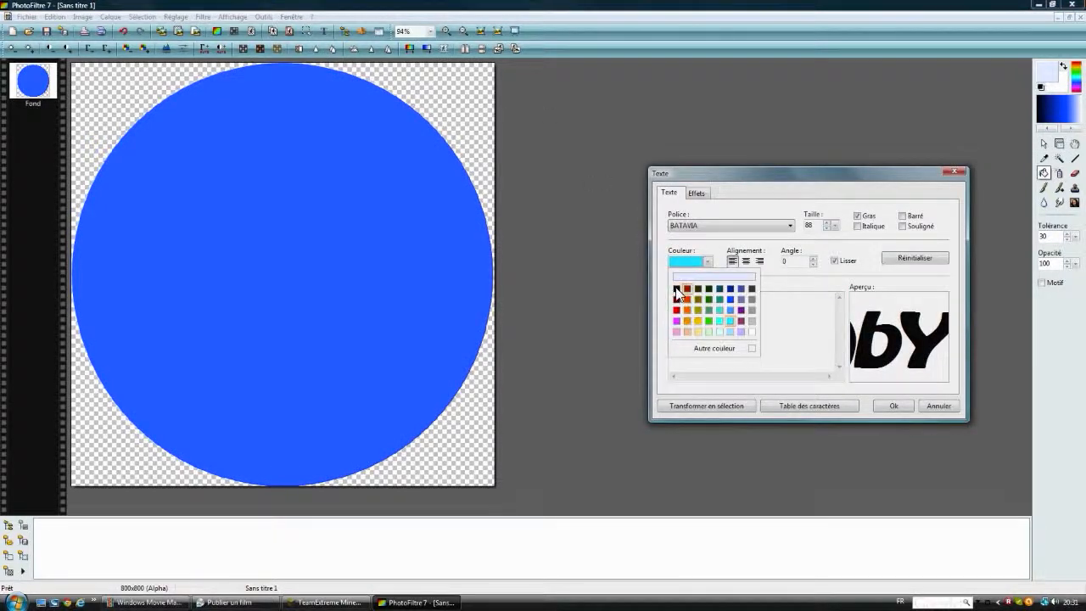
pyautogui.click(676, 290)
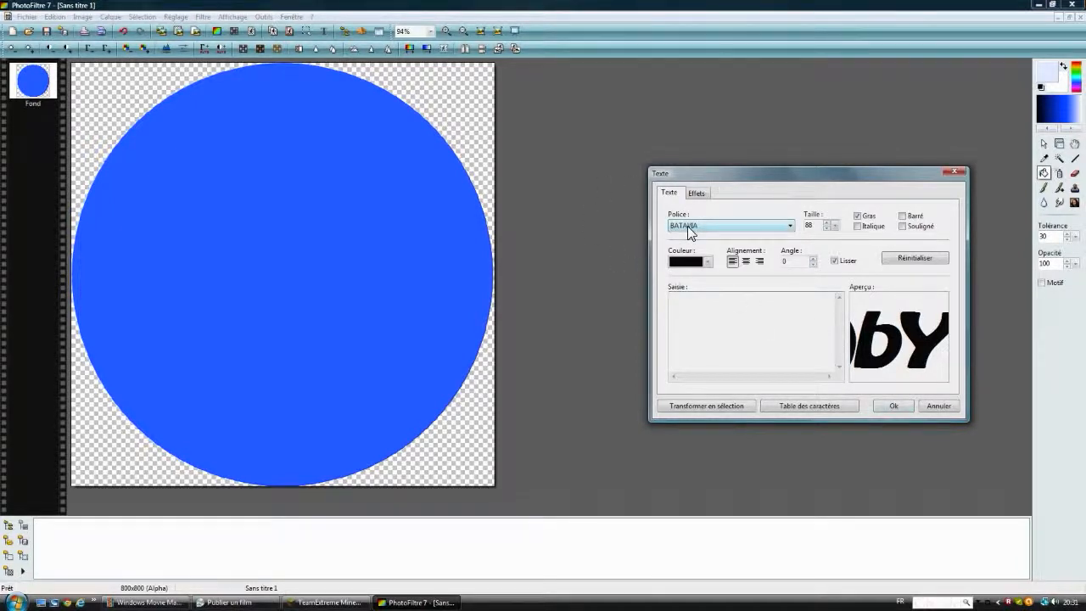
pyautogui.write('Uroche29100')
pyautogui.click(893, 405)
pyautogui.moveTo(276, 108); pyautogui.dragTo(254, 297)
# Step: Set the channel name text size to 50 and reposition it at the centre of the circle
pyautogui.rightClick(254, 297)
pyautogui.click(288, 343)
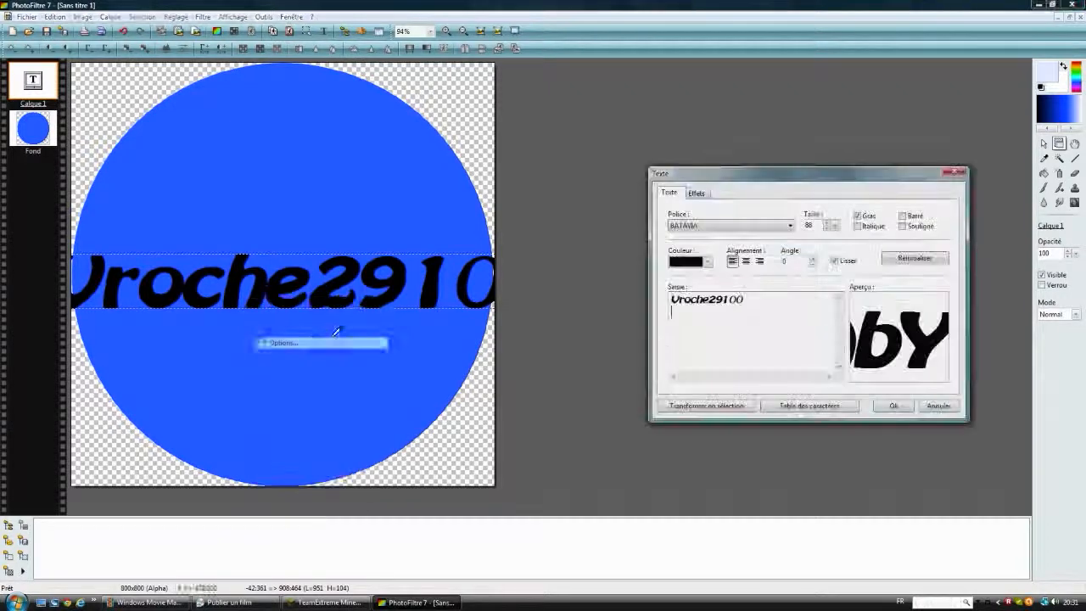
pyautogui.click(828, 224)
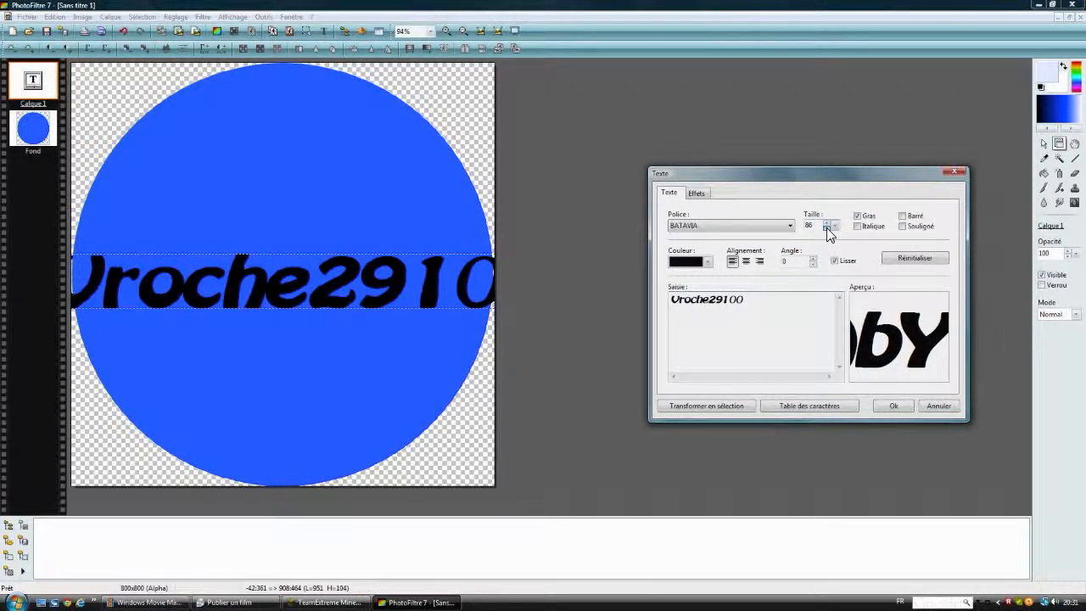
pyautogui.click(827, 226)
pyautogui.click(827, 228)
pyautogui.click(826, 229)
pyautogui.click(826, 228)
pyautogui.click(826, 228)
pyautogui.click(827, 229)
pyautogui.click(826, 228)
pyautogui.click(827, 229)
pyautogui.click(826, 228)
pyautogui.click(826, 228)
pyautogui.click(827, 228)
pyautogui.click(827, 228)
pyautogui.click(826, 228)
pyautogui.click(826, 228)
pyautogui.click(826, 228)
pyautogui.click(826, 229)
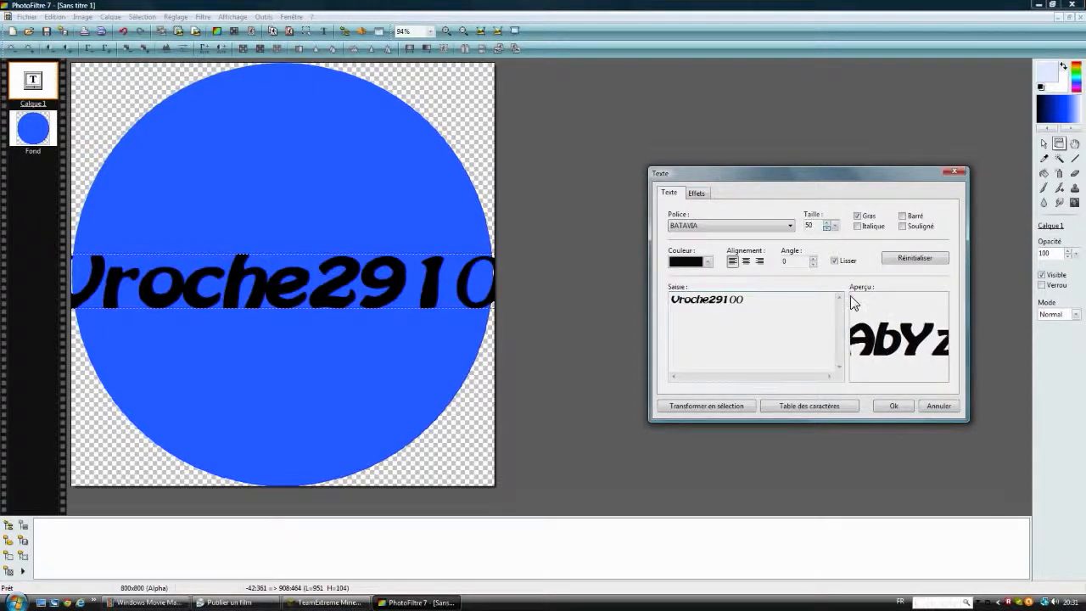
pyautogui.click(893, 405)
pyautogui.moveTo(250, 275); pyautogui.dragTo(333, 274)
# Step: Set the Vroche29100 text size to 70, centre it within the blue circle and deselect the text layer
pyautogui.rightClick(333, 274)
pyautogui.click(374, 318)
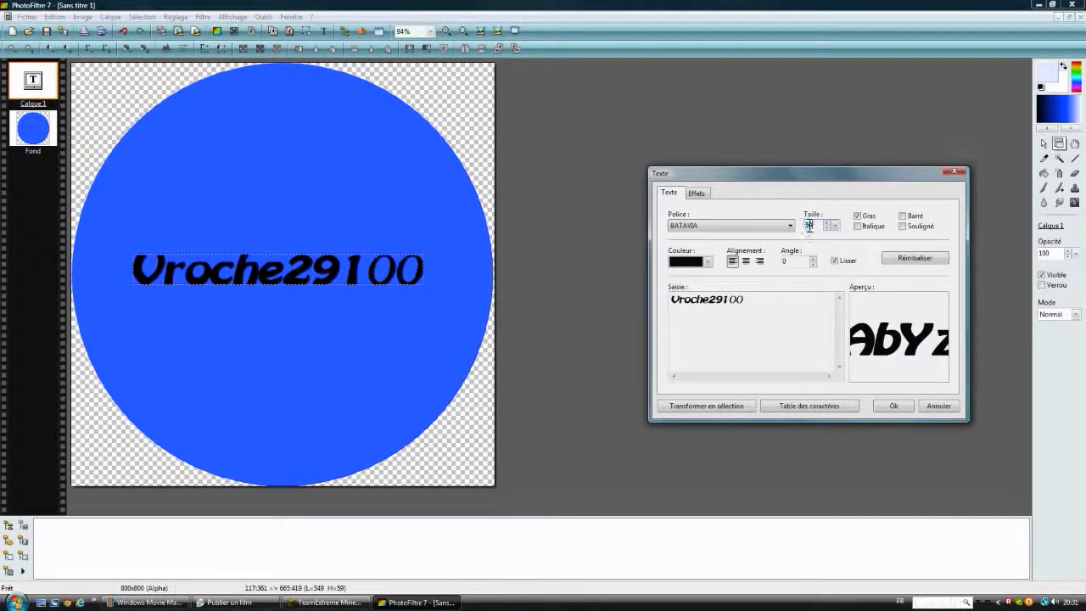
pyautogui.write('70')
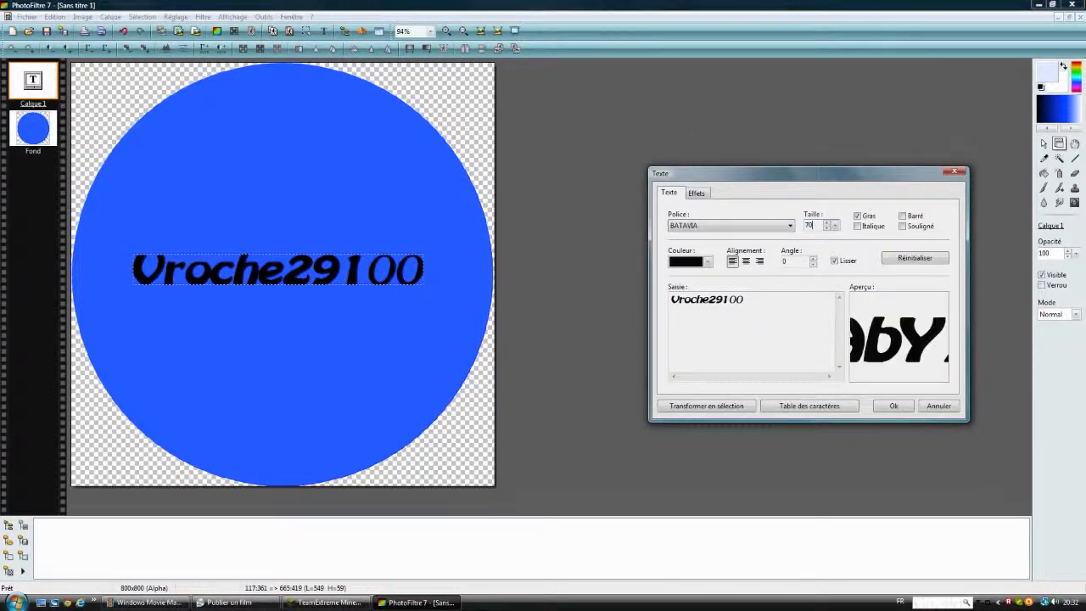
pyautogui.click(886, 406)
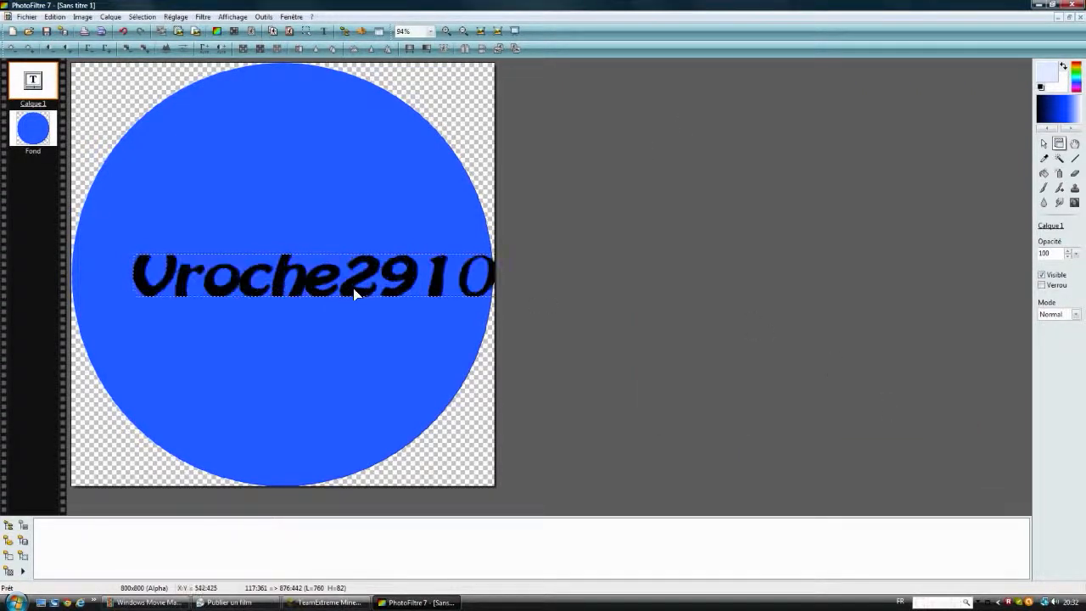
pyautogui.moveTo(365, 289); pyautogui.dragTo(310, 279)
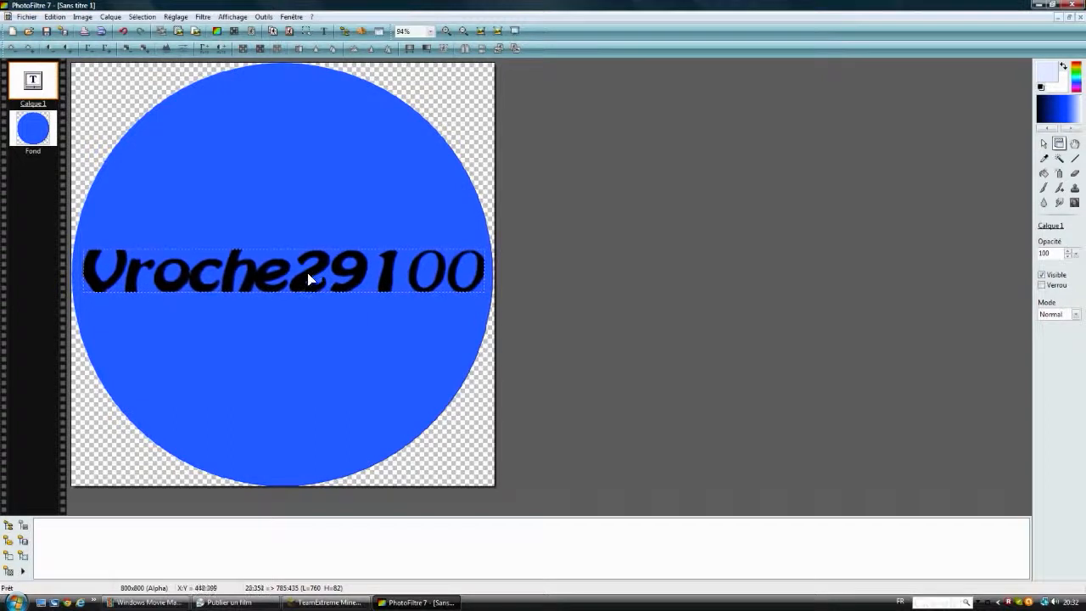
pyautogui.click(333, 309)
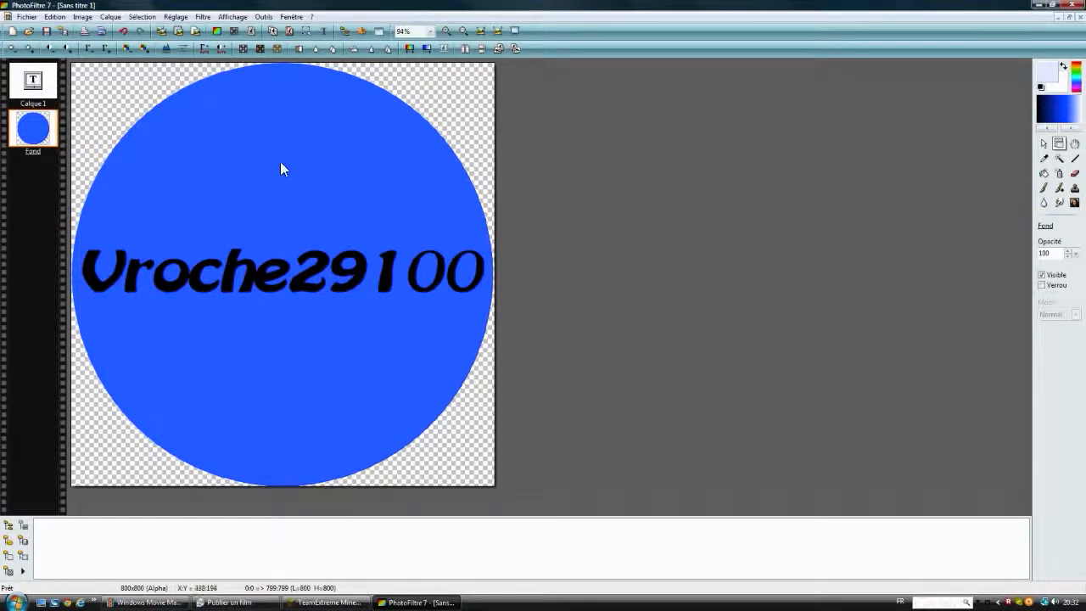
# Step: Add a bold black letter V in BATAVIA, size 100, and place it above the channel name in the circle
pyautogui.click(321, 31)
pyautogui.doubleClick(813, 226)
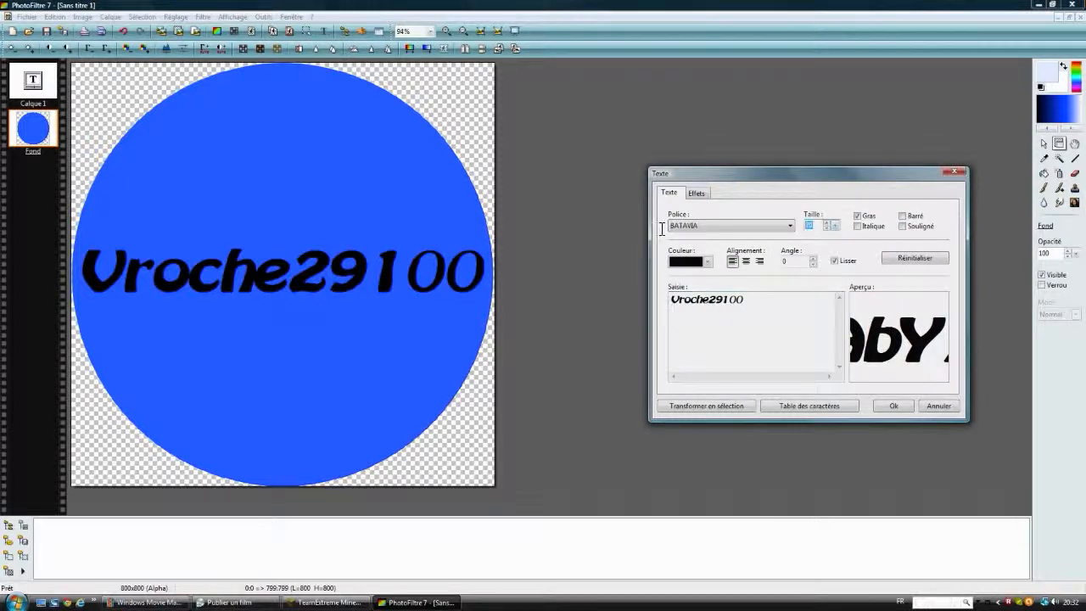
pyautogui.write('10')
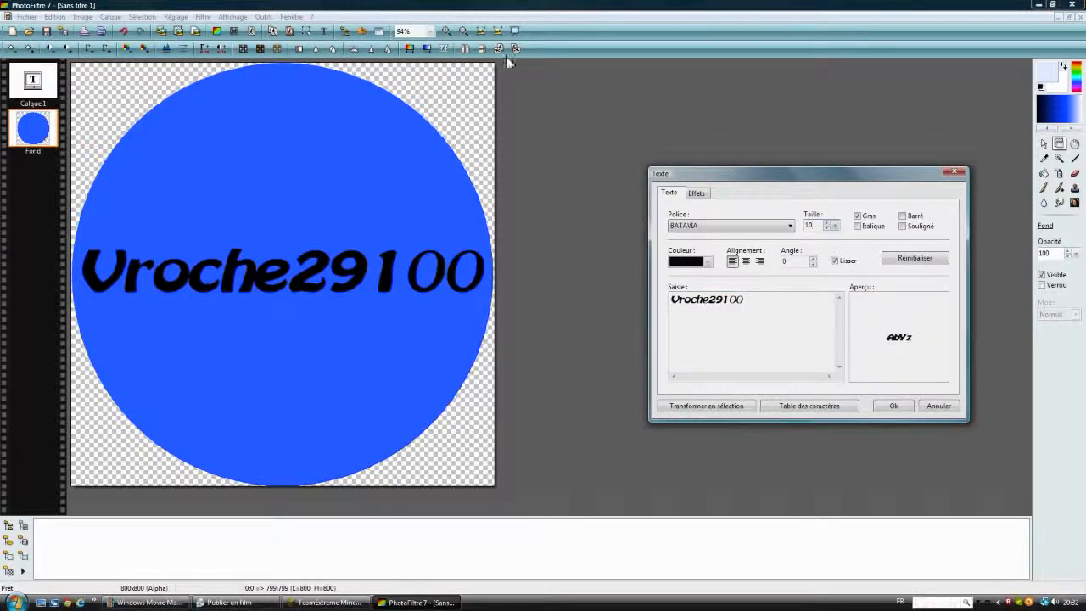
pyautogui.write('0')
pyautogui.moveTo(770, 305); pyautogui.dragTo(512, 326)
pyautogui.moveTo(748, 300); pyautogui.dragTo(645, 304)
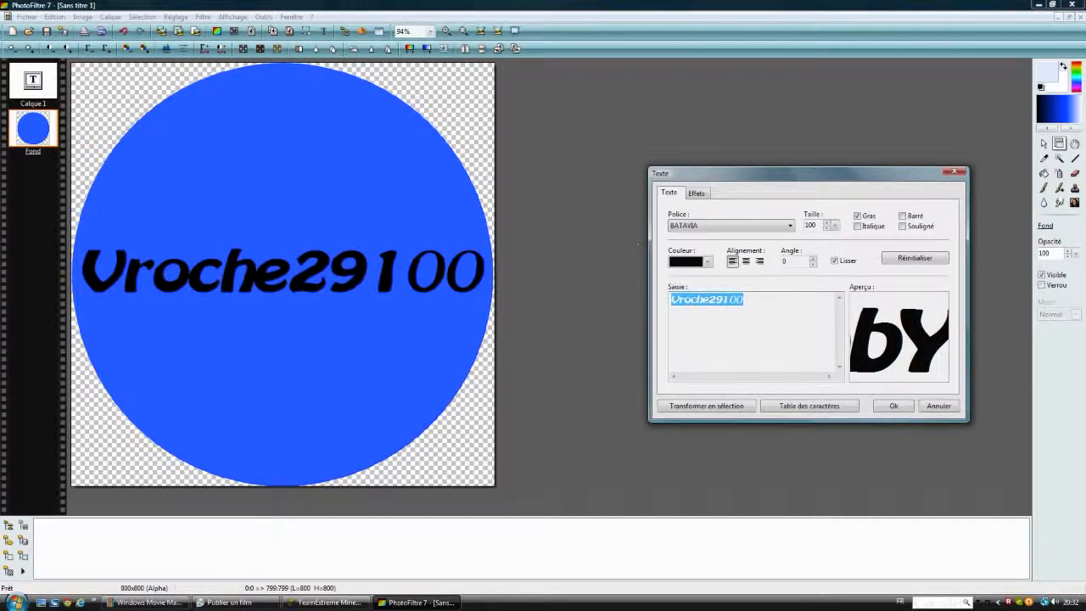
pyautogui.write('V')
pyautogui.click(882, 409)
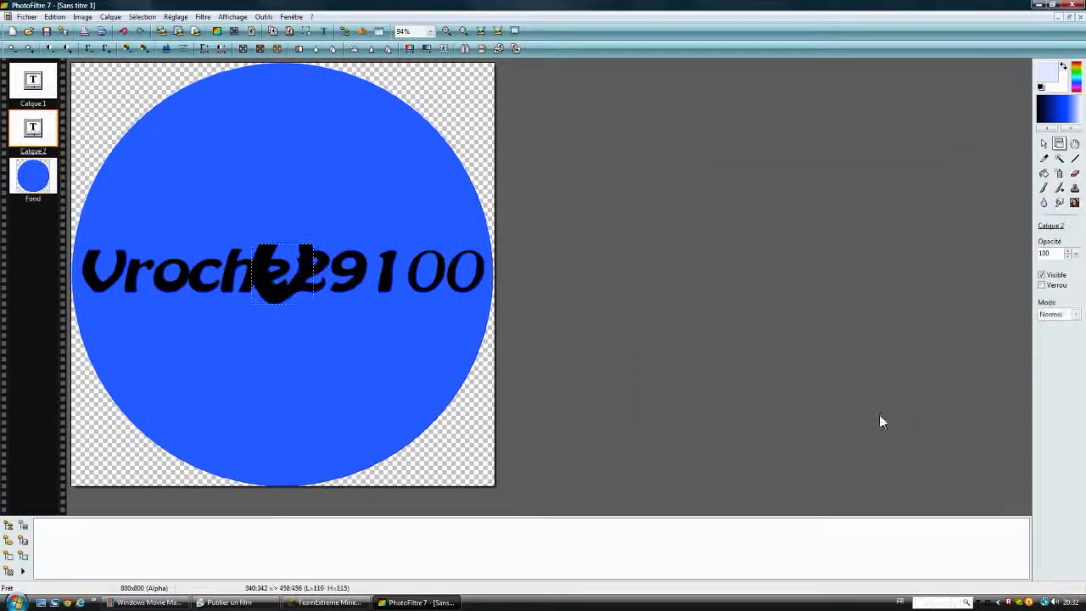
pyautogui.moveTo(270, 255); pyautogui.dragTo(270, 159)
pyautogui.click(330, 187)
# Step: Set the letter V's text size to 150, recentre it above the channel name and deselect its layer
pyautogui.rightClick(304, 180)
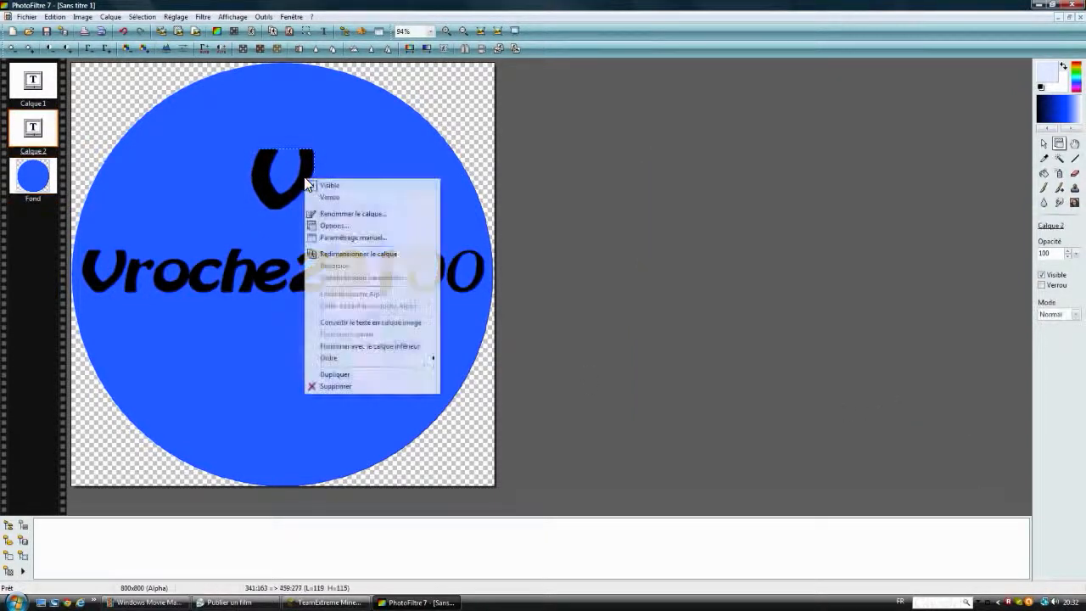
pyautogui.click(333, 226)
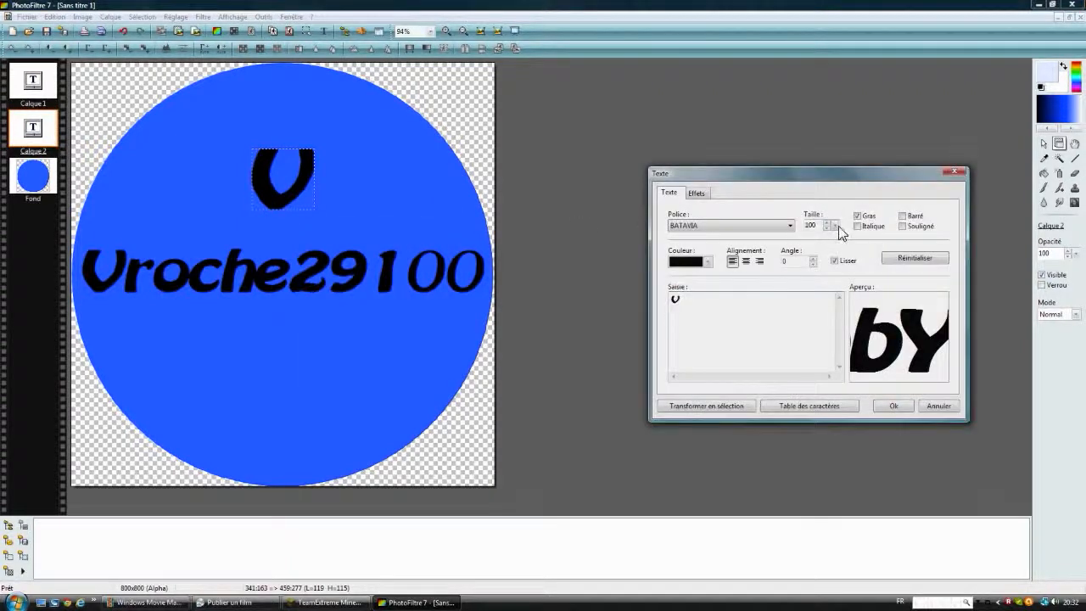
pyautogui.doubleClick(813, 224)
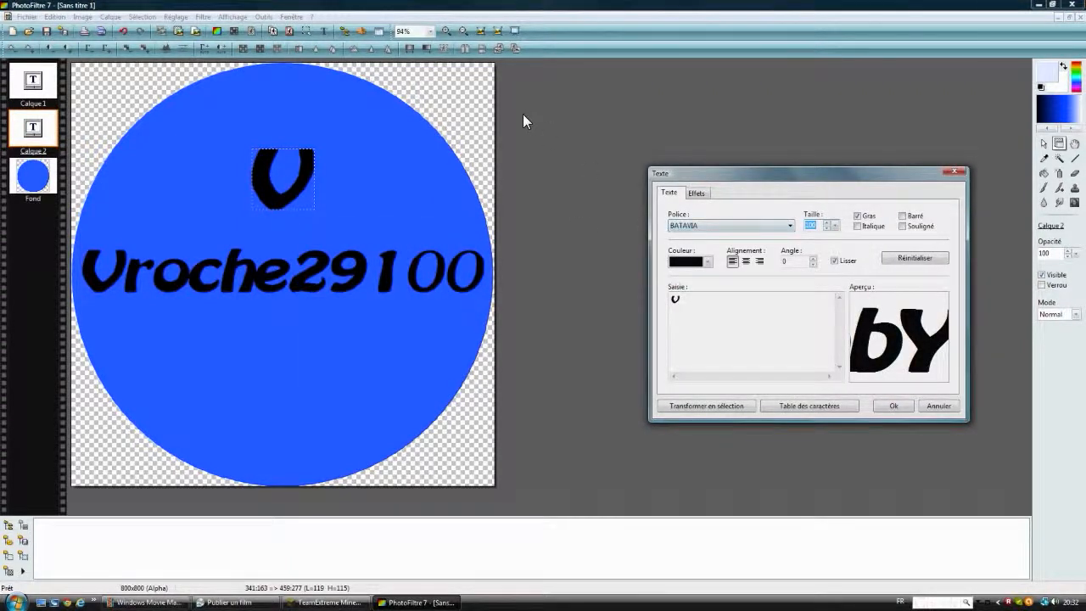
pyautogui.write('150')
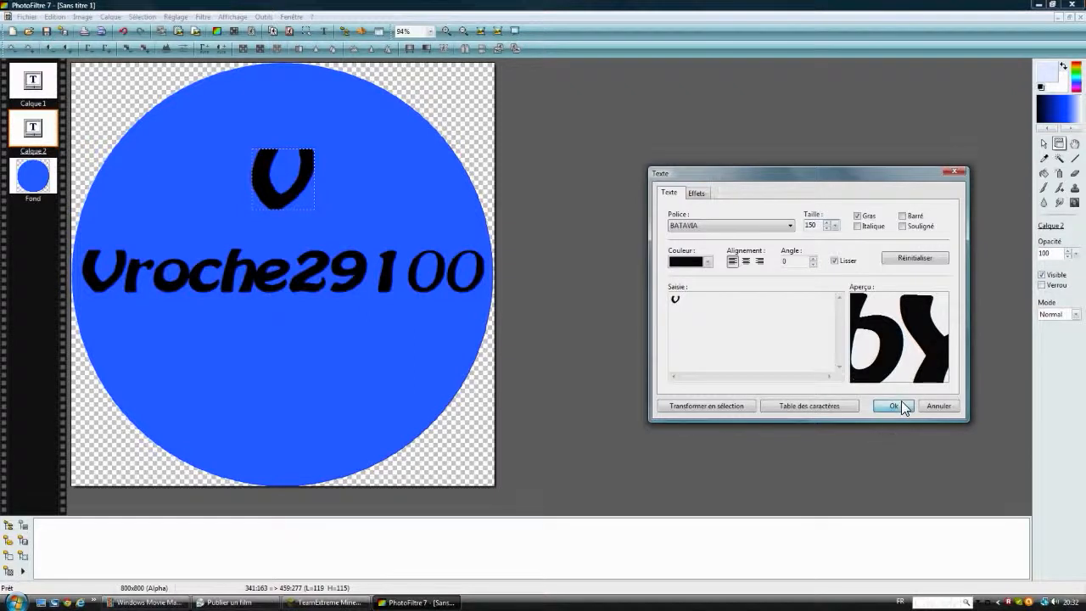
pyautogui.click(893, 406)
pyautogui.moveTo(266, 188); pyautogui.dragTo(257, 163)
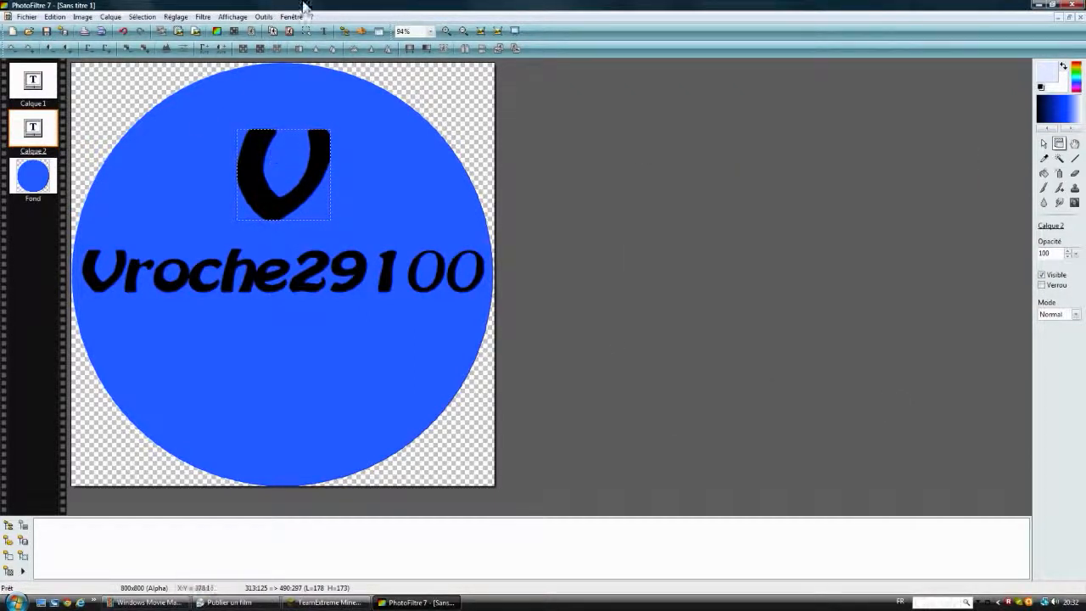
pyautogui.click(412, 170)
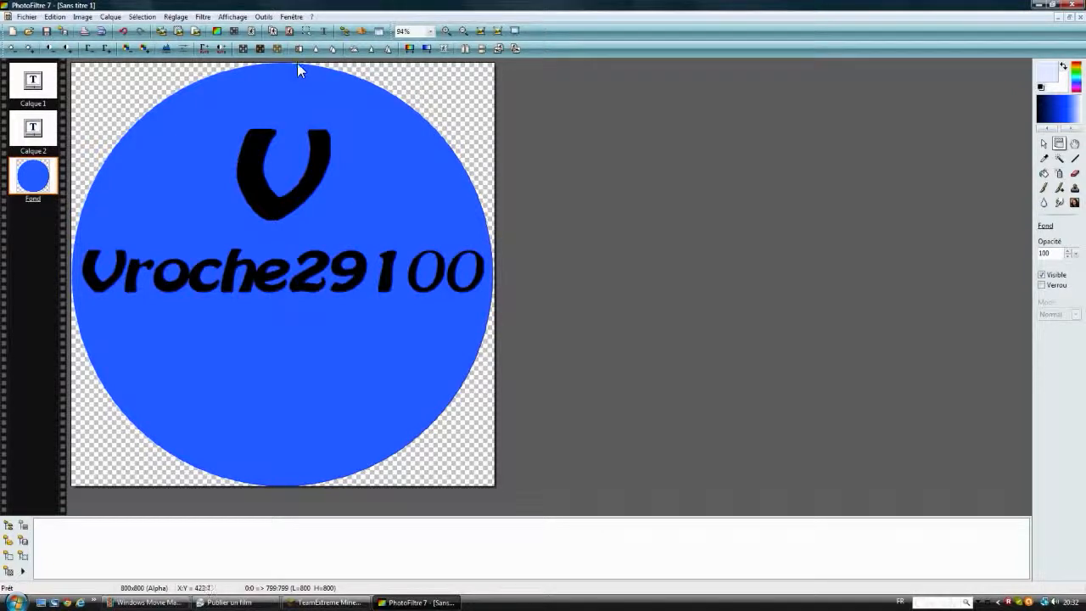
# Step: Add the text 29100 in bold black BATAVIA, size 130, and place it below the channel name
pyautogui.click(327, 31)
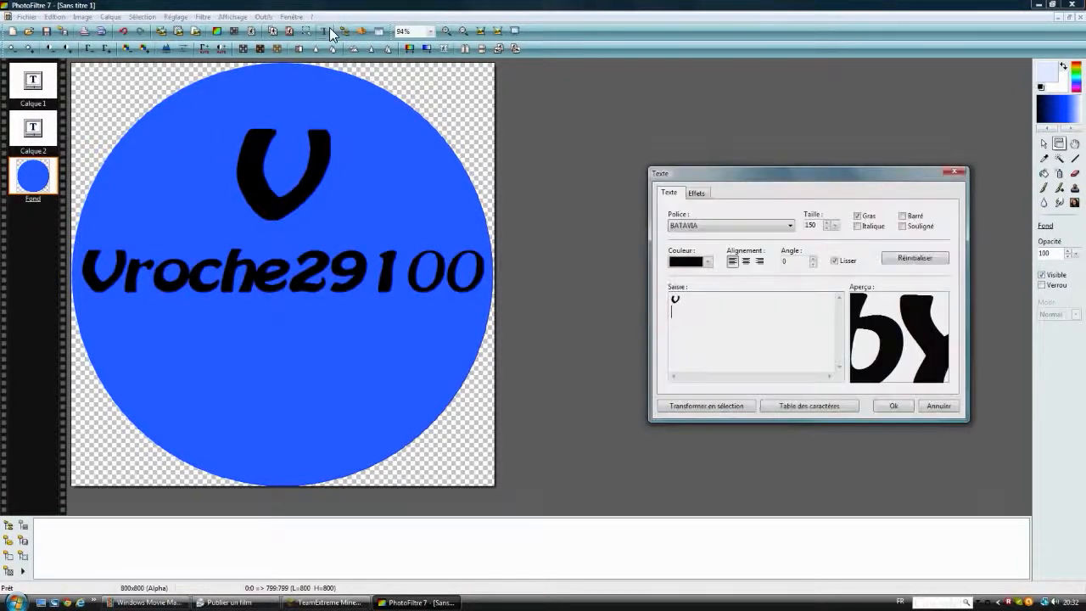
pyautogui.write('29100')
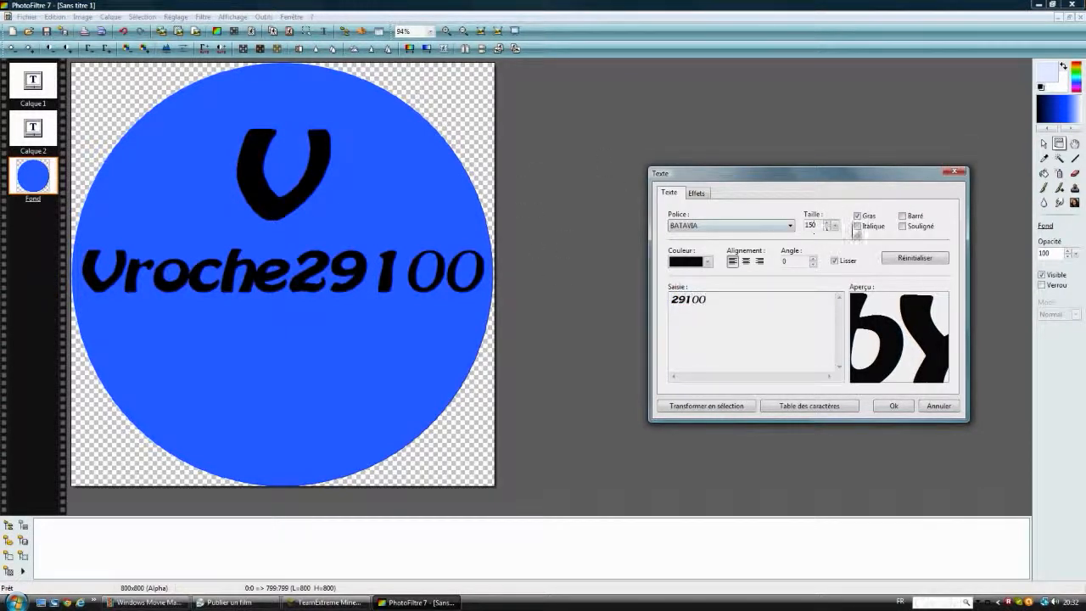
pyautogui.click(826, 228)
pyautogui.moveTo(817, 225); pyautogui.dragTo(697, 226)
pyautogui.write('130')
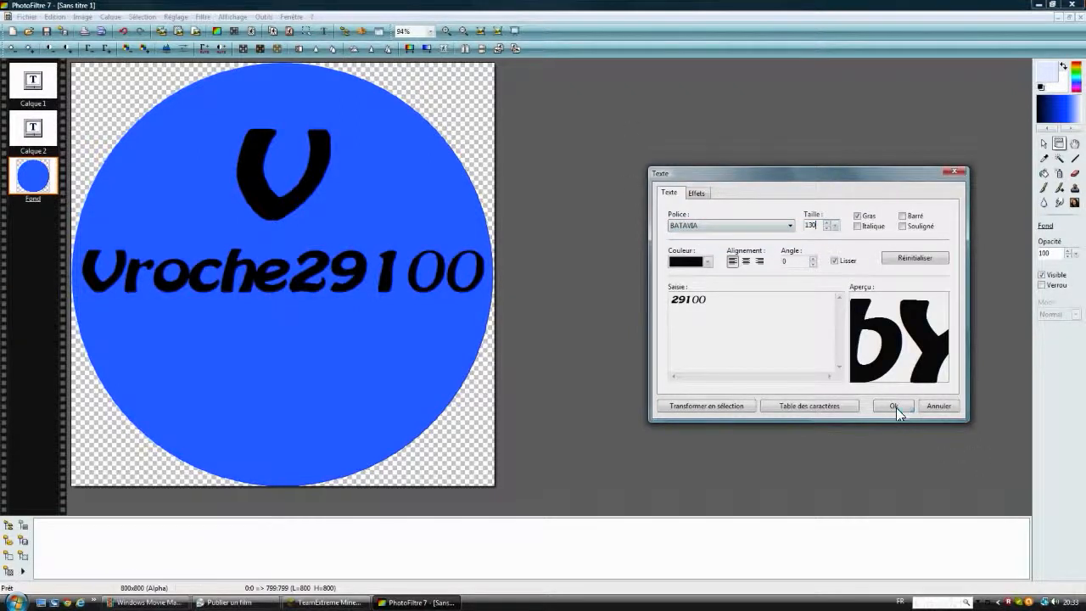
pyautogui.click(895, 406)
pyautogui.moveTo(294, 281); pyautogui.dragTo(280, 356)
# Step: Slightly reduce the text size of the lower 29100, recentre it below the channel name and deselect its layer
pyautogui.rightClick(280, 356)
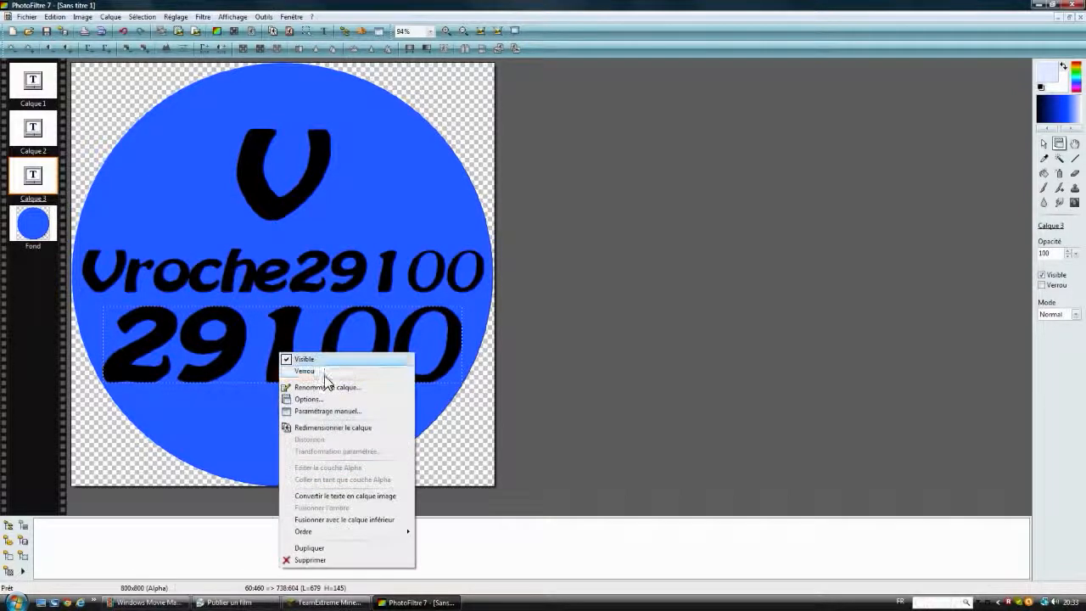
pyautogui.click(329, 412)
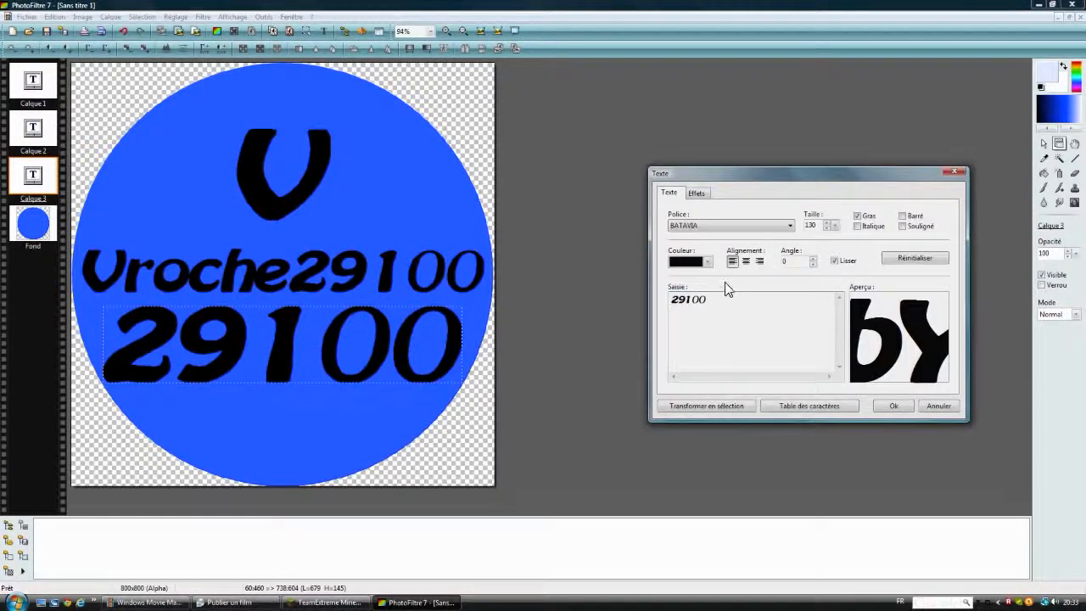
pyautogui.click(827, 228)
pyautogui.click(827, 229)
pyautogui.click(826, 229)
pyautogui.click(826, 228)
pyautogui.click(827, 228)
pyautogui.click(908, 405)
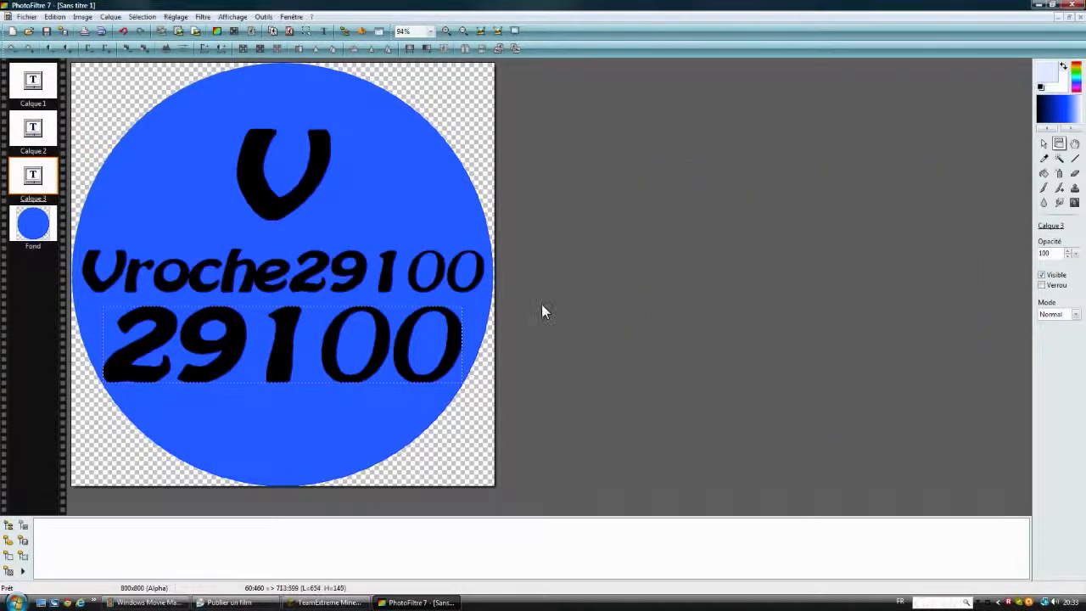
pyautogui.moveTo(321, 340); pyautogui.dragTo(326, 348)
pyautogui.click(465, 329)
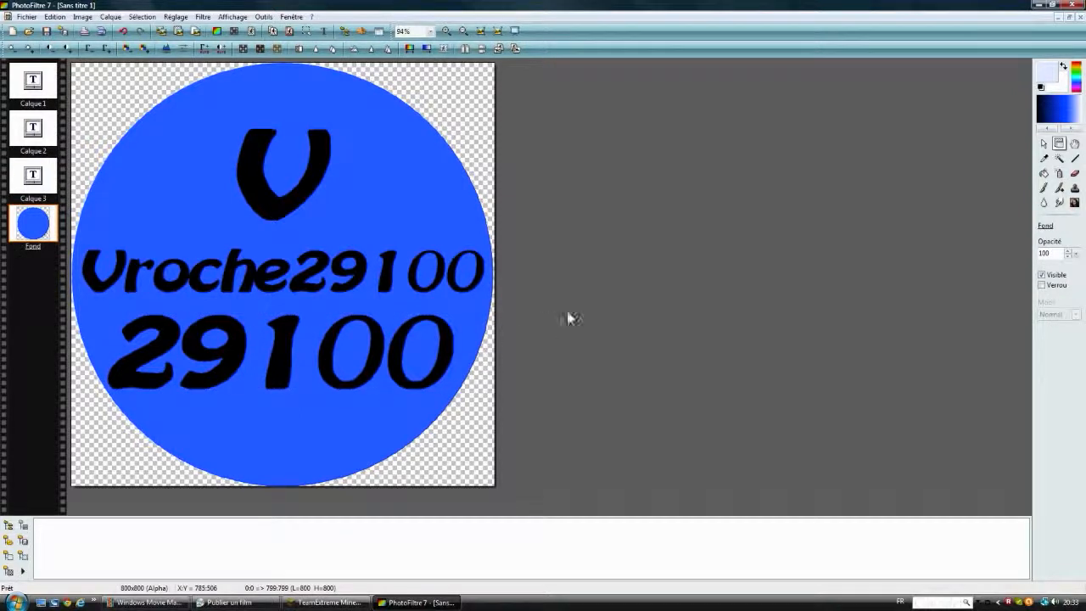
# Step: Save the logo to the desktop as Sans titre 1.png in PNG format without filtering, and close PhotoFiltre
pyautogui.click(1080, 5)
pyautogui.click(537, 328)
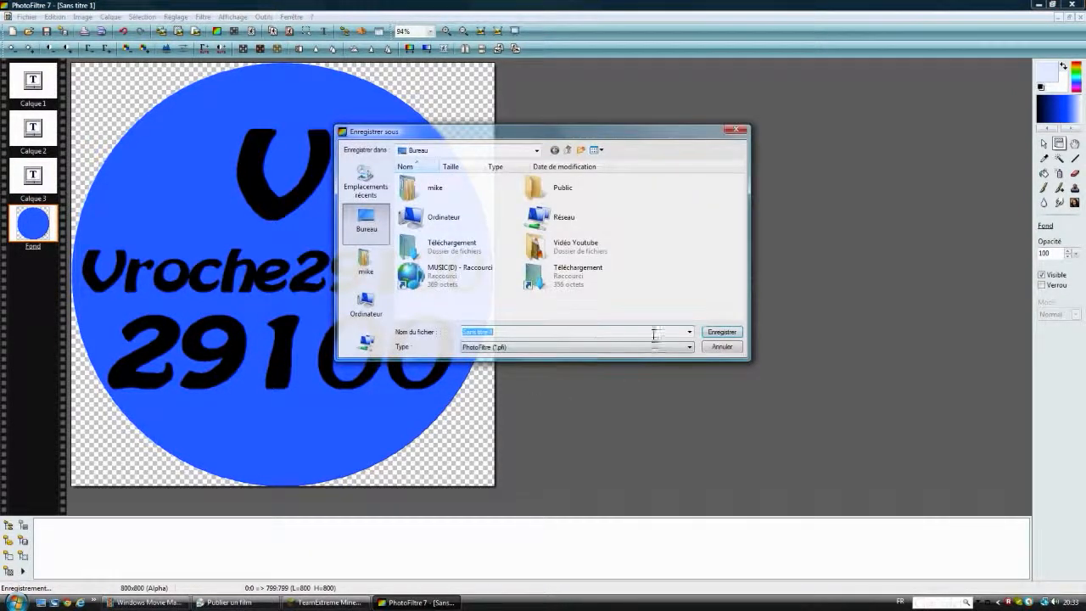
pyautogui.click(618, 347)
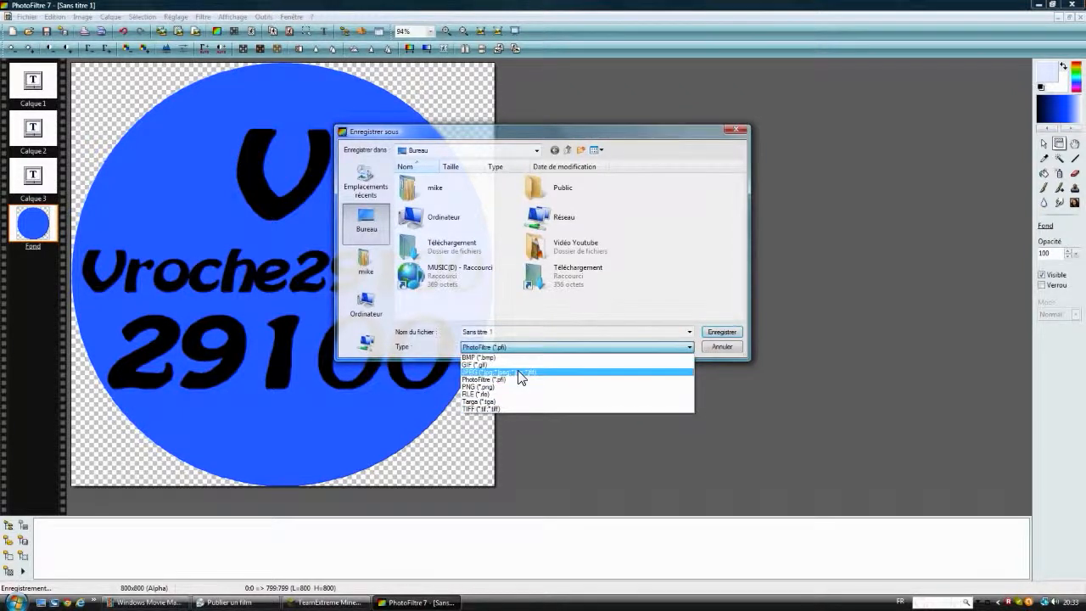
pyautogui.click(517, 373)
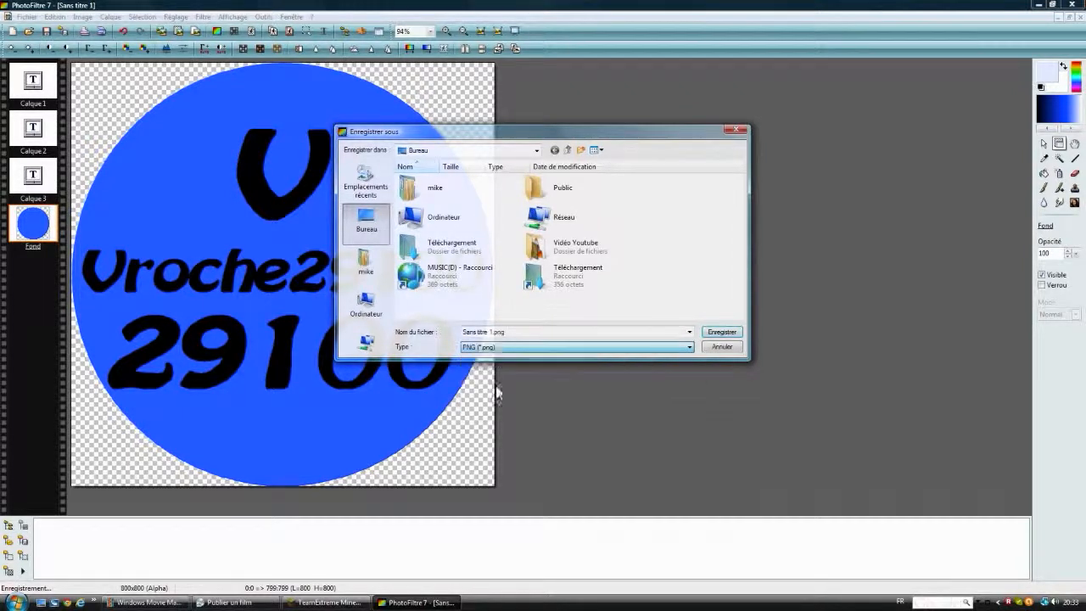
pyautogui.click(720, 332)
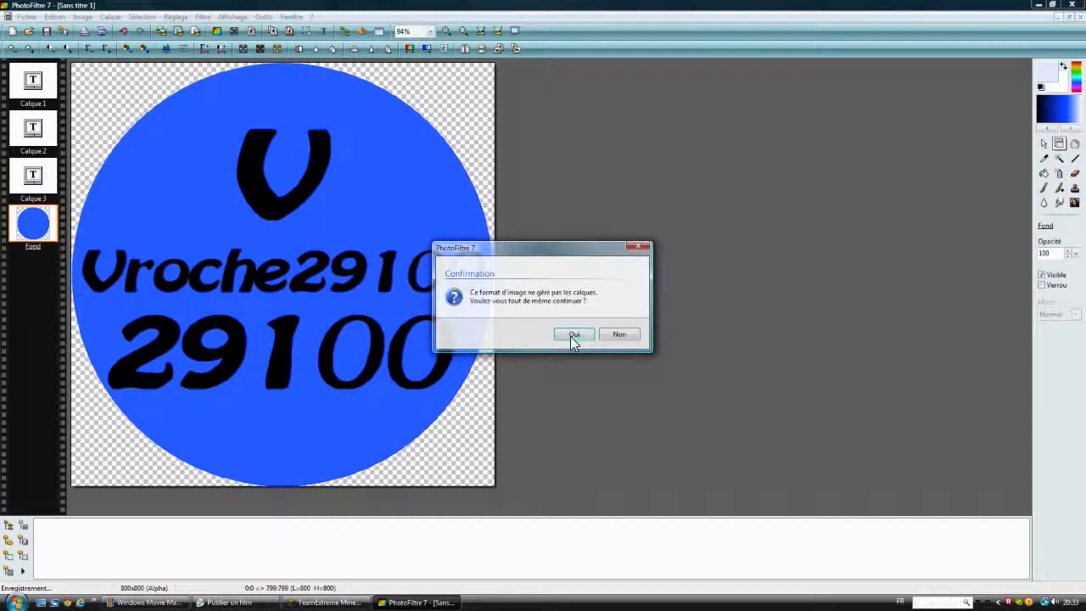
pyautogui.click(582, 337)
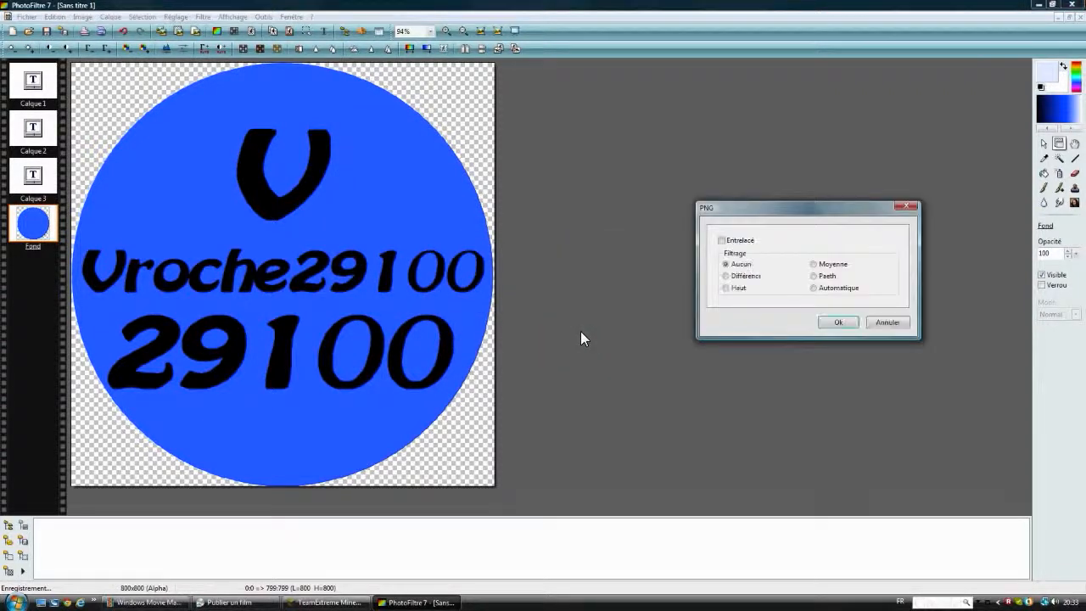
pyautogui.click(832, 323)
pyautogui.click(1072, 6)
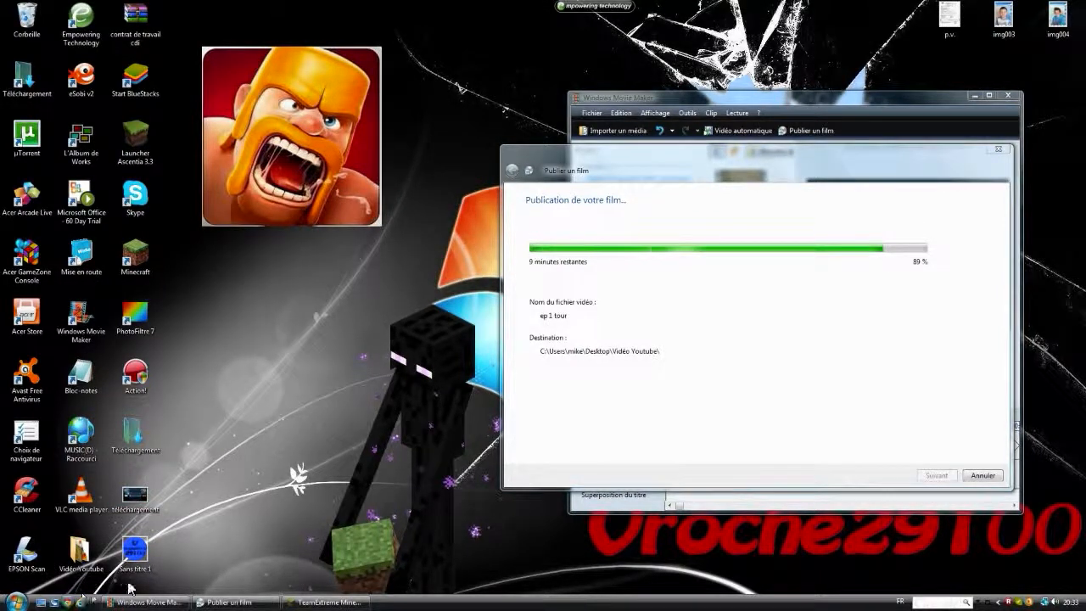
pyautogui.click(16, 600)
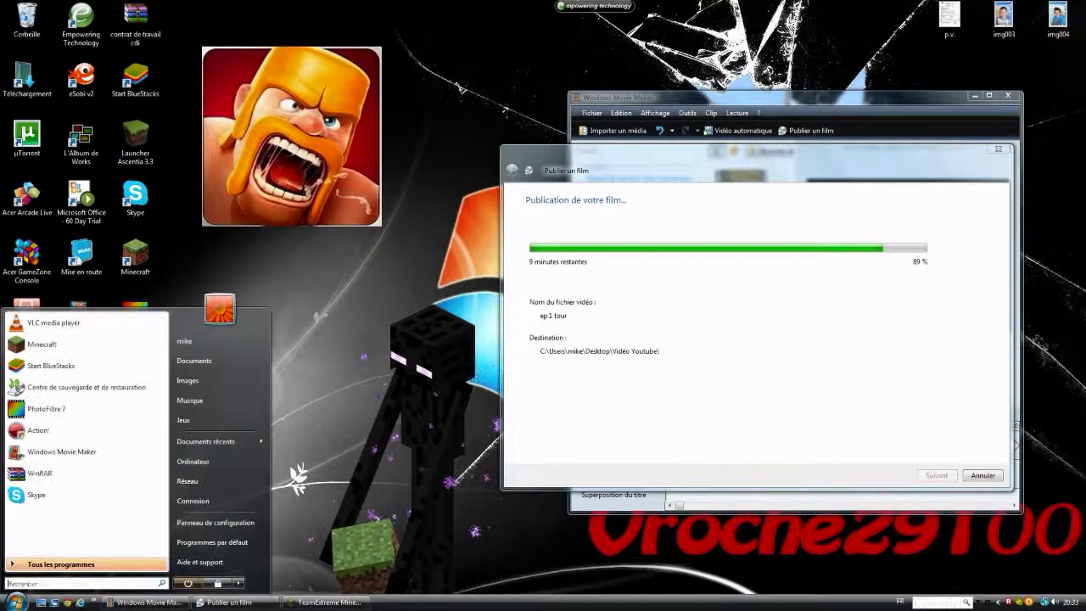
pyautogui.click(489, 416)
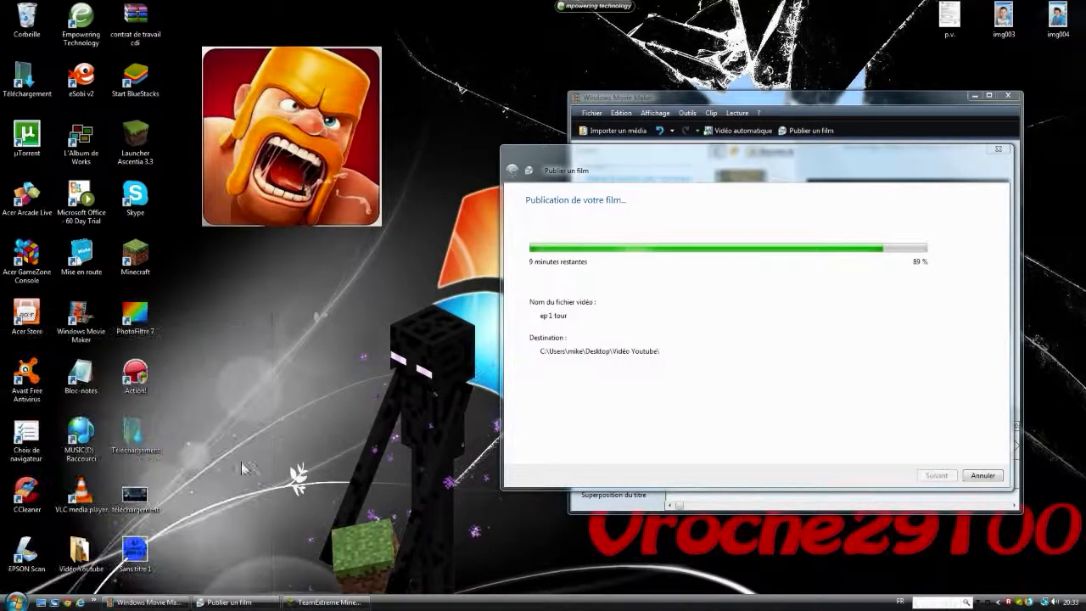
# Step: Open the Sans titre 1 image from the desktop in Paint
pyautogui.rightClick(129, 531)
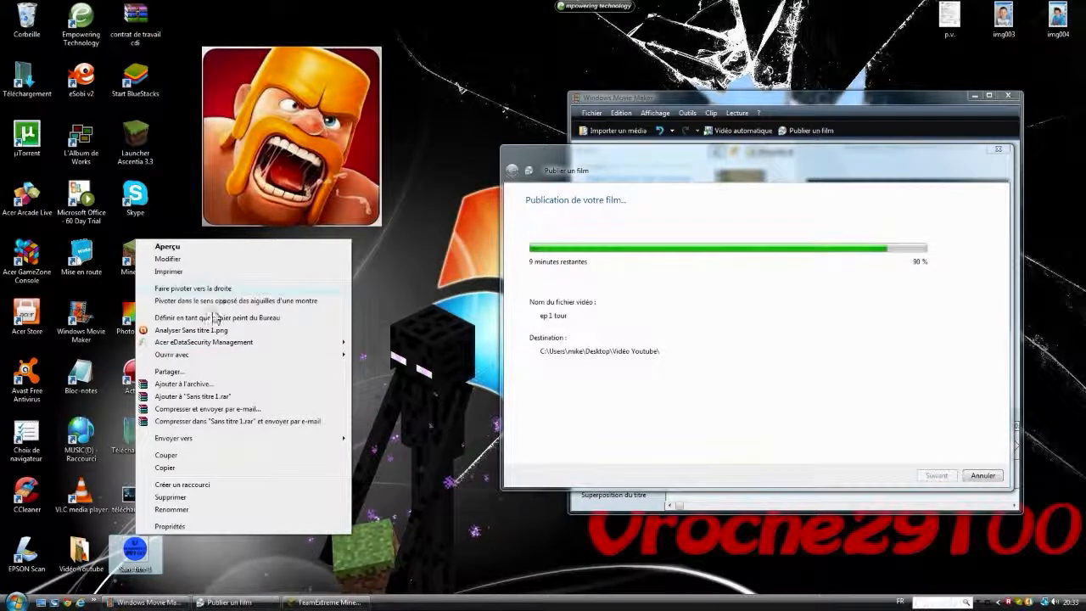
pyautogui.moveTo(283, 355)
pyautogui.click(374, 380)
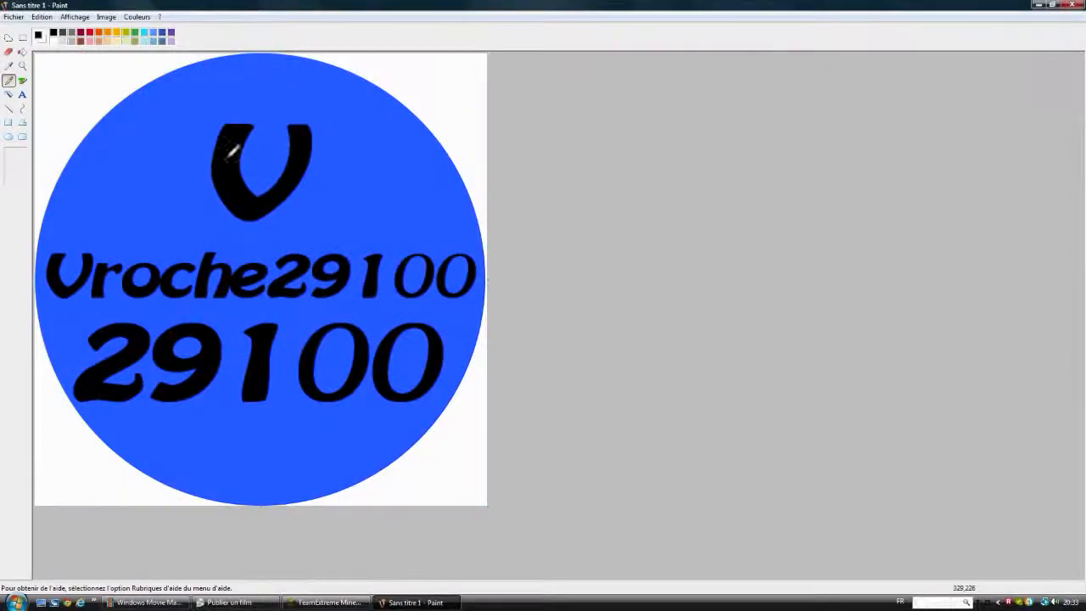
# Step: Fill the four white corners outside the blue circle with black
pyautogui.click(22, 51)
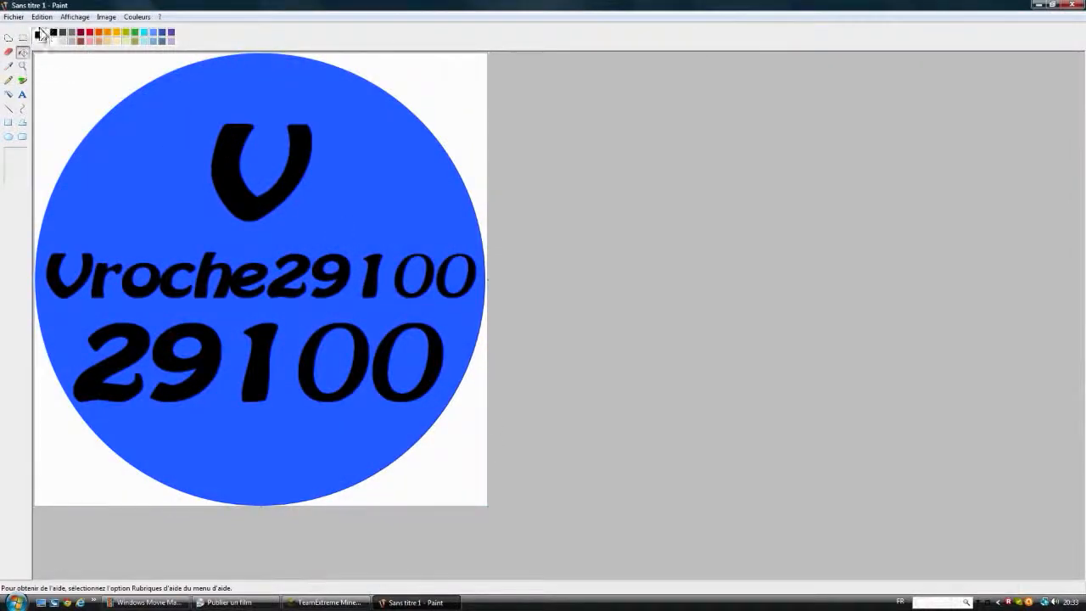
pyautogui.doubleClick(51, 32)
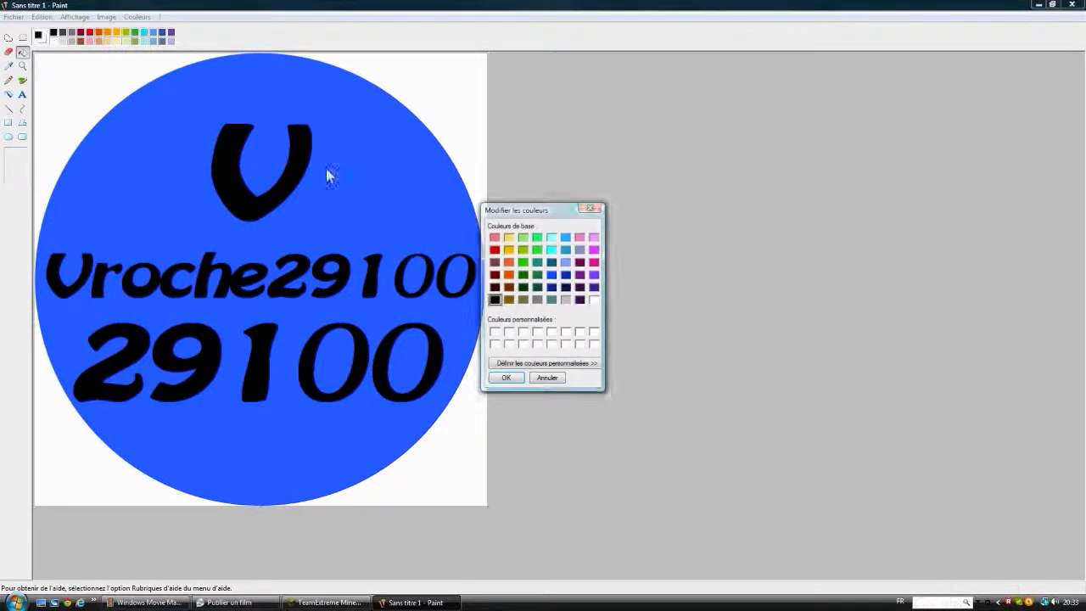
pyautogui.click(505, 377)
pyautogui.click(440, 95)
pyautogui.click(49, 86)
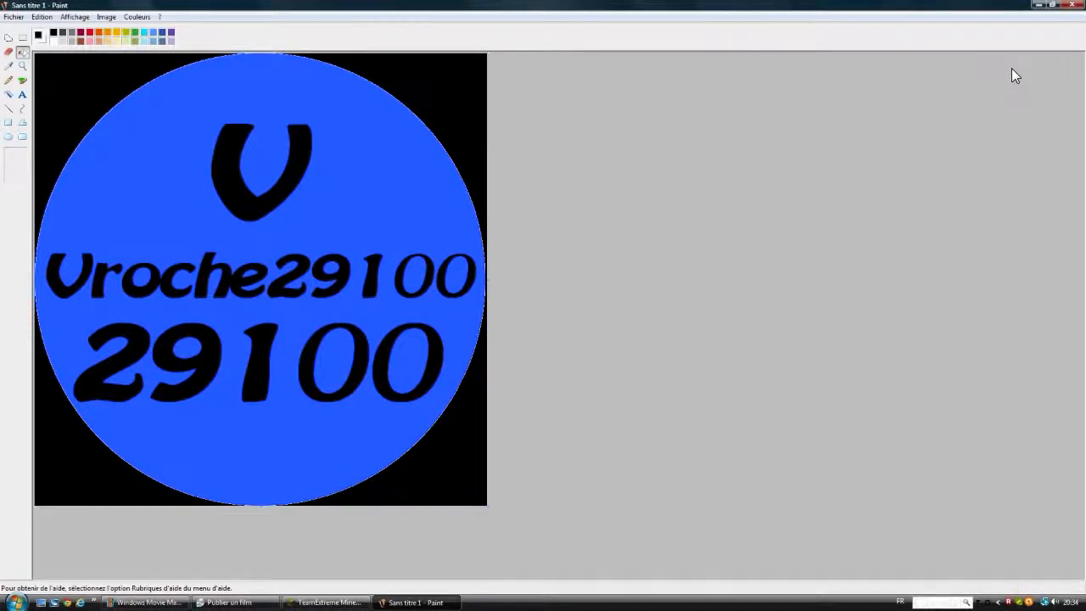
# Step: Save the edited logo while closing Paint and open Sans titre 1 from the desktop to view it
pyautogui.click(1082, 5)
pyautogui.click(478, 311)
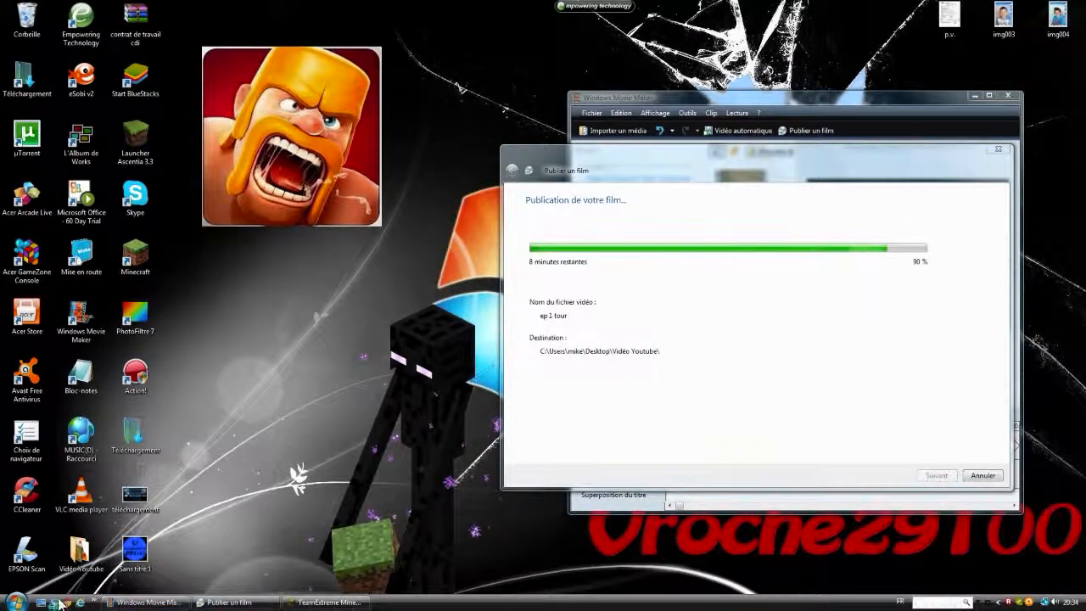
pyautogui.doubleClick(134, 553)
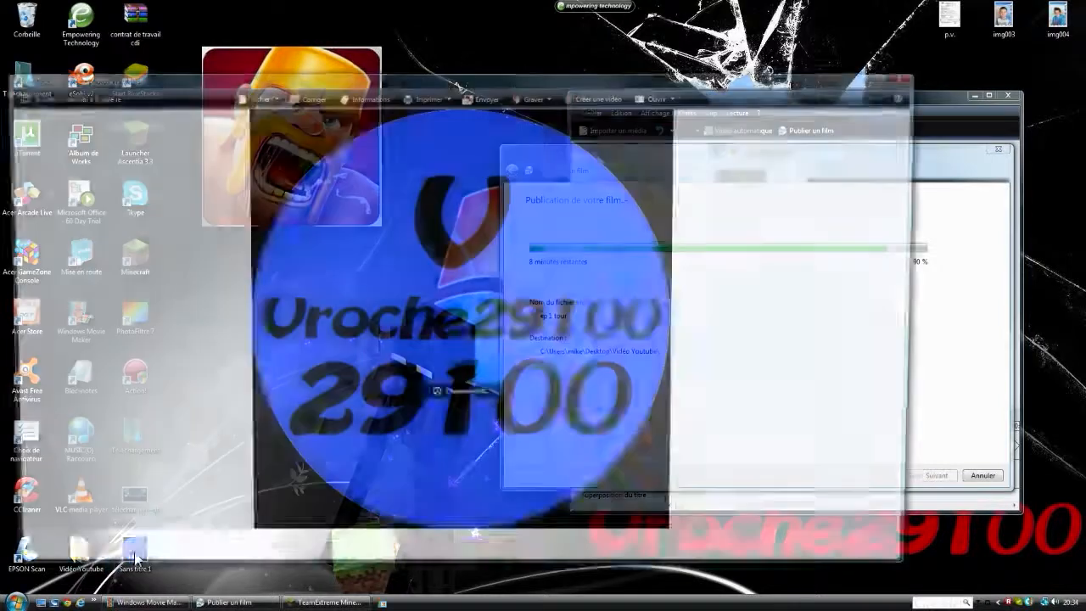
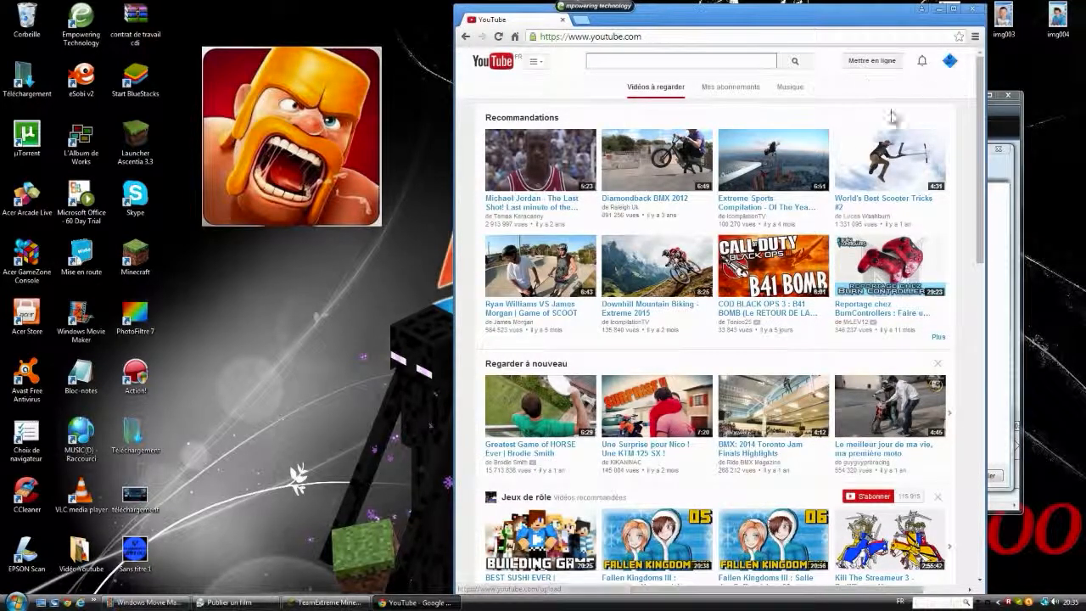
# Step: Open your own channel page from the YouTube home page and maximize the browser window
pyautogui.click(534, 63)
pyautogui.click(526, 107)
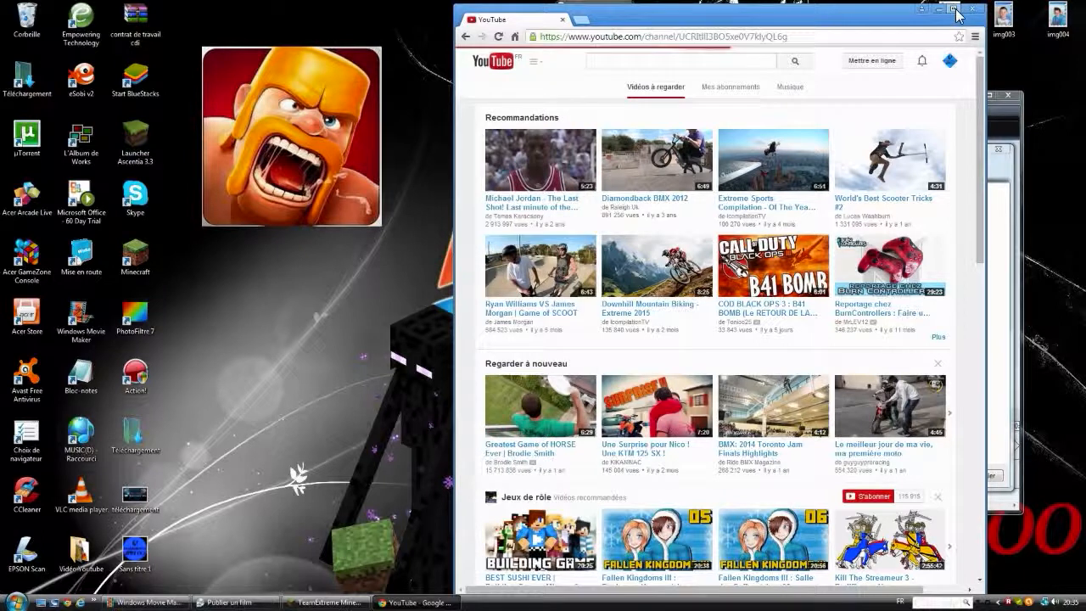
pyautogui.click(953, 8)
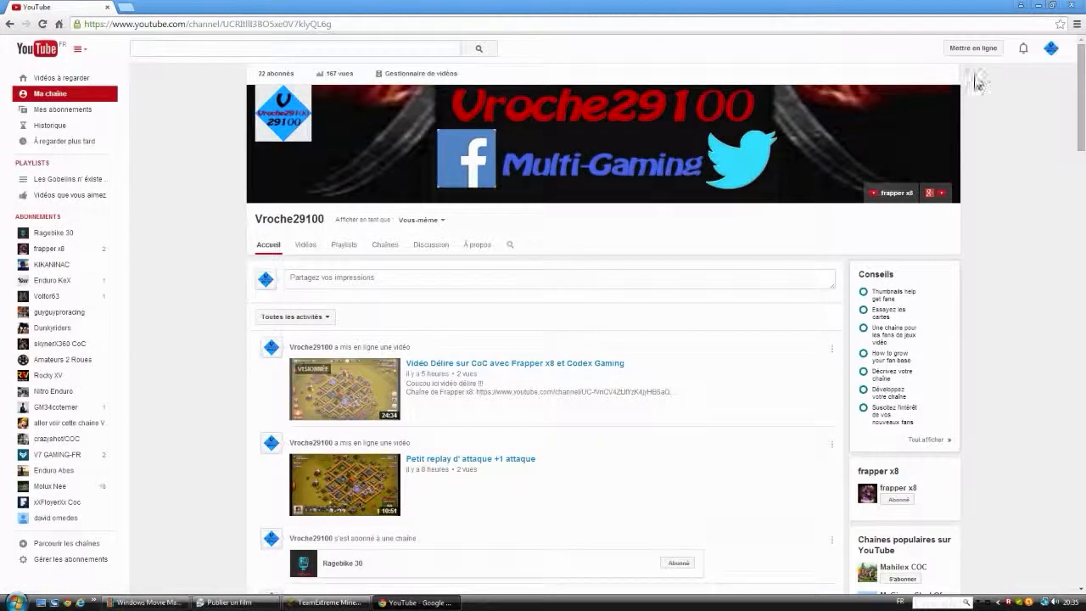
# Step: Start changing the channel art and upload the téléchargement JPEG image from the desktop
pyautogui.click(955, 95)
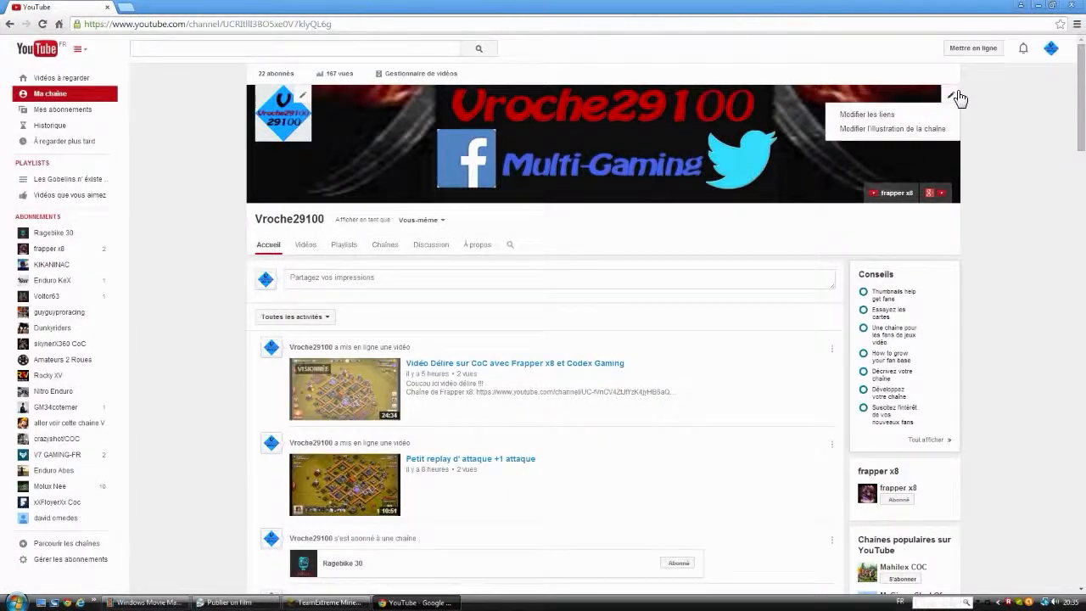
pyautogui.click(897, 130)
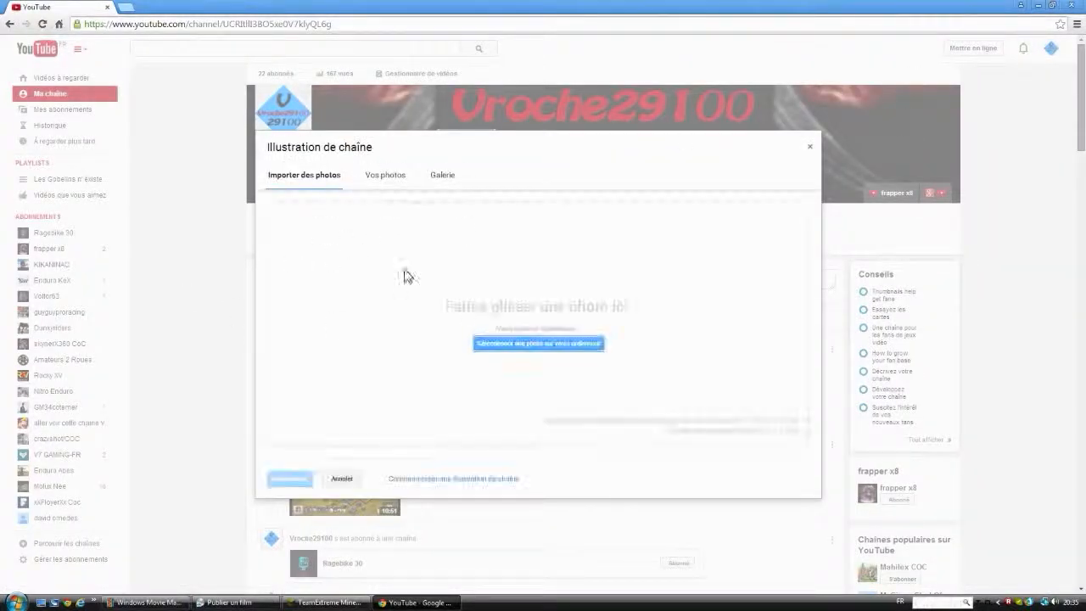
pyautogui.click(507, 341)
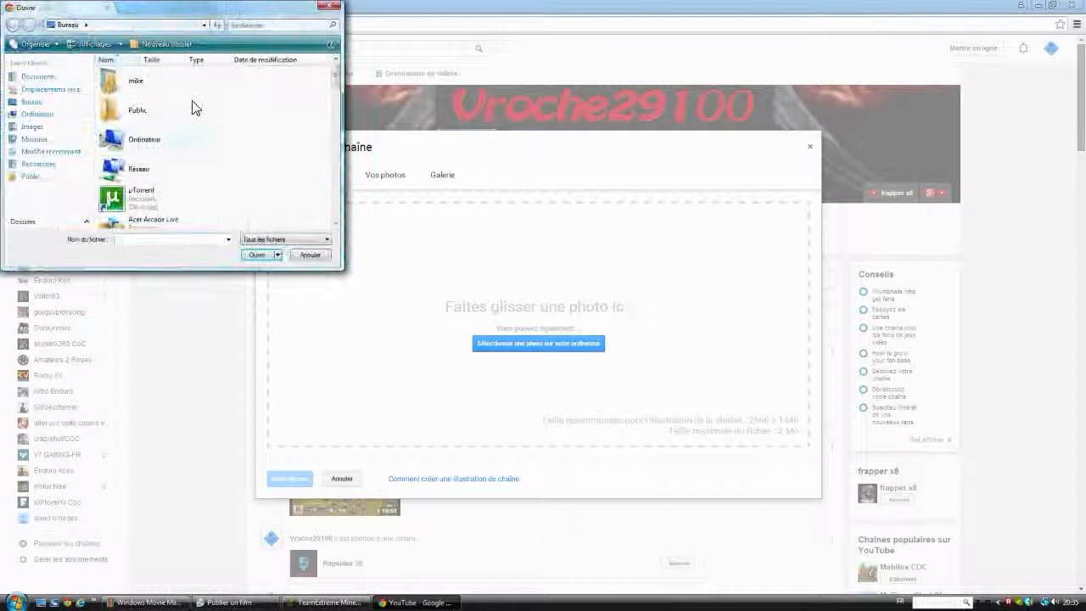
pyautogui.moveTo(337, 78); pyautogui.dragTo(183, 144)
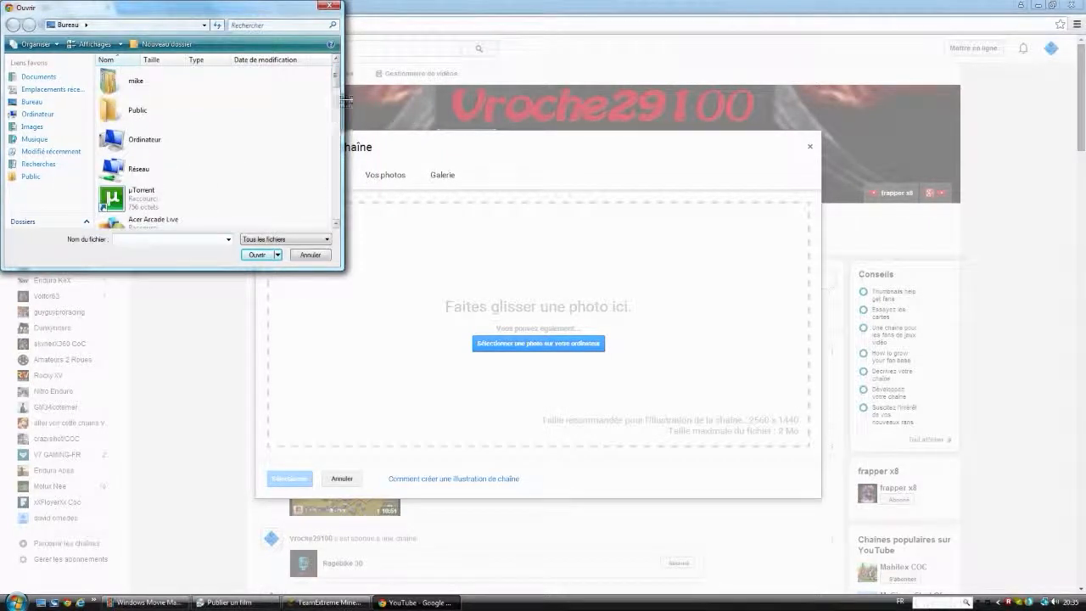
pyautogui.click(335, 209)
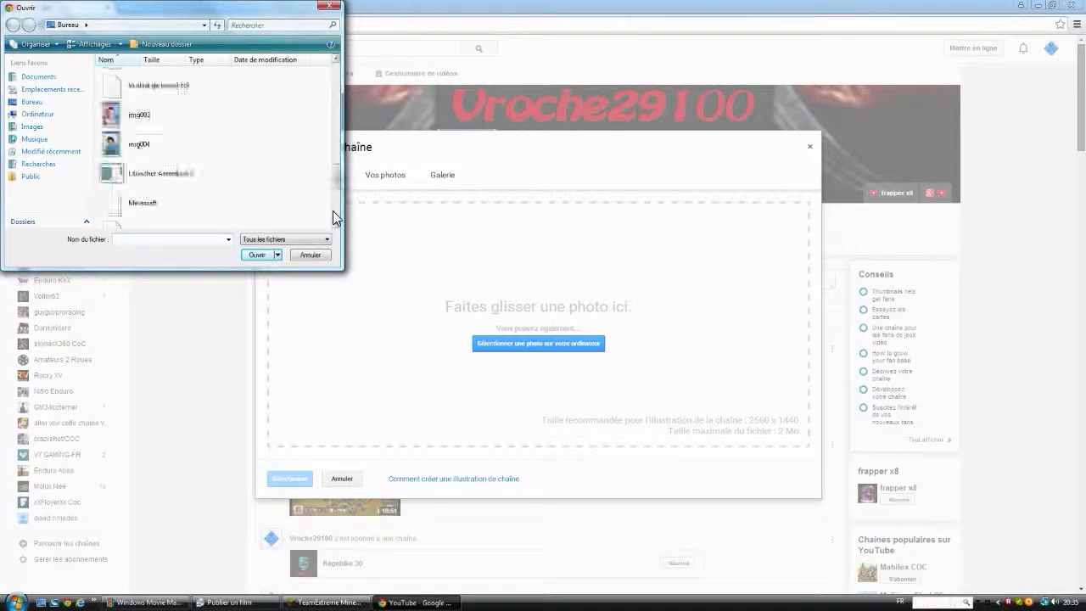
pyautogui.click(157, 152)
pyautogui.click(273, 255)
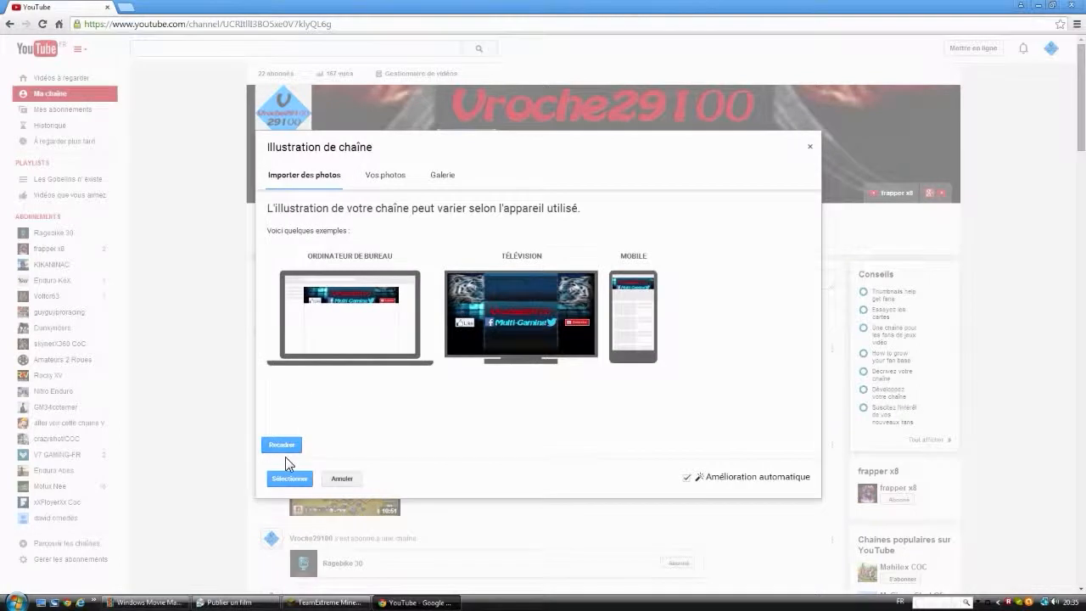
# Step: Shrink the banner's crop area slightly from its upper-right corner and apply the image as channel art
pyautogui.click(289, 450)
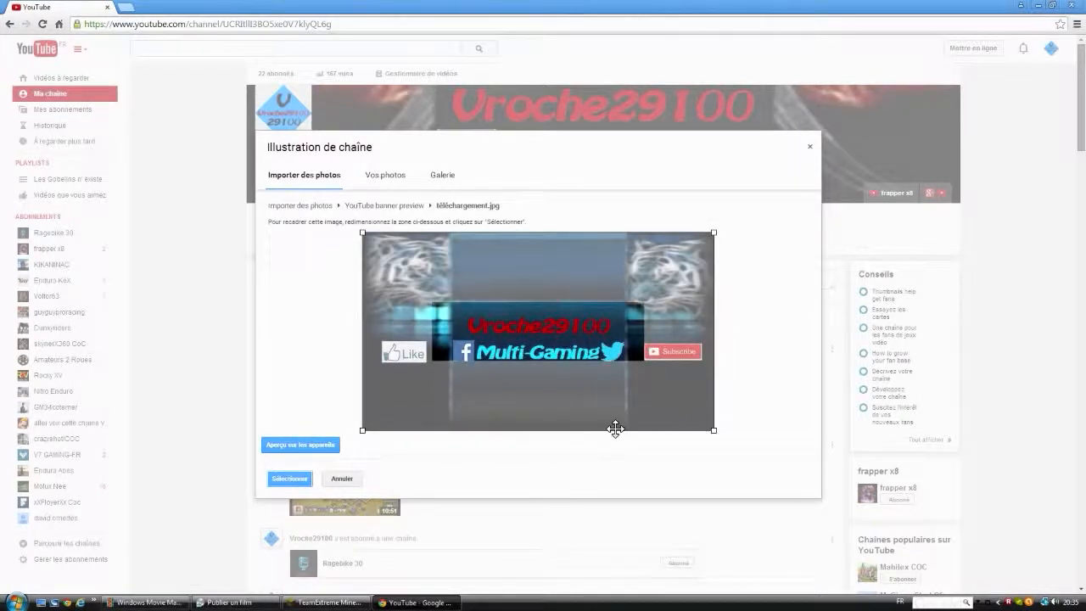
pyautogui.moveTo(714, 235); pyautogui.dragTo(709, 259)
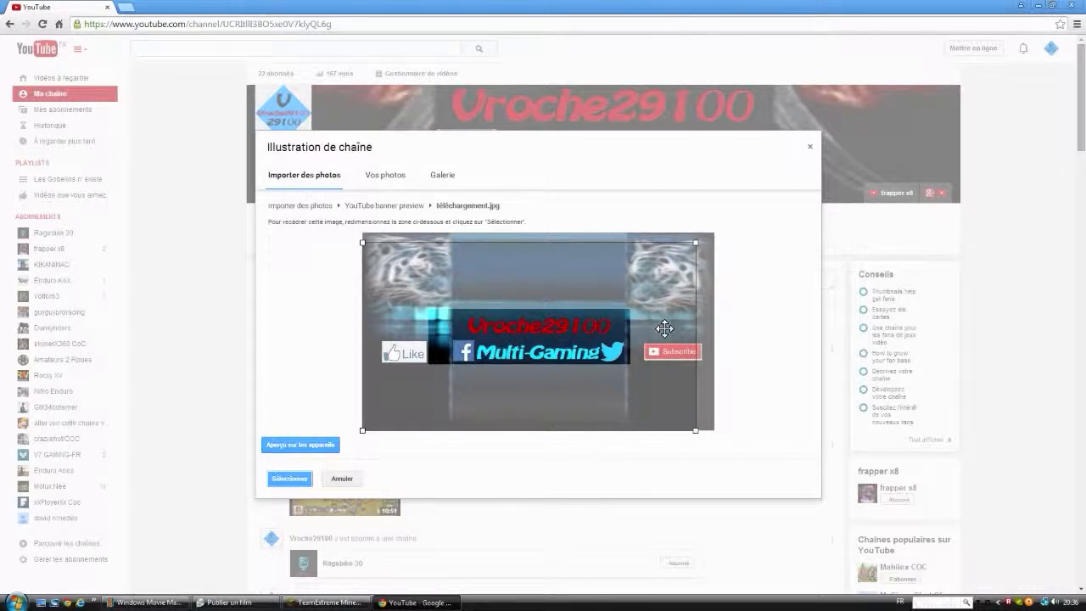
pyautogui.click(281, 481)
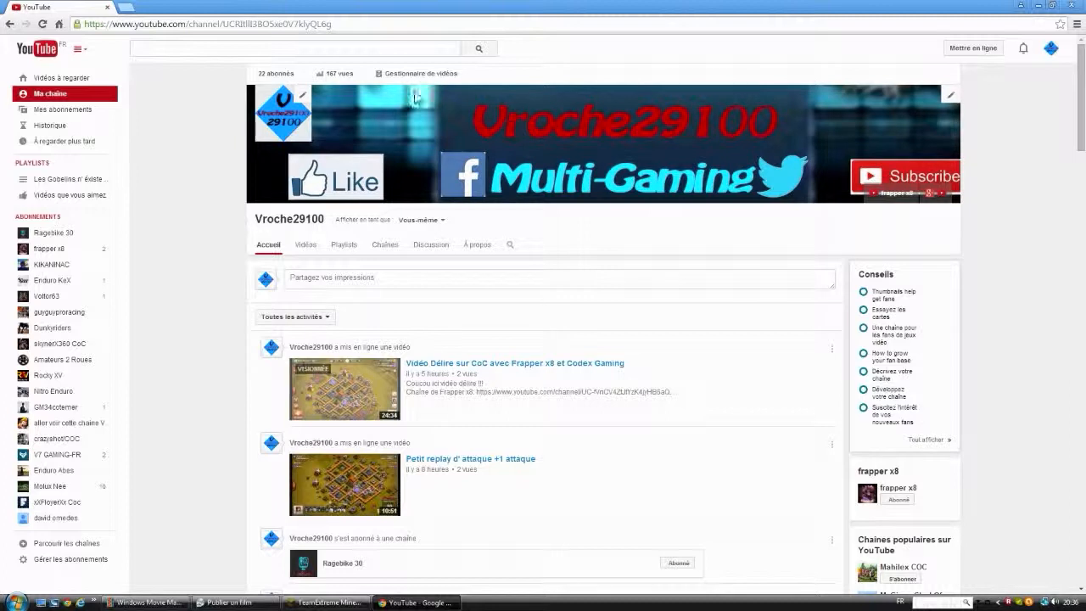
# Step: Open the channel's subscriber list and look through it from the first entry to the last
pyautogui.click(273, 78)
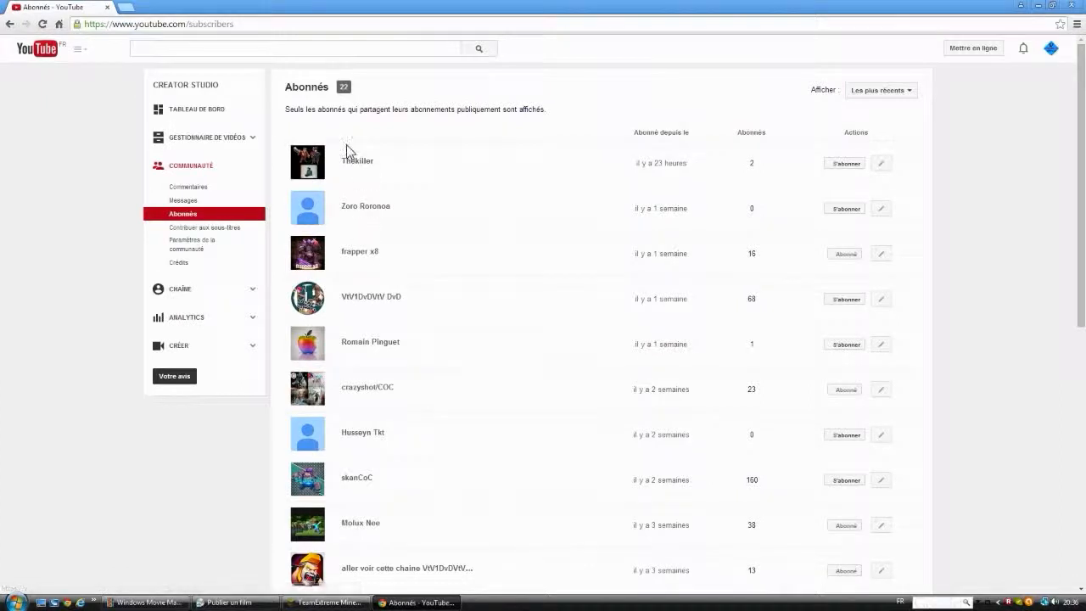
pyautogui.scroll(-6, 374, 177)
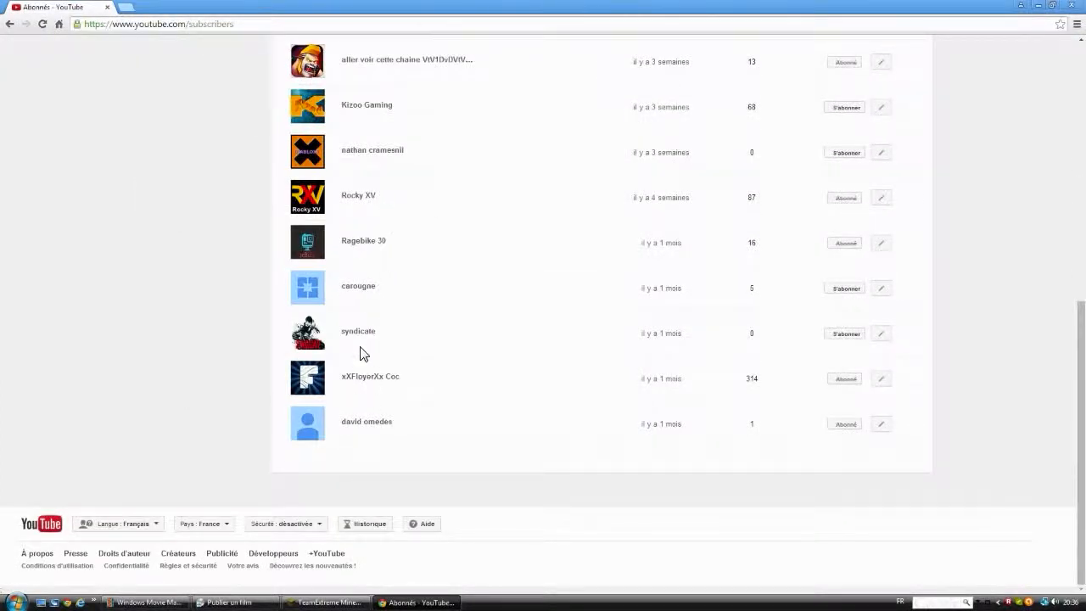
pyautogui.scroll(4, 358, 318)
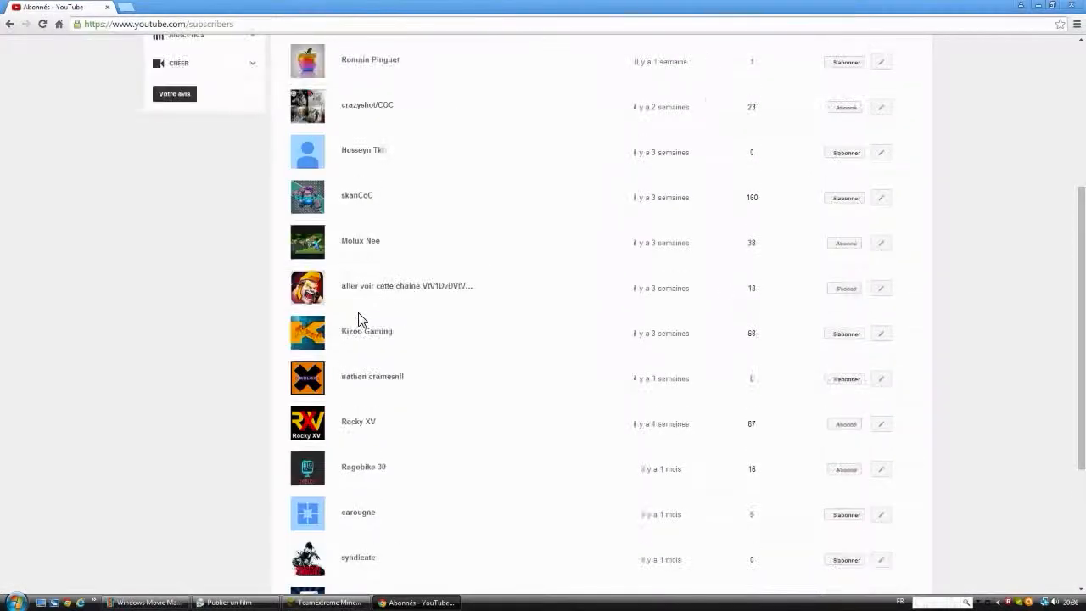
pyautogui.scroll(2, 358, 318)
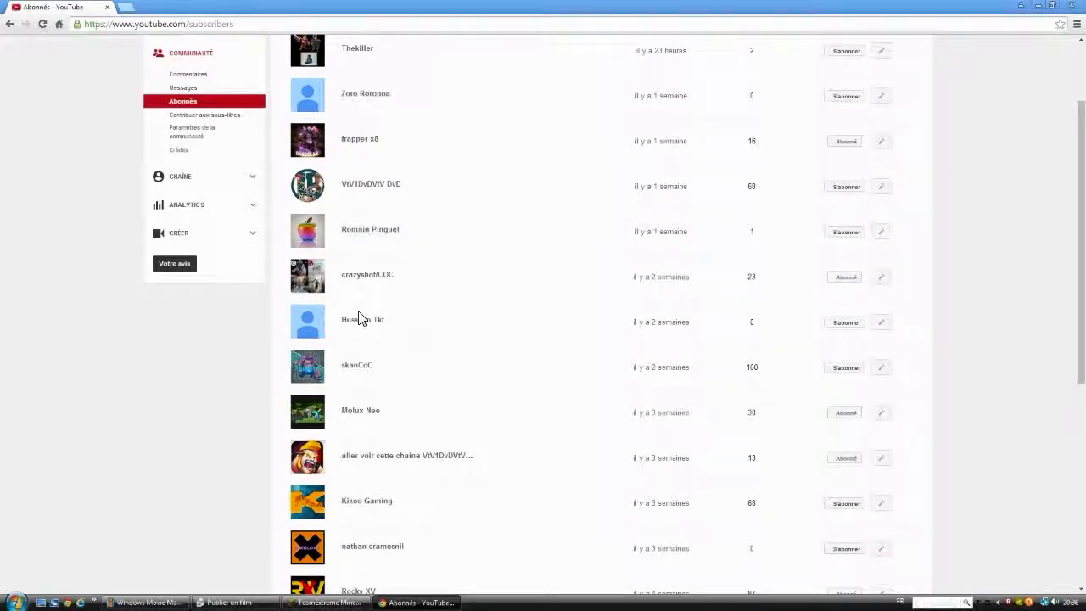
pyautogui.scroll(1, 358, 318)
pyautogui.scroll(1, 358, 318)
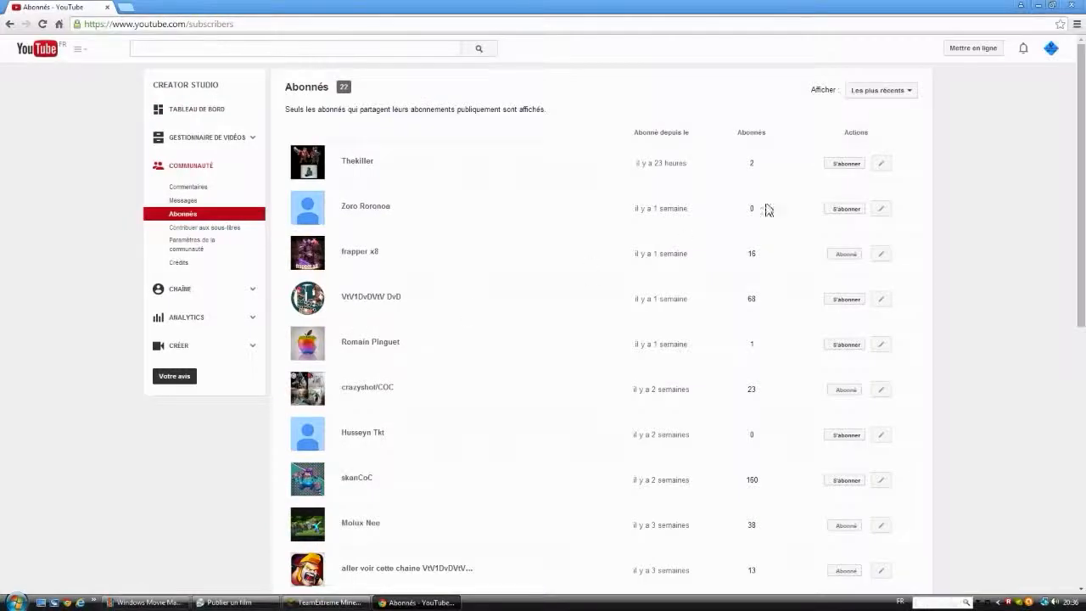
pyautogui.moveTo(1079, 141); pyautogui.dragTo(957, 41)
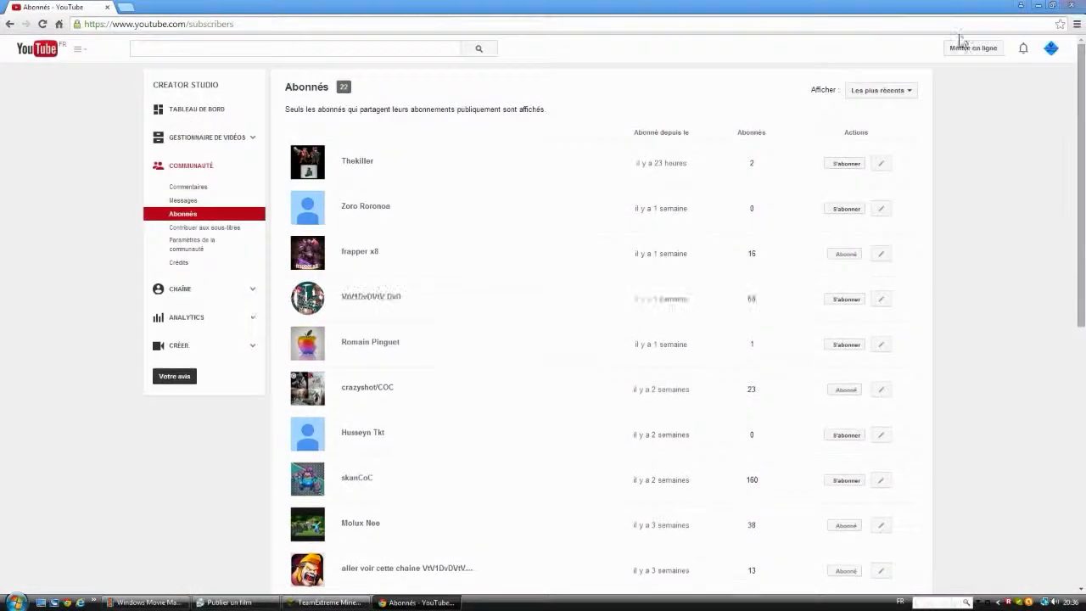
# Step: Return to your channel page and open the channel icon for editing on Google+
pyautogui.click(80, 50)
pyautogui.click(76, 79)
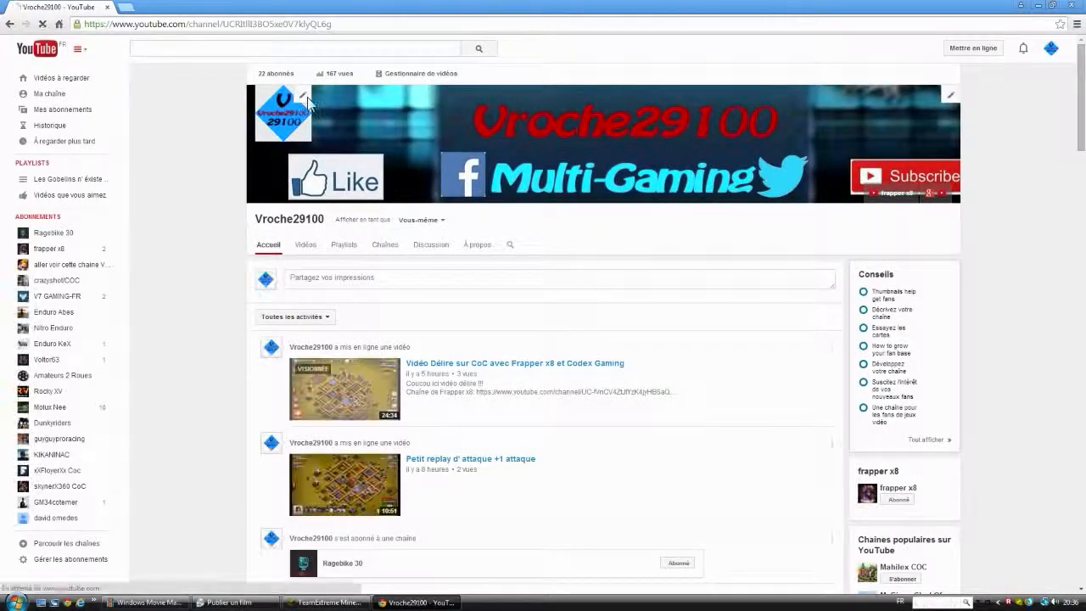
pyautogui.click(305, 97)
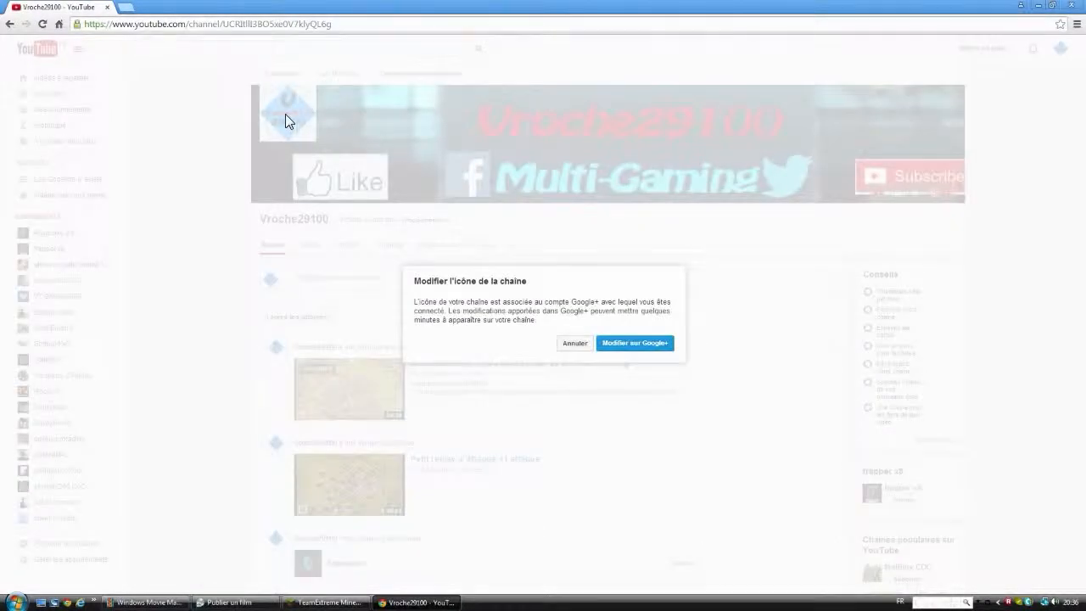
pyautogui.click(618, 343)
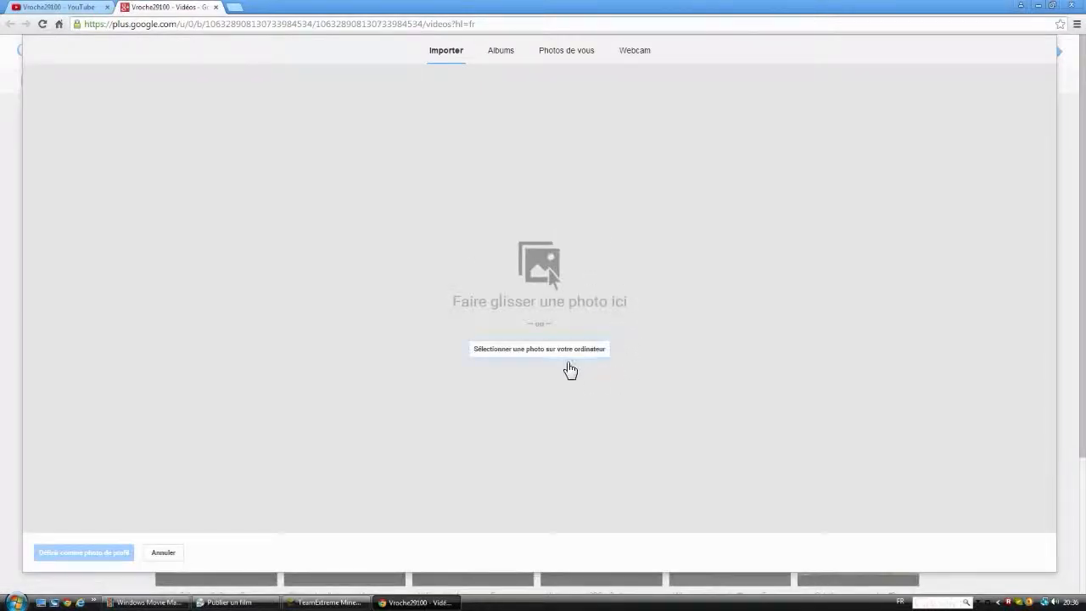
# Step: Upload Sans titre 1.png from the desktop as the new profile photo
pyautogui.click(560, 353)
pyautogui.moveTo(334, 79); pyautogui.dragTo(337, 213)
pyautogui.click(161, 126)
pyautogui.click(255, 255)
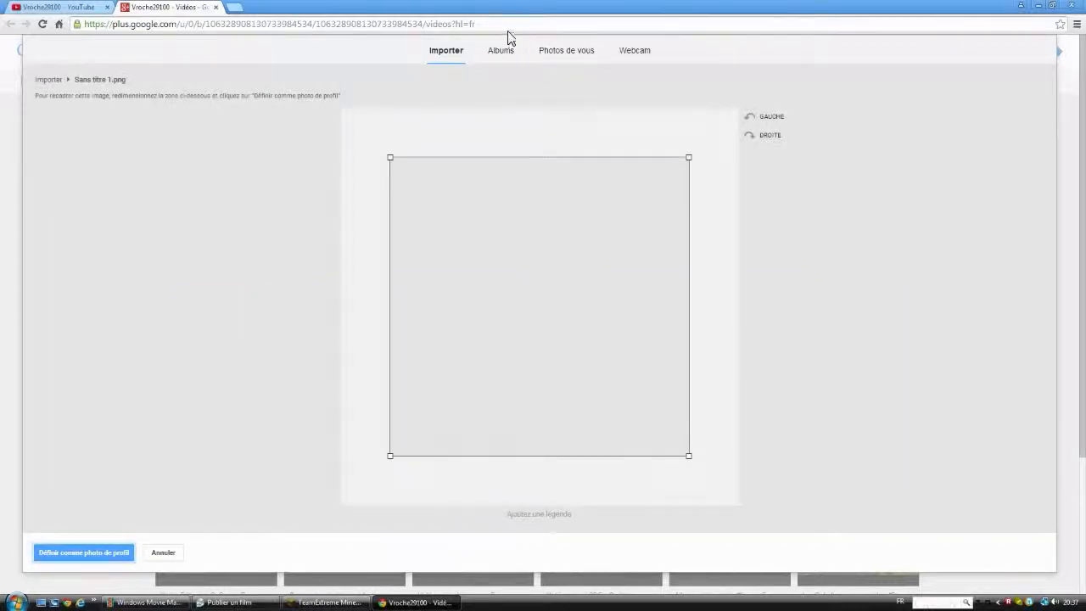
# Step: Extend the crop area over the whole logo, set it as the profile photo, and skip publishing a post about it
pyautogui.moveTo(392, 461); pyautogui.dragTo(336, 508)
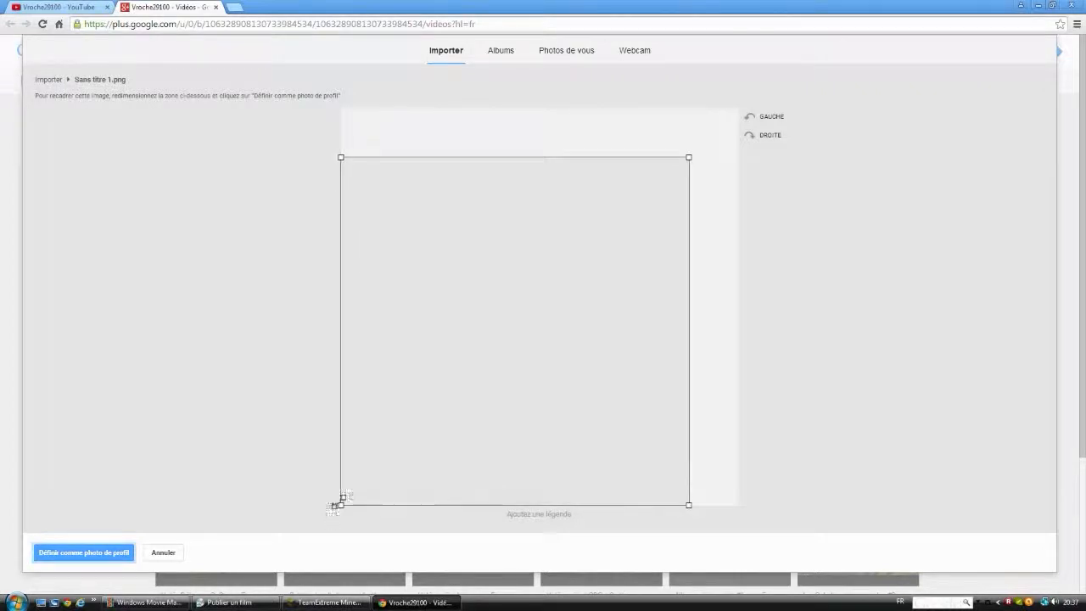
pyautogui.moveTo(688, 160); pyautogui.dragTo(727, 74)
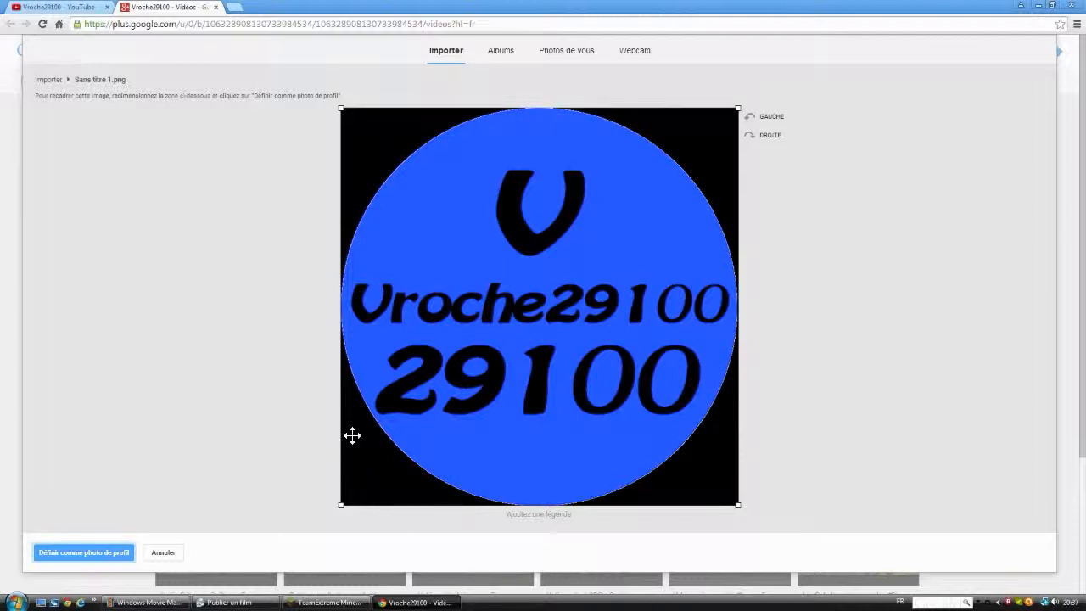
pyautogui.click(94, 556)
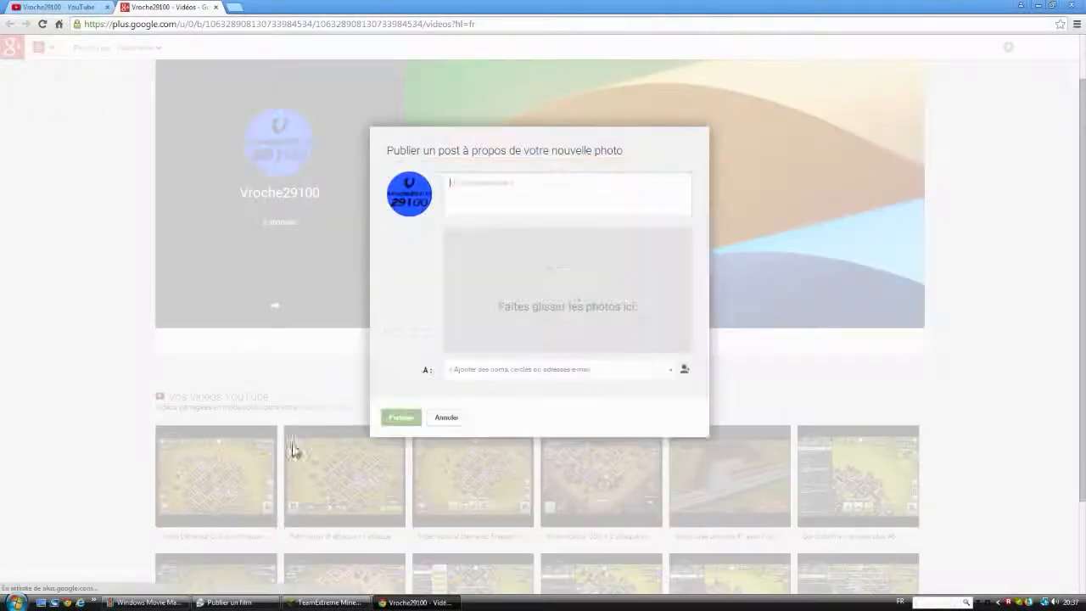
pyautogui.click(445, 480)
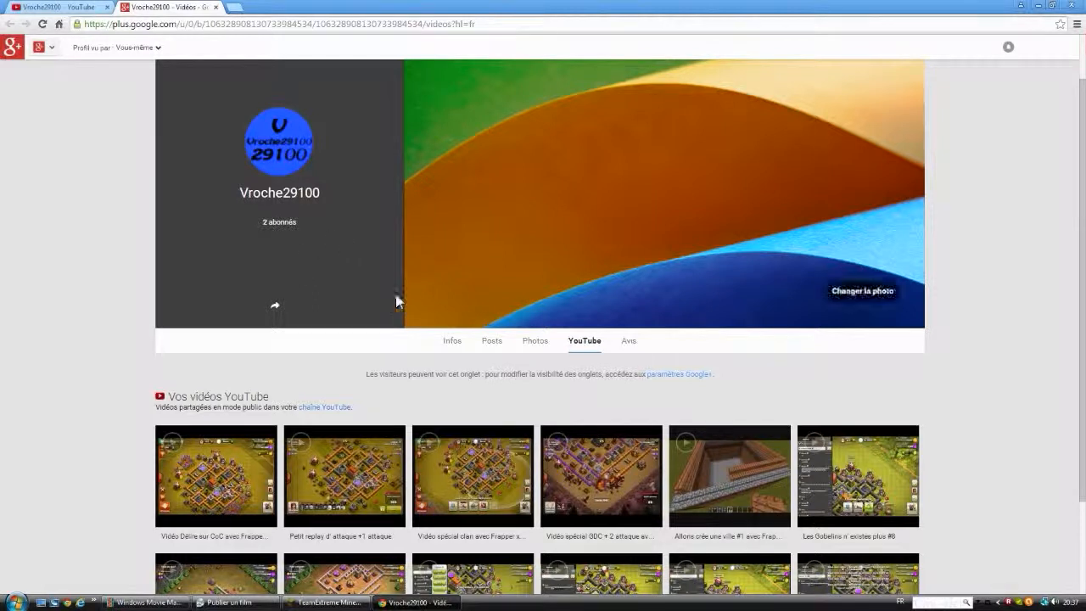
pyautogui.moveTo(305, 225); pyautogui.dragTo(285, 230)
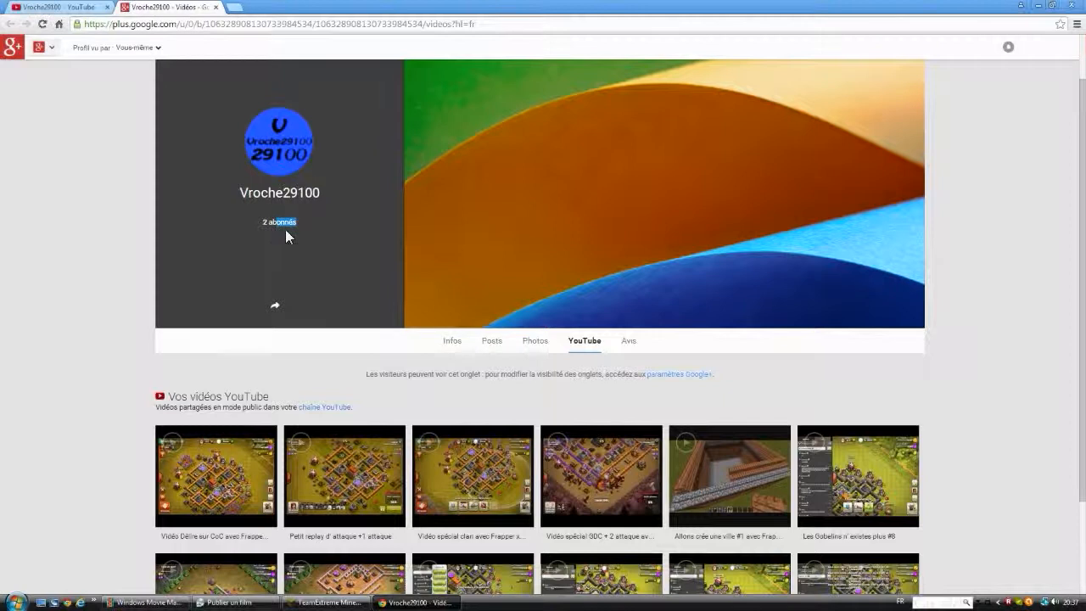
pyautogui.click(285, 231)
pyautogui.click(1037, 5)
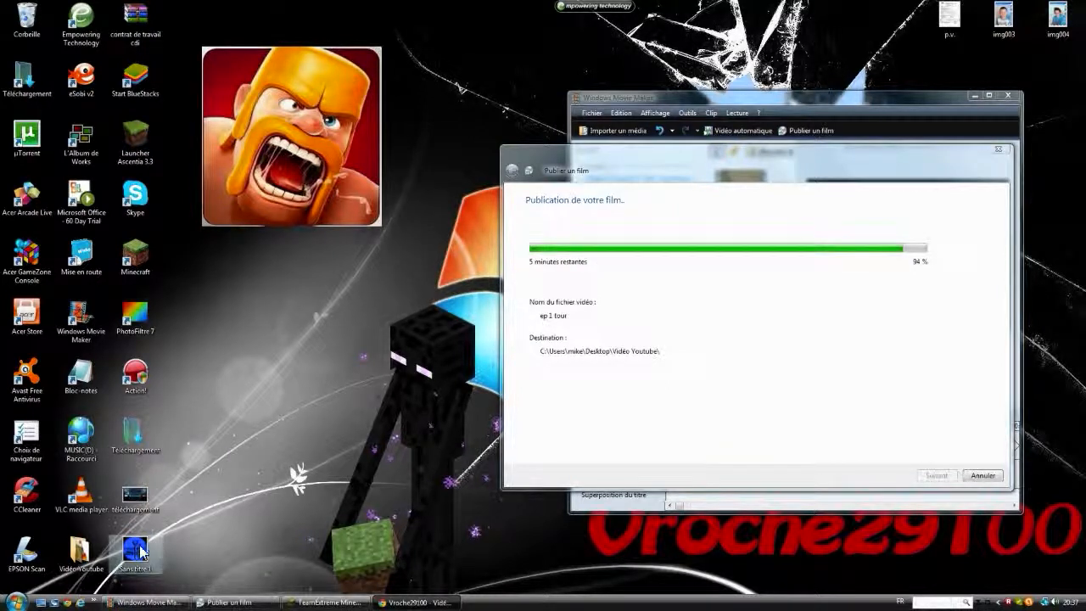
pyautogui.click(416, 602)
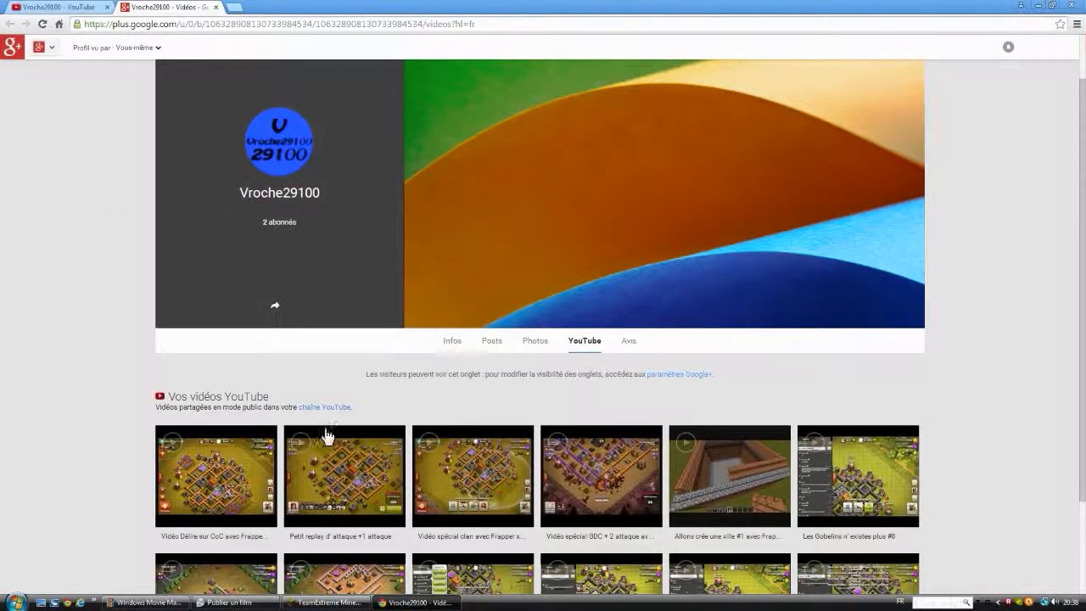
# Step: Close the Google+ page and start changing the channel art on the YouTube channel again
pyautogui.click(213, 8)
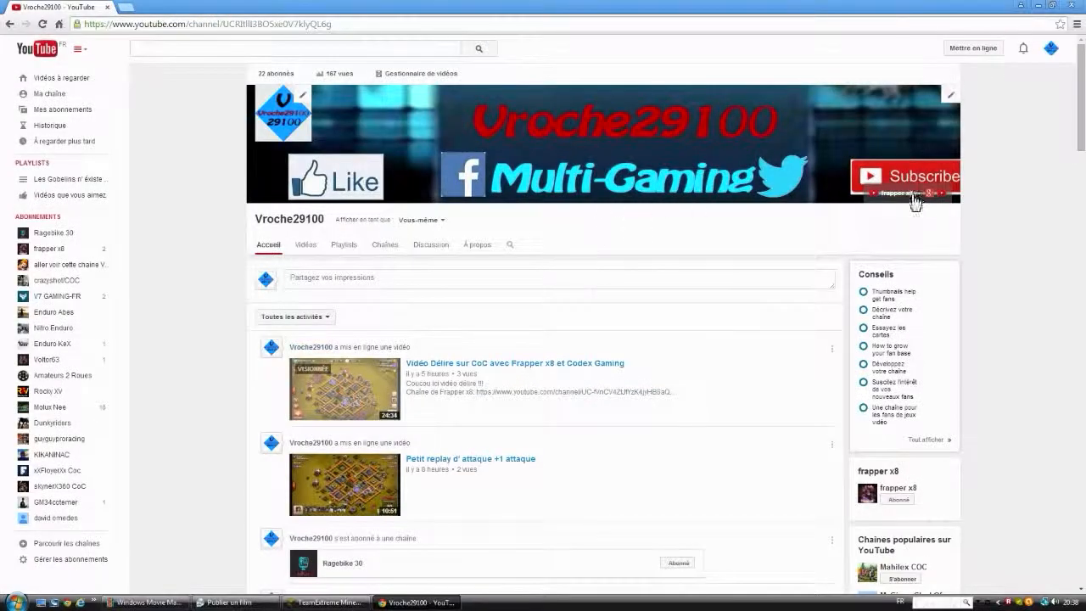
pyautogui.click(951, 95)
pyautogui.click(898, 130)
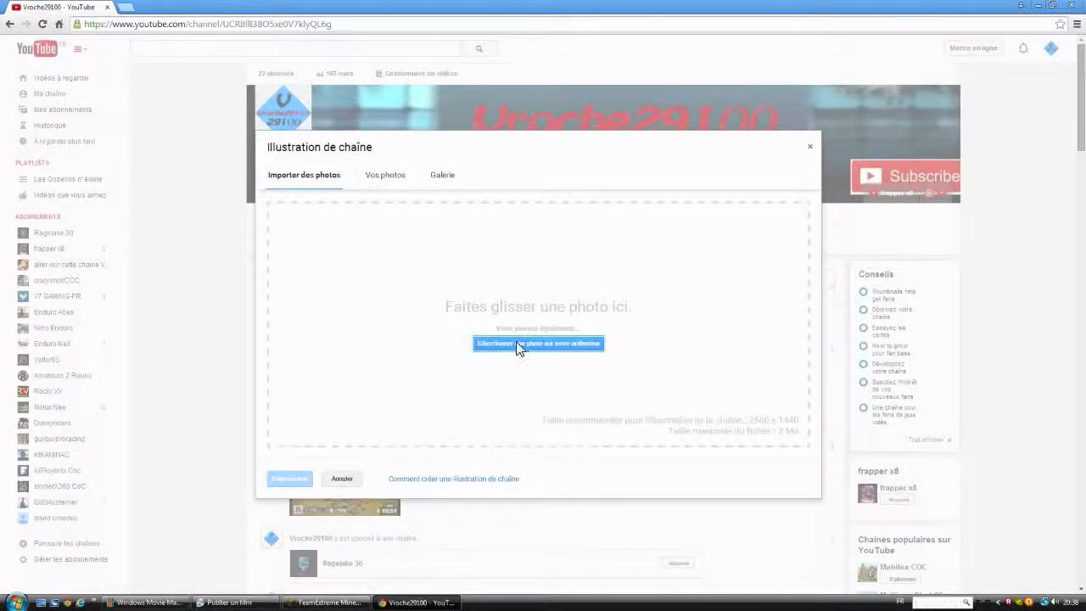
# Step: Upload the téléchargement JPEG image from the desktop and open it for cropping
pyautogui.click(519, 344)
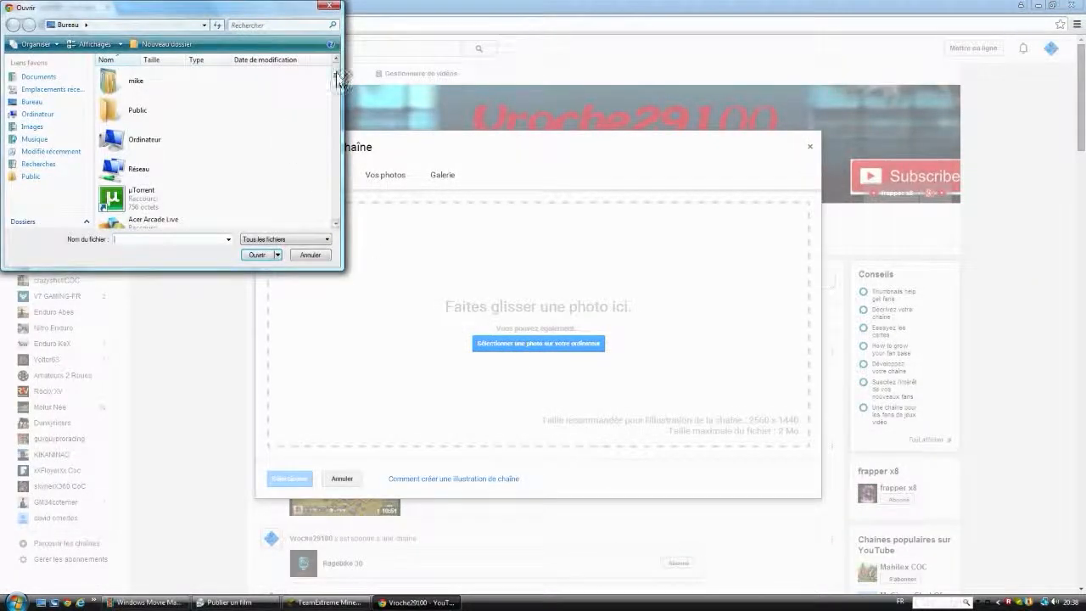
pyautogui.moveTo(337, 74); pyautogui.dragTo(356, 240)
pyautogui.click(194, 158)
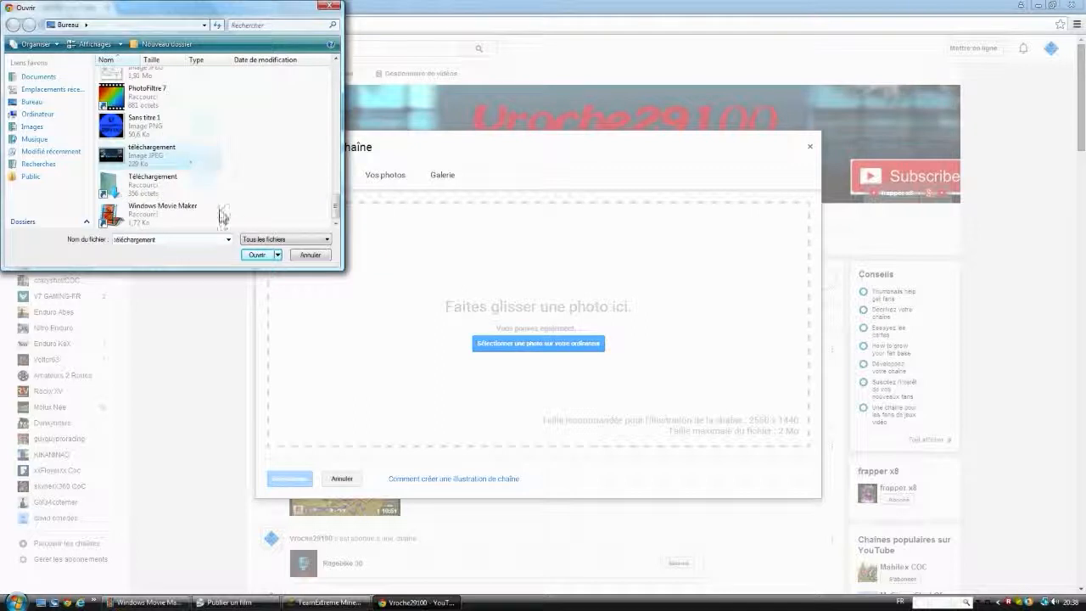
pyautogui.click(257, 255)
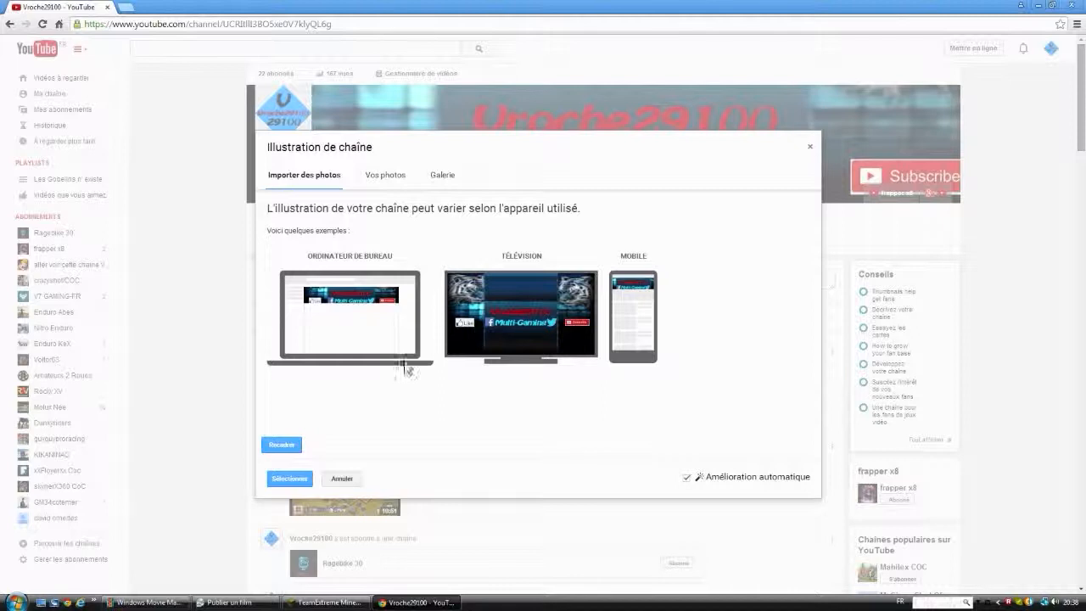
pyautogui.click(284, 441)
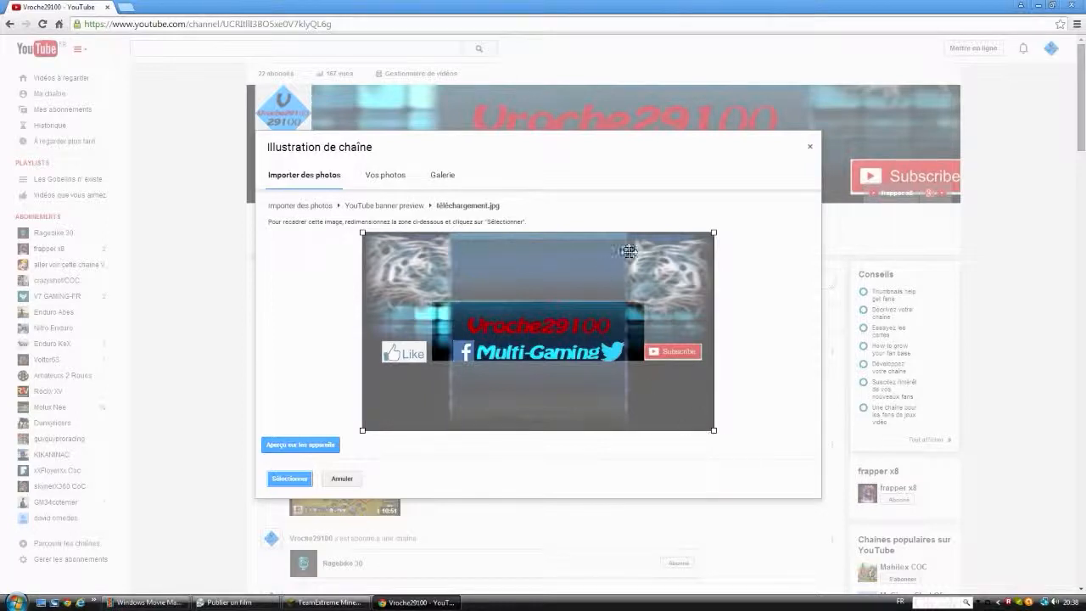
pyautogui.moveTo(715, 236); pyautogui.dragTo(700, 249)
pyautogui.moveTo(597, 403); pyautogui.dragTo(619, 428)
pyautogui.moveTo(673, 390); pyautogui.dragTo(552, 436)
pyautogui.moveTo(698, 431); pyautogui.dragTo(547, 424)
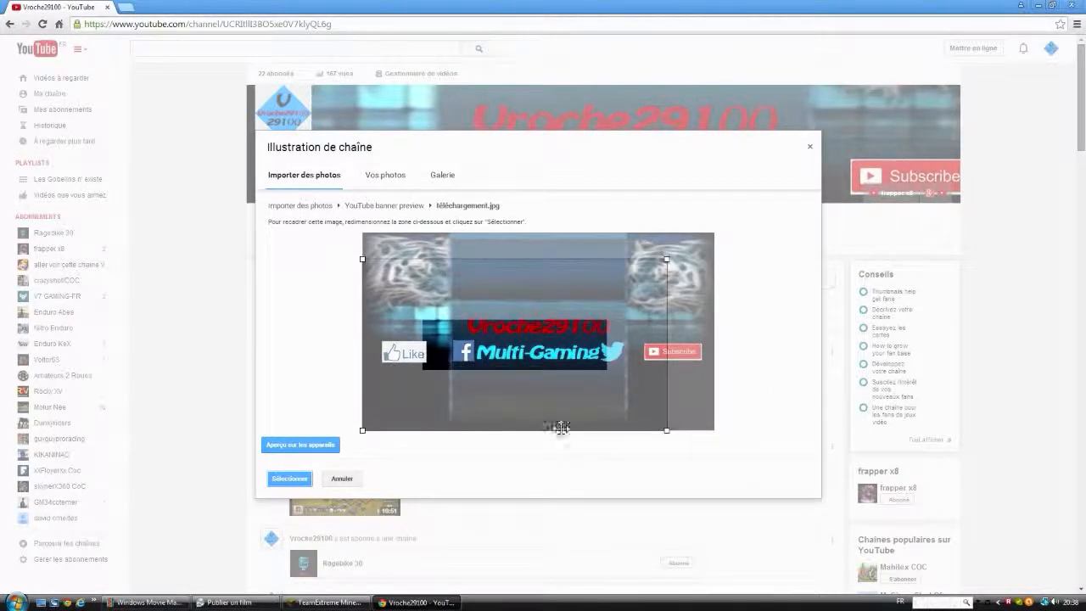
pyautogui.moveTo(670, 431); pyautogui.dragTo(714, 233)
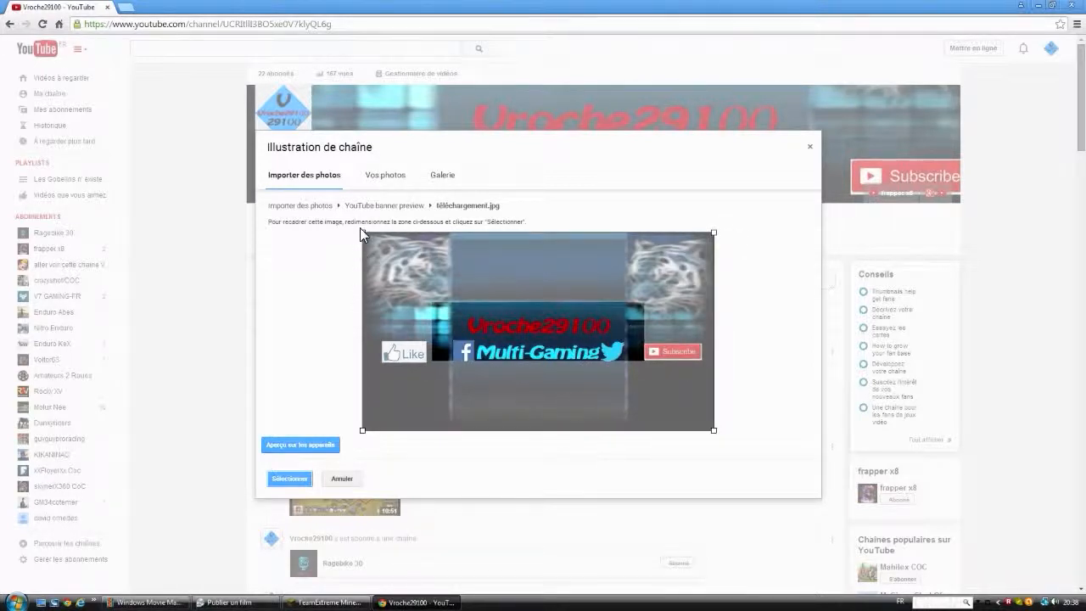
# Step: Shrink the crop area slightly from its upper-left corner, centre it horizontally on the banner, and apply the image as channel art
pyautogui.moveTo(364, 235); pyautogui.dragTo(378, 243)
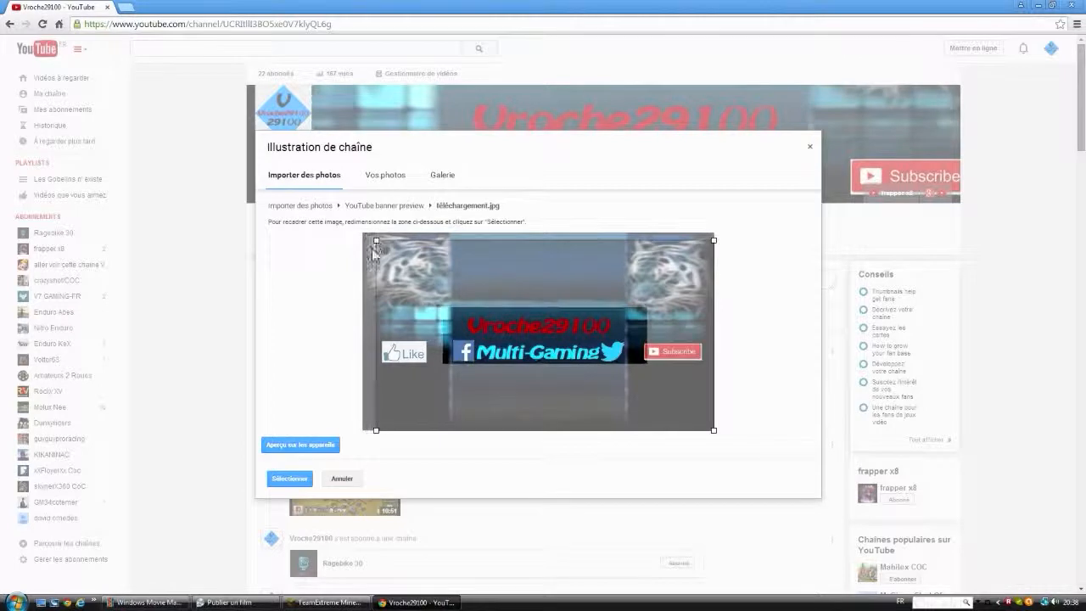
pyautogui.moveTo(568, 388); pyautogui.dragTo(560, 400)
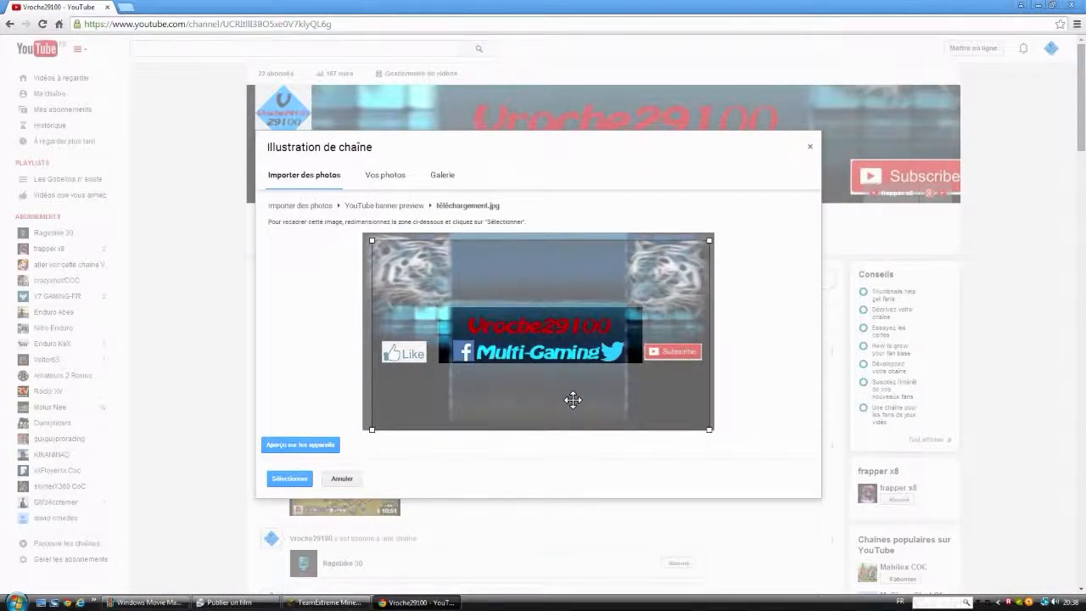
pyautogui.click(286, 476)
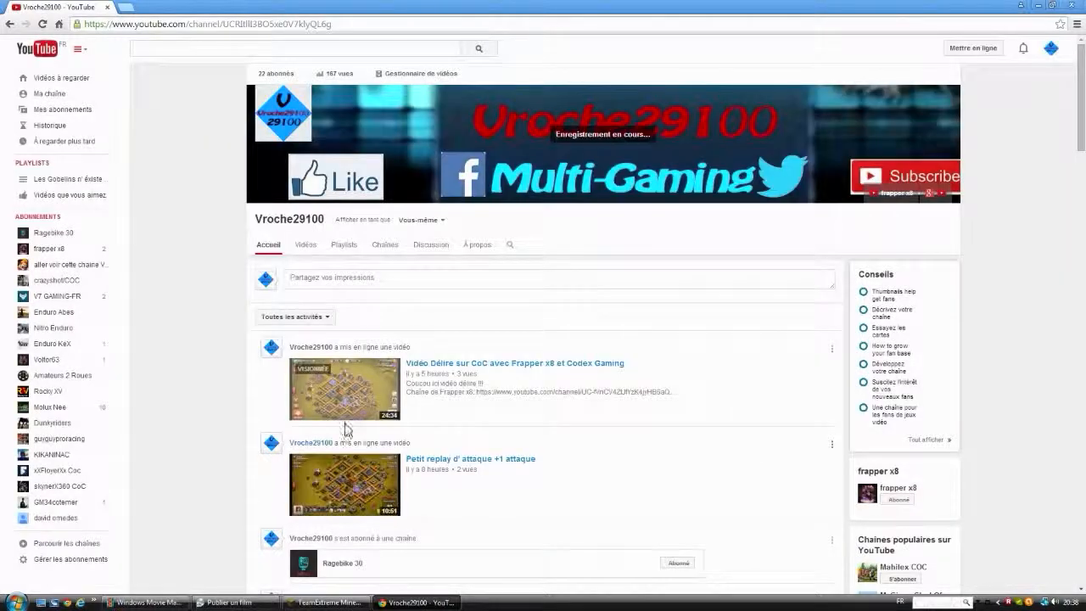